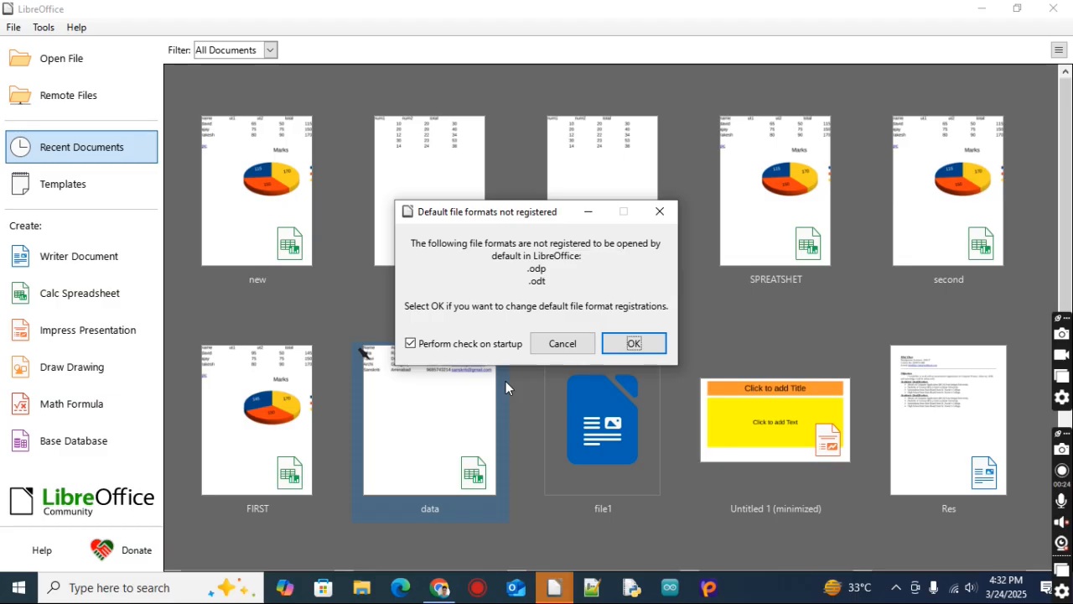
- Decline changing the default file format registrations and try to open the recent document SPREATSHET
left_click(562, 343)
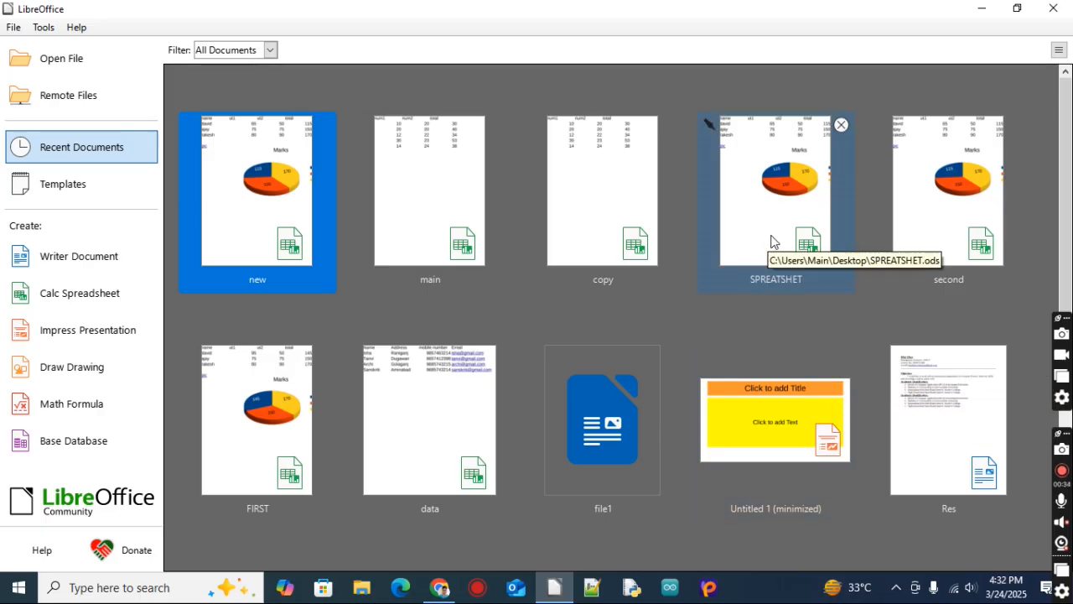
left_click(762, 209)
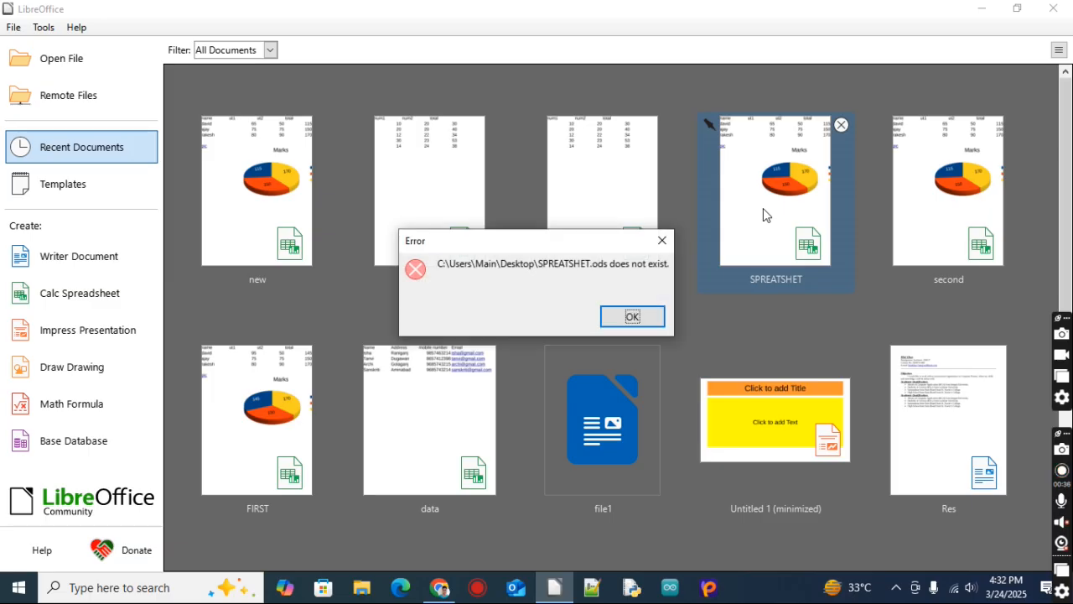
left_click(633, 318)
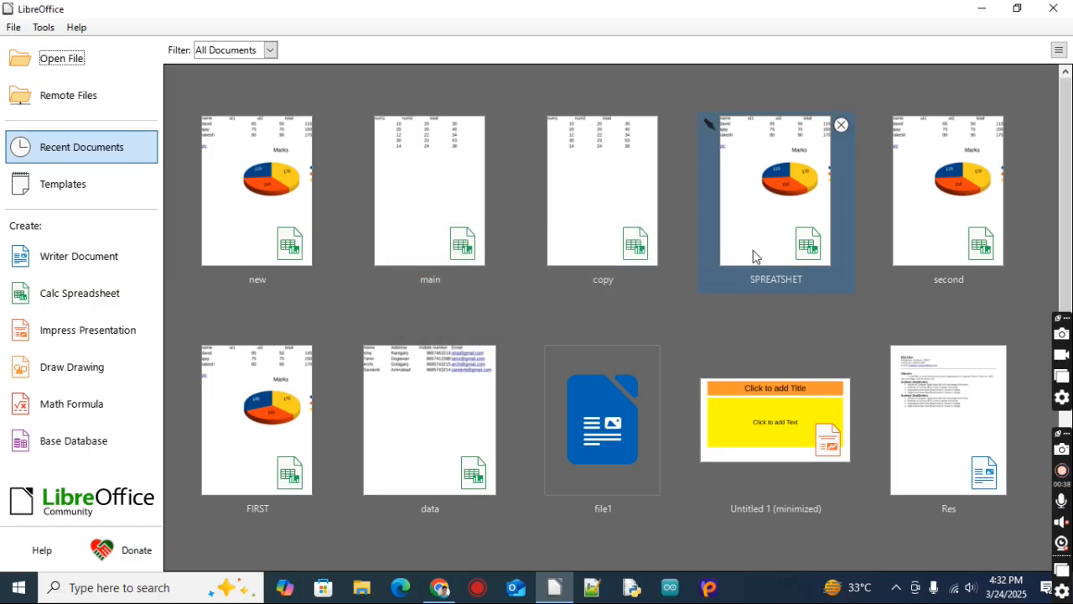
left_click(753, 199)
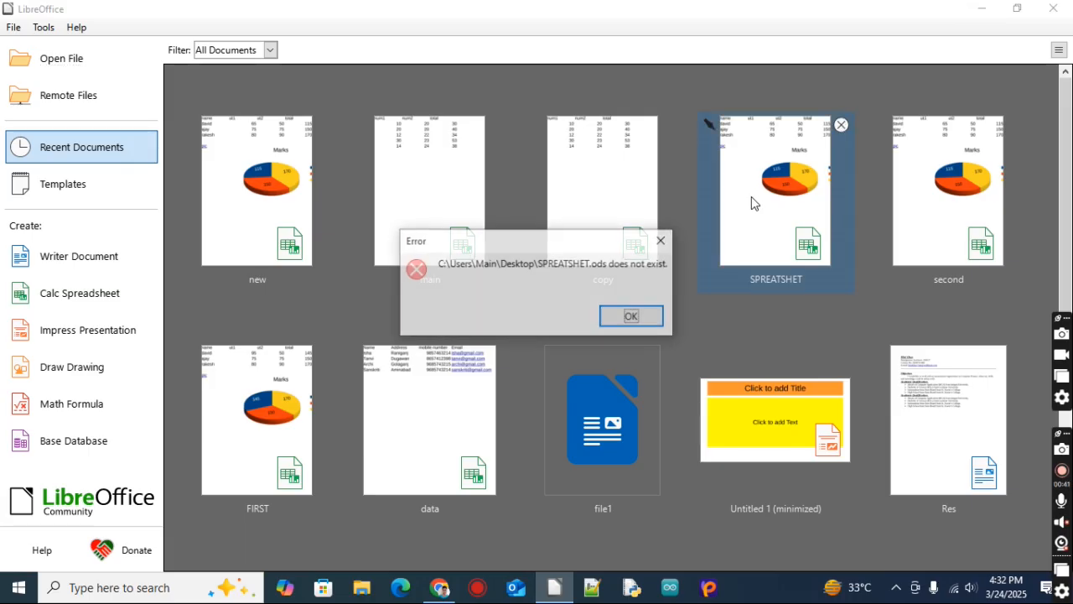
left_click(632, 319)
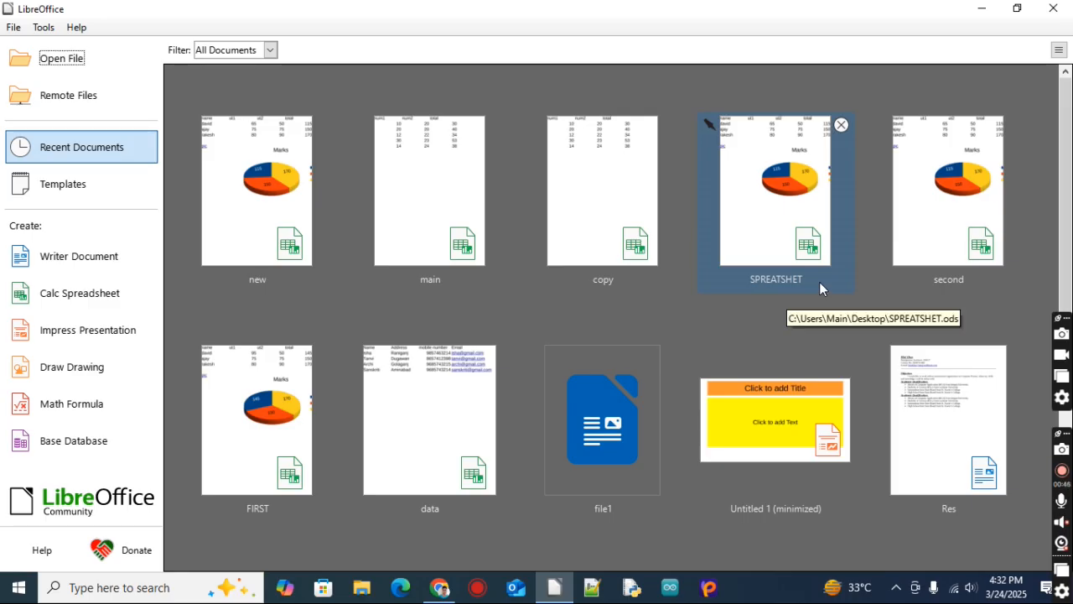
- Look through the desktop and the Desktop 20-2-2025 folder for the spreadsheet file, and return to the LibreOffice Start Center
left_click(982, 10)
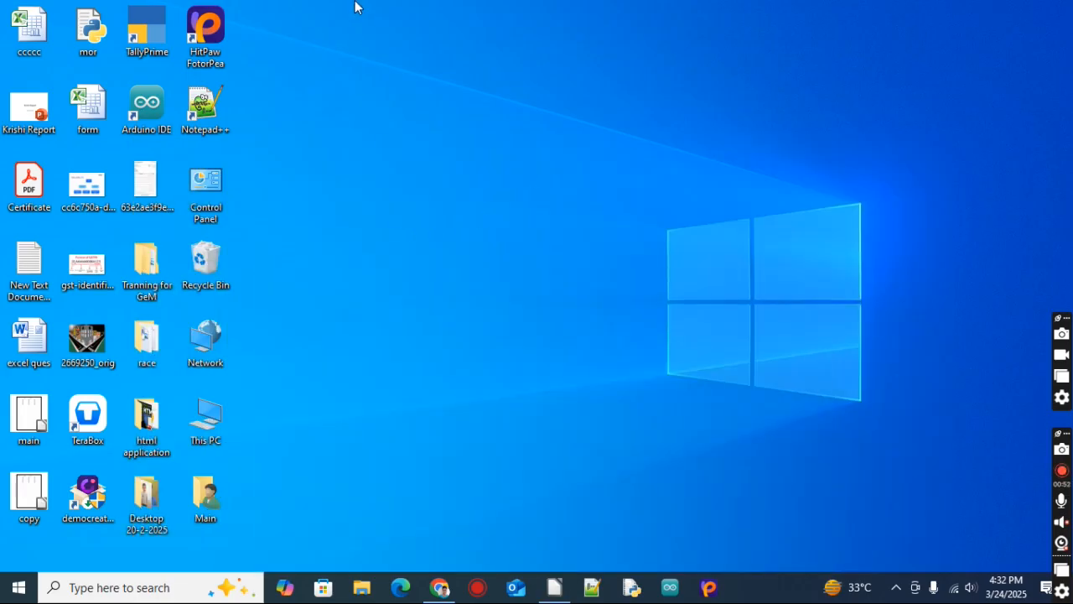
right_click(356, 8)
left_click(398, 52)
right_click(397, 38)
left_click(435, 89)
double_click(151, 500)
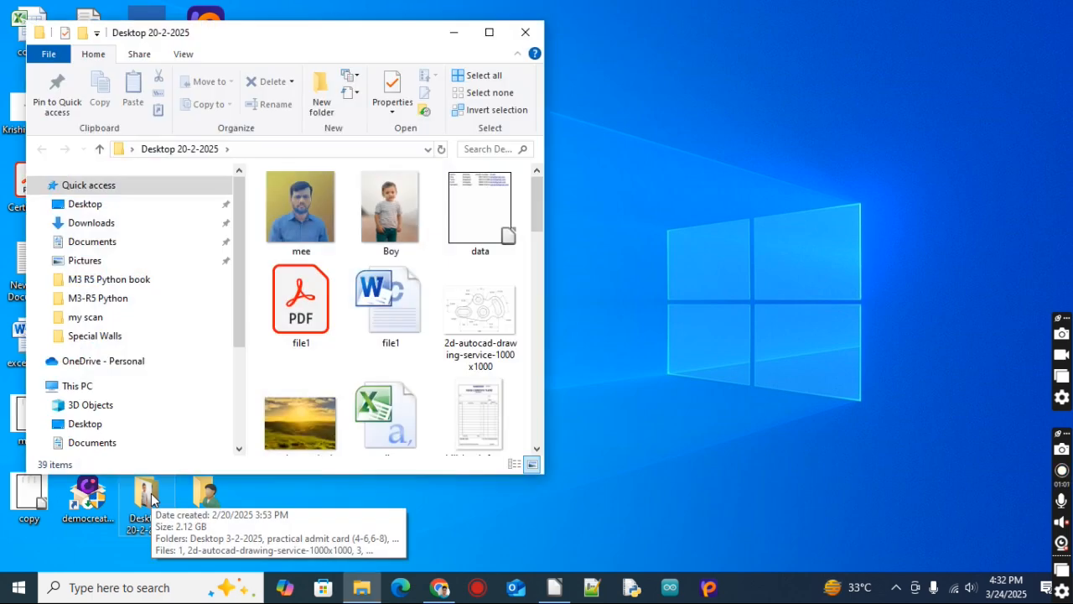
left_click(489, 33)
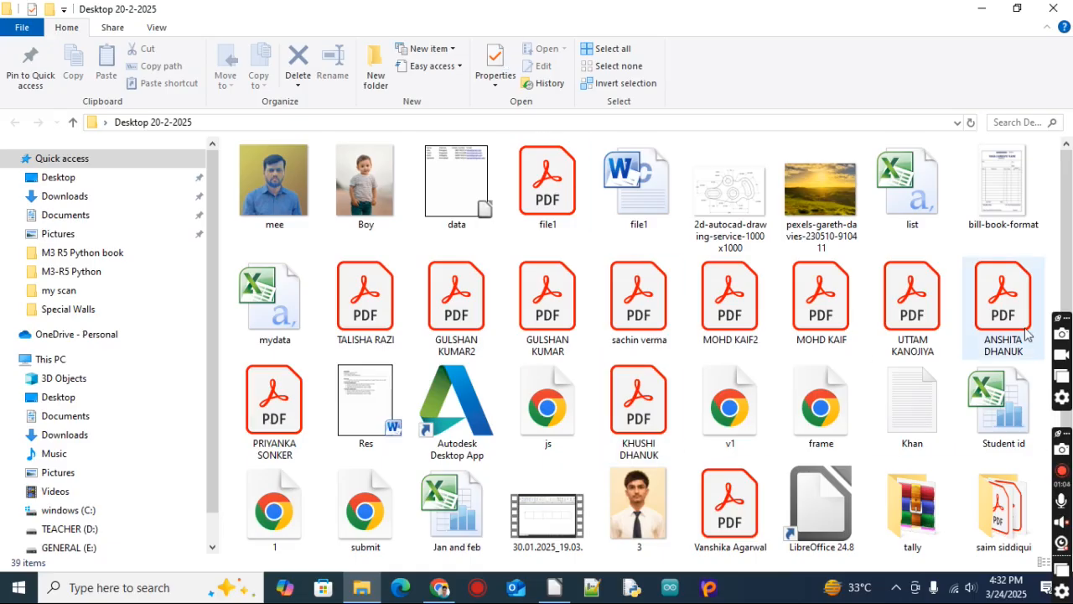
mouse_move(1068, 220)
left_mouse_down()
mouse_move(1064, 315)
mouse_move(1063, 220)
left_mouse_up()
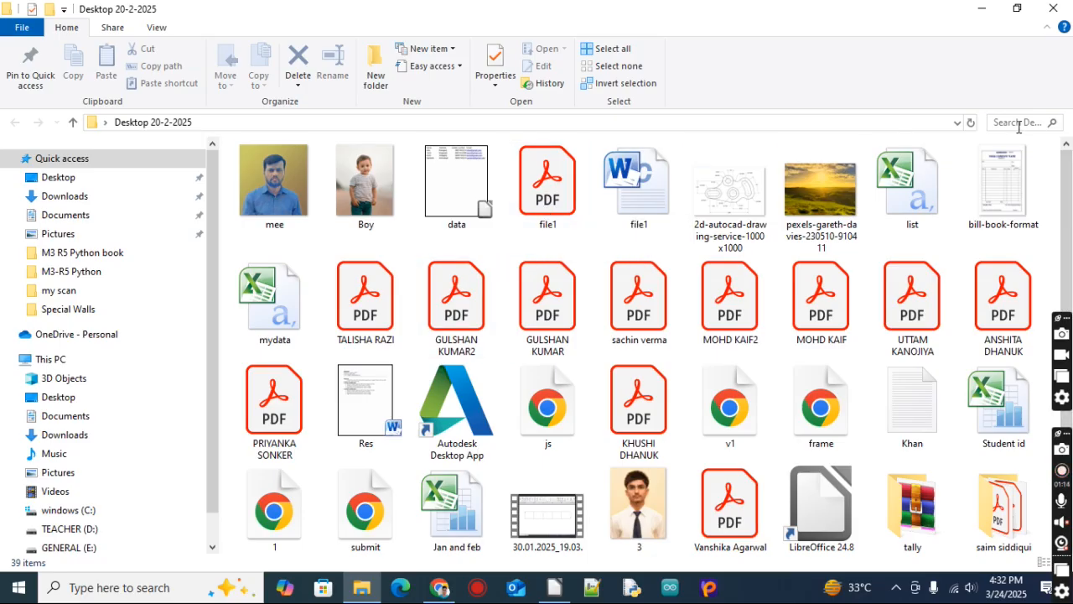
left_click(1053, 8)
left_click(549, 593)
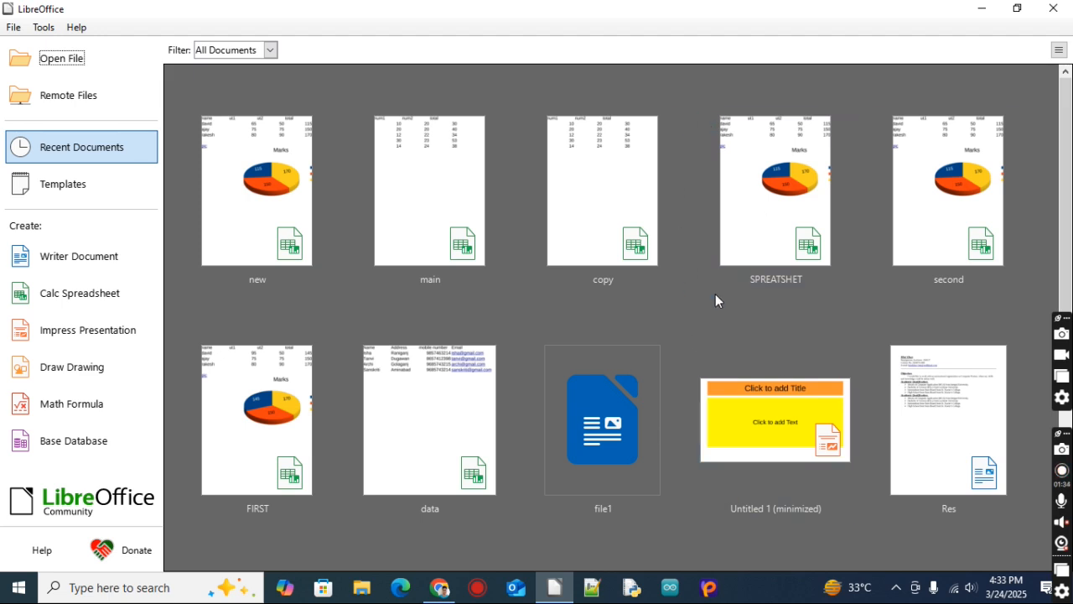
- Create a new blank Calc spreadsheet and dismiss the tip of the day
left_click(58, 304)
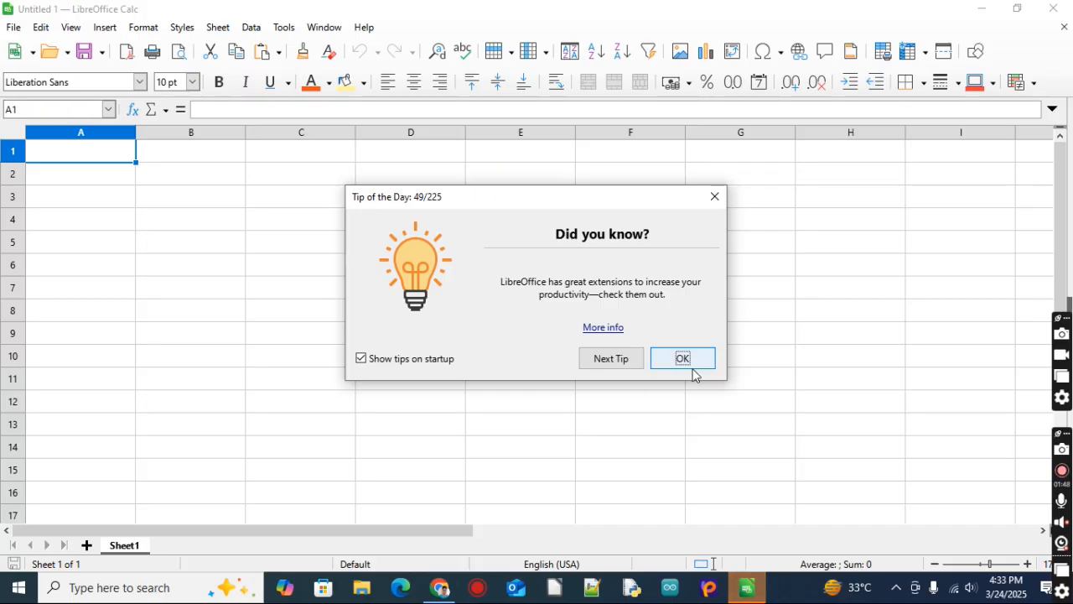
left_click(717, 200)
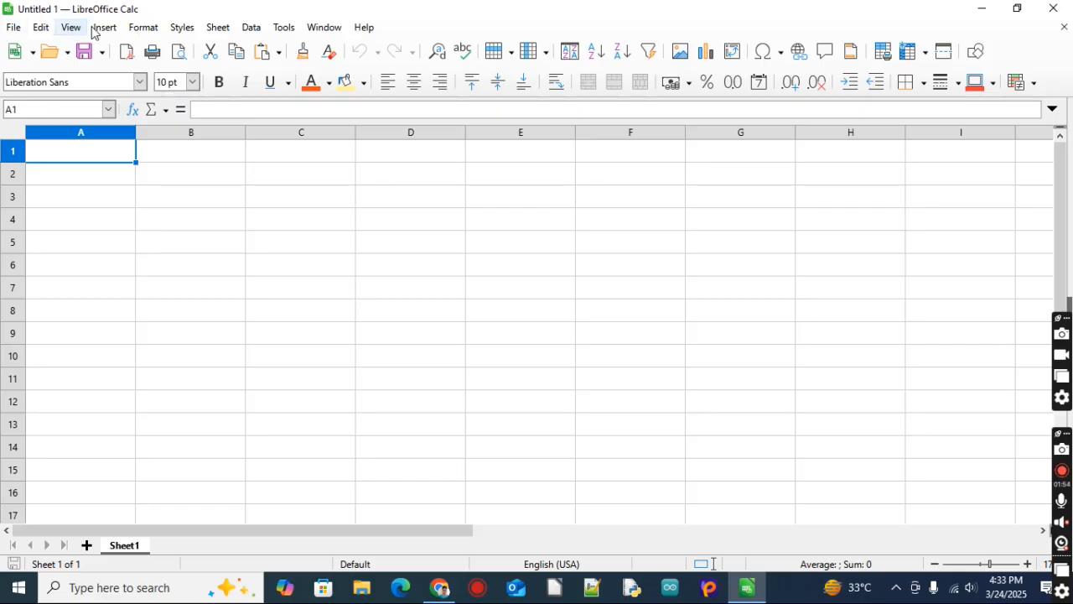
- Review the available file, editing and view commands, including change tracking and cell freezing
left_click(14, 28)
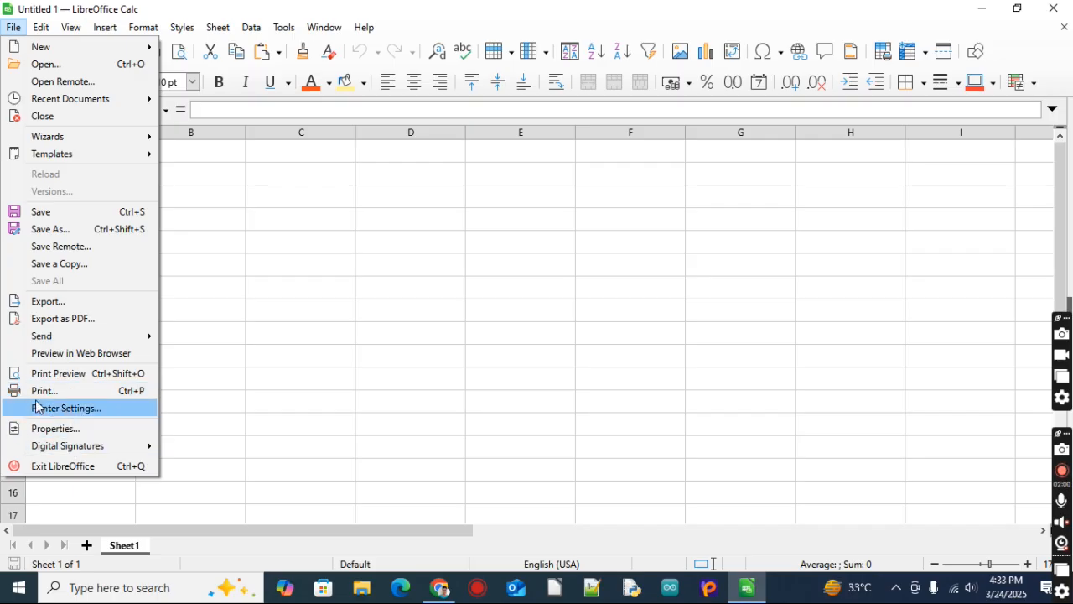
mouse_move(45, 30)
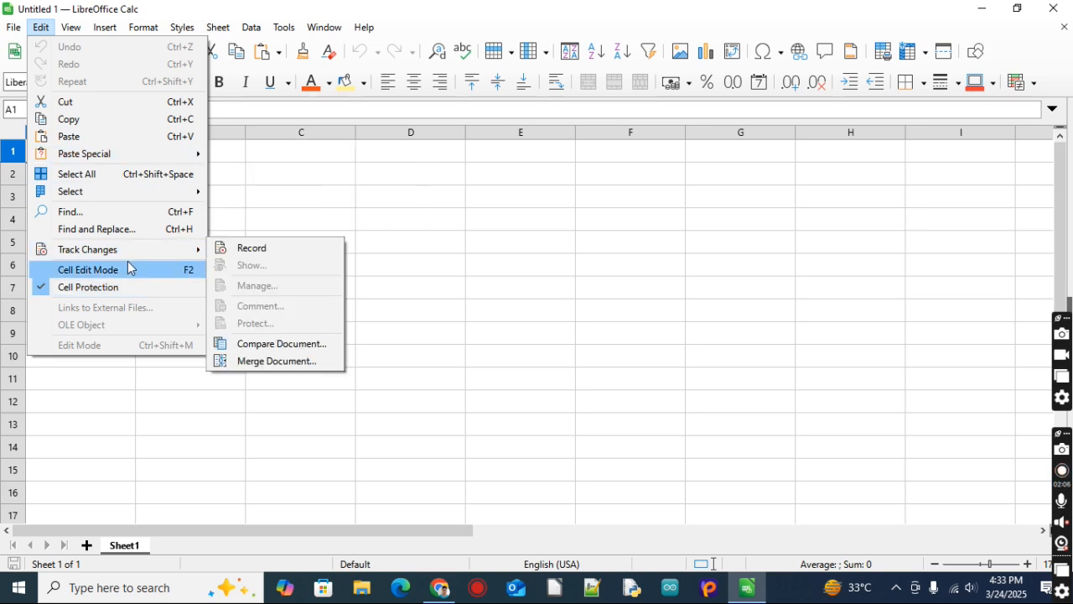
mouse_move(128, 256)
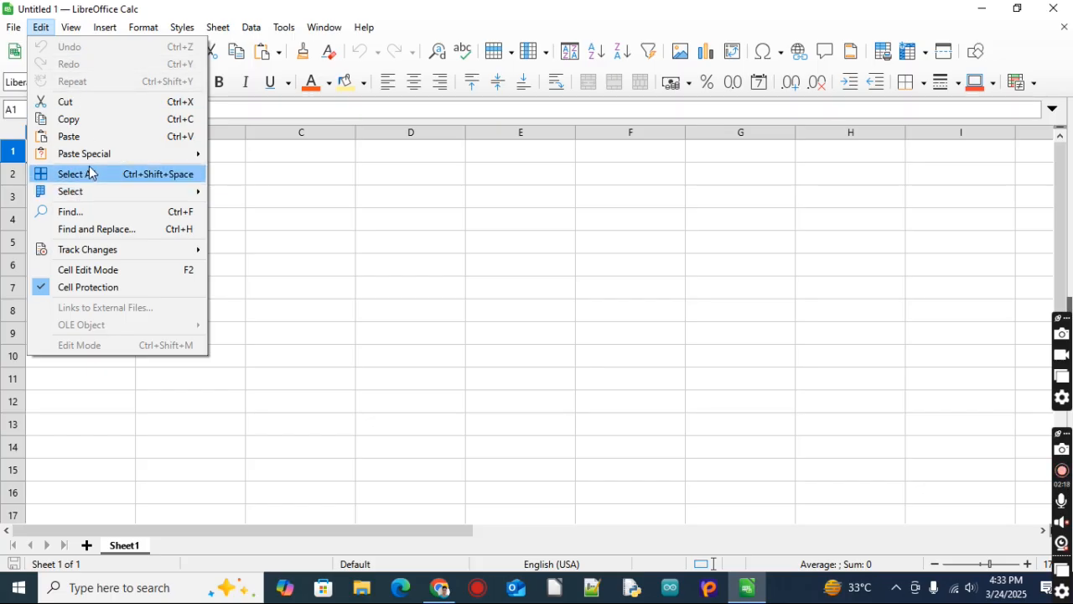
mouse_move(85, 161)
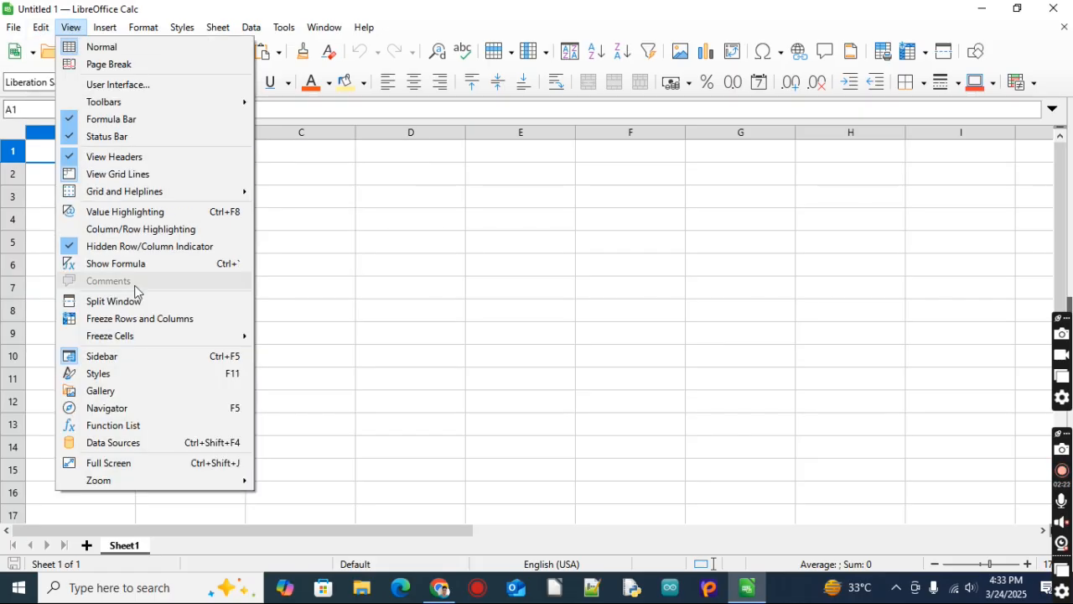
mouse_move(126, 345)
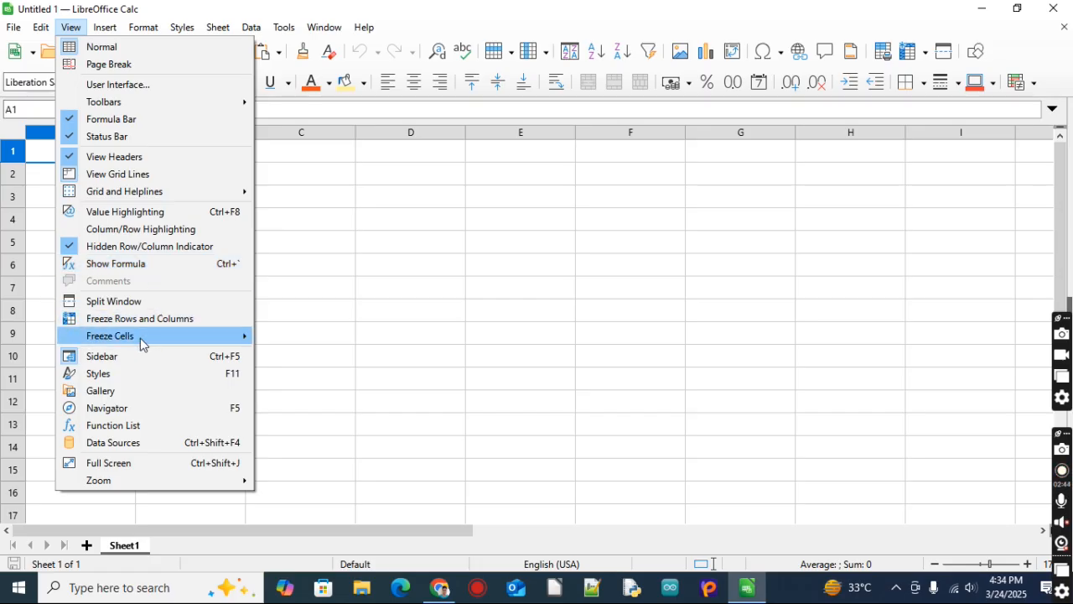
- Look at the Function Wizard for cell A1 and close it without inserting a function
mouse_move(116, 28)
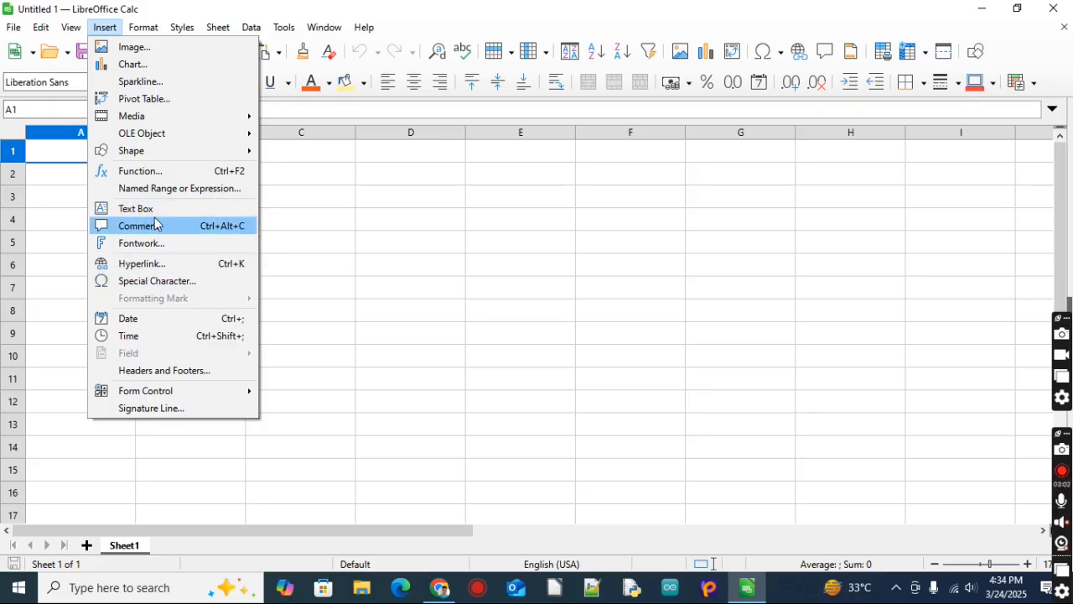
left_click(194, 178)
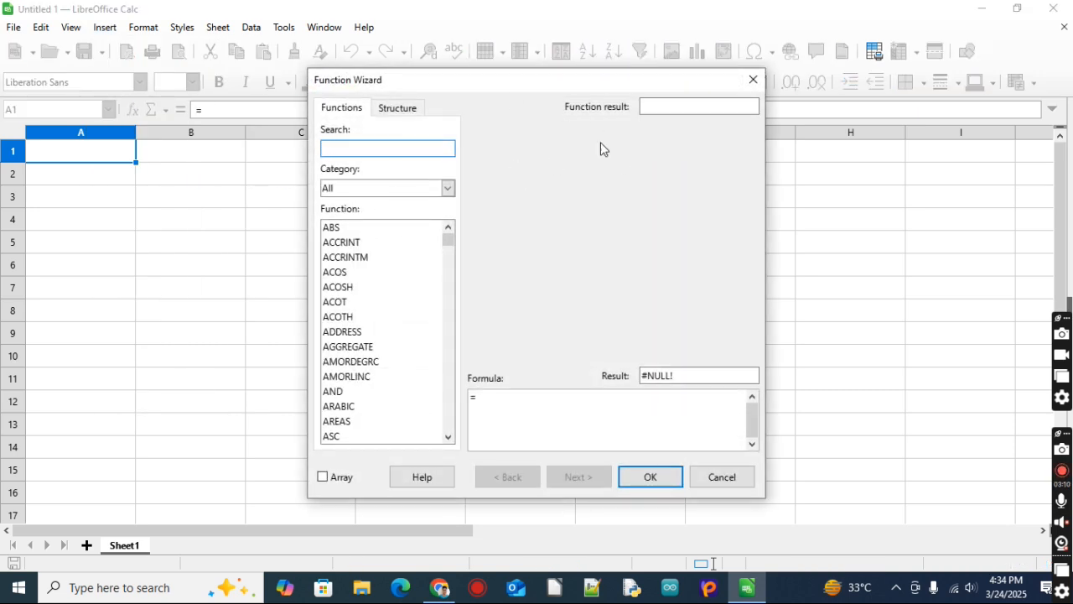
left_click(752, 79)
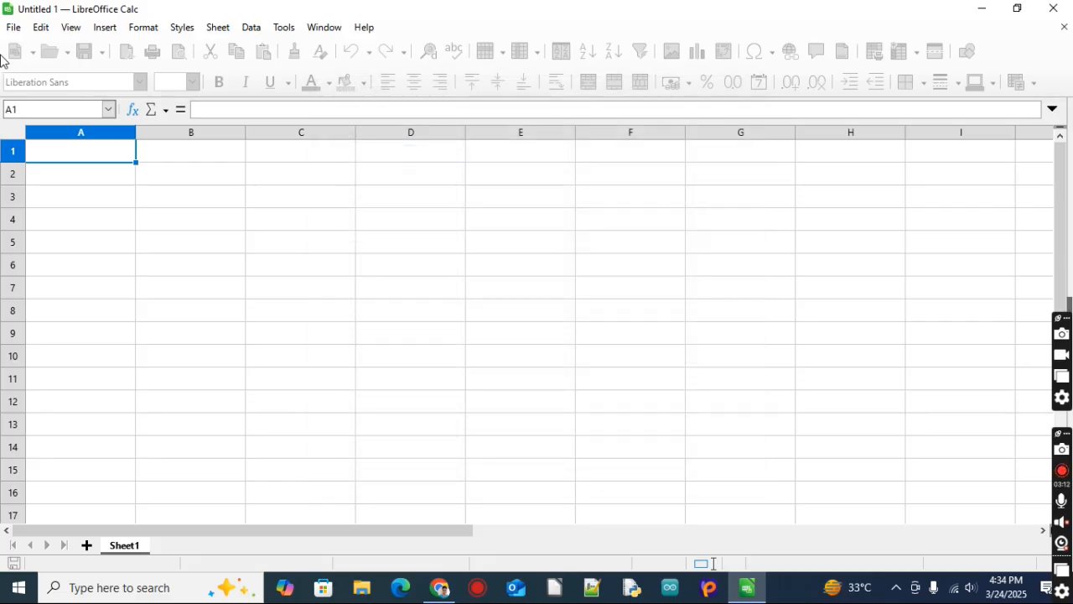
- Review the insert, formatting and style commands, including the text formatting options
left_click(103, 28)
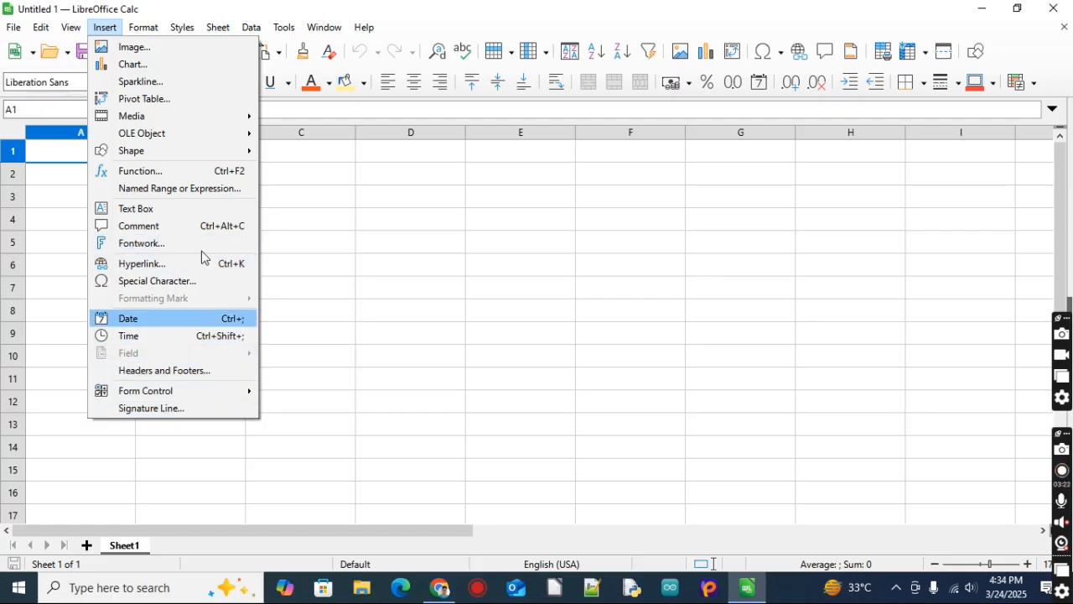
mouse_move(135, 32)
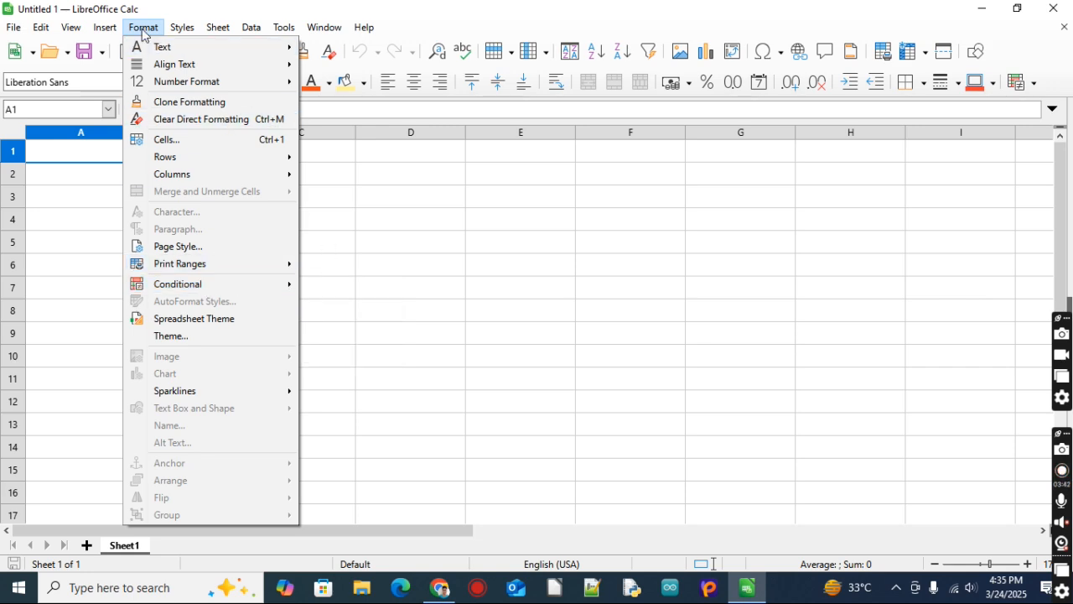
mouse_move(195, 68)
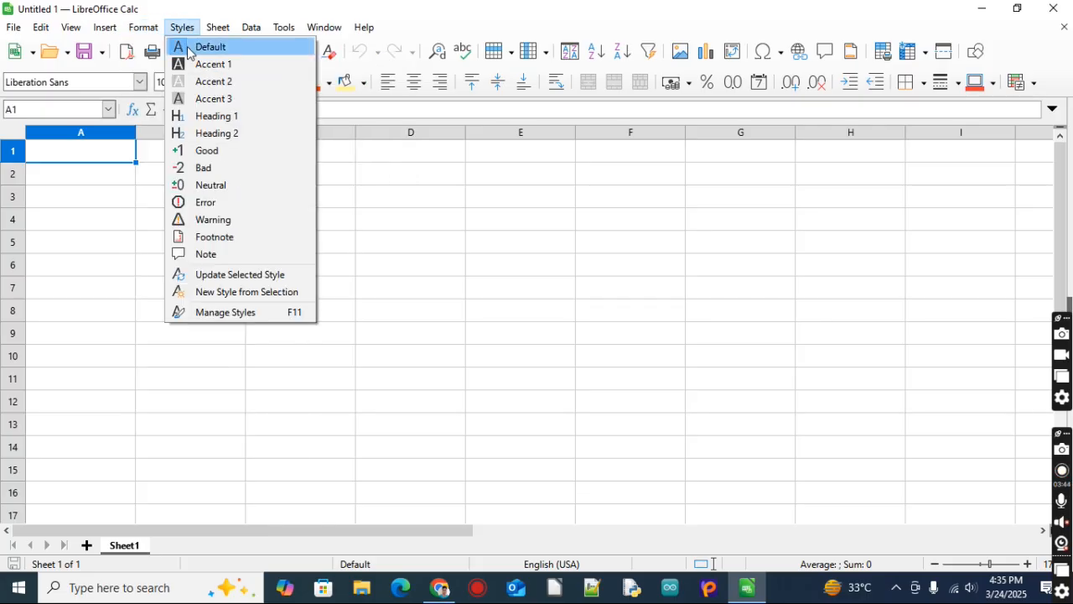
mouse_move(165, 53)
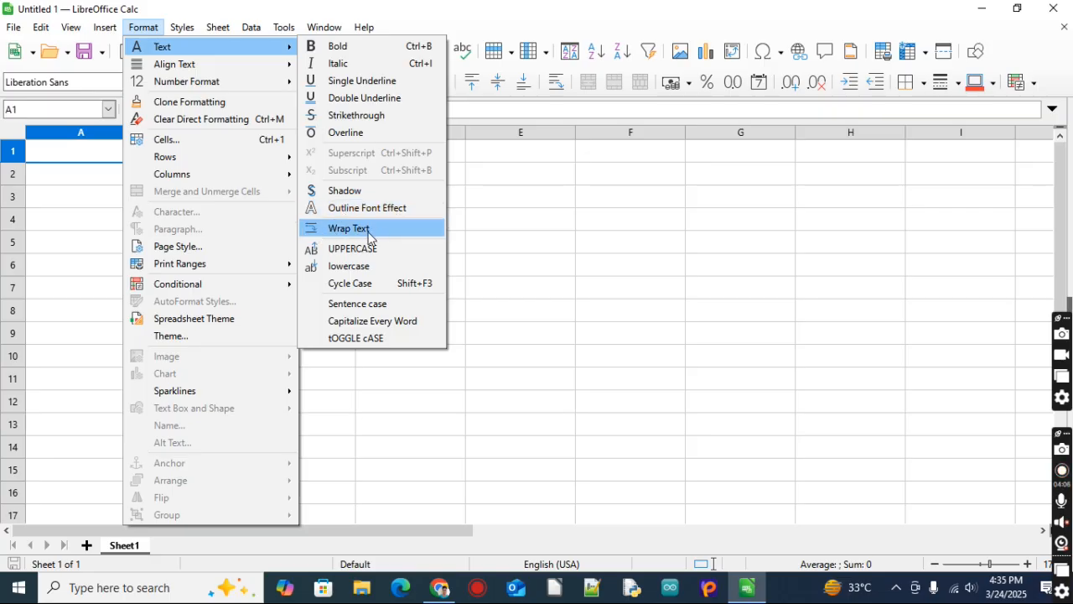
left_click(492, 221)
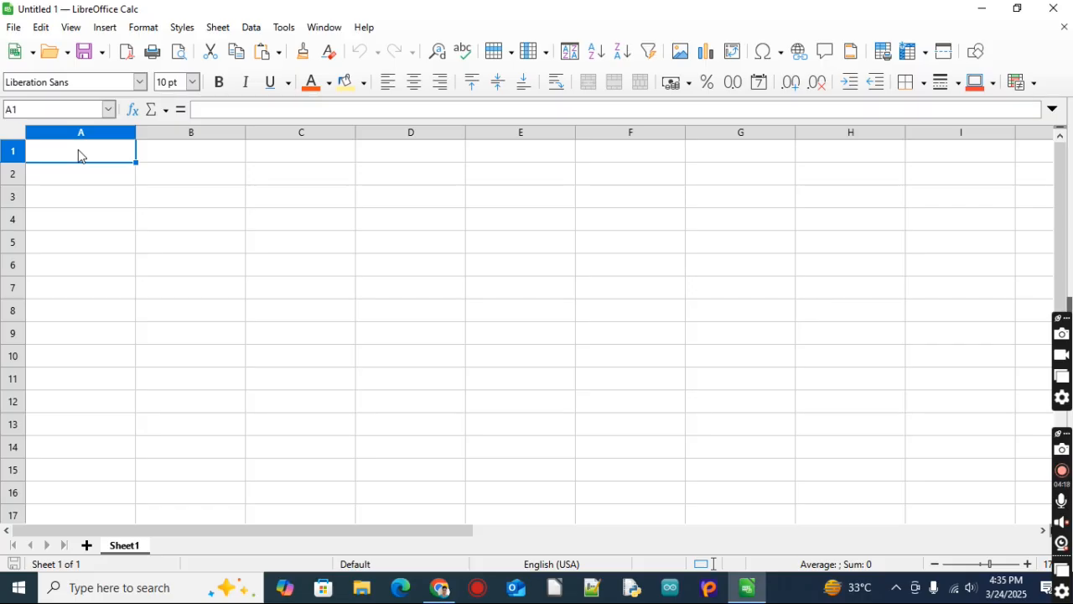
- Enter "our spreadsheet" in cell A1 and select that cell again
type("o")
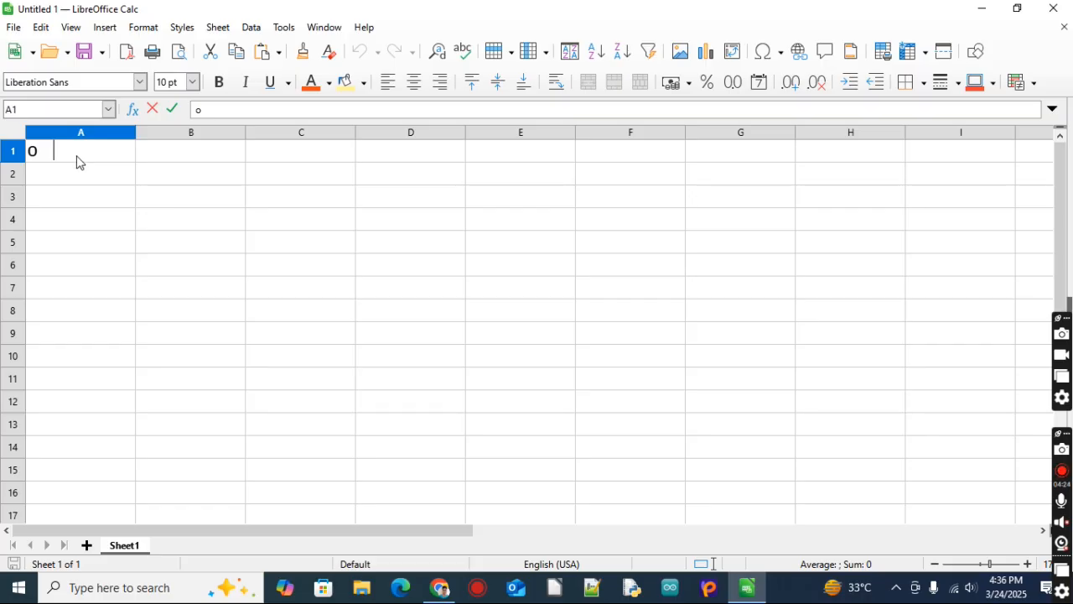
type("    ur spreadsheet")
left_click(103, 218)
left_click(103, 156)
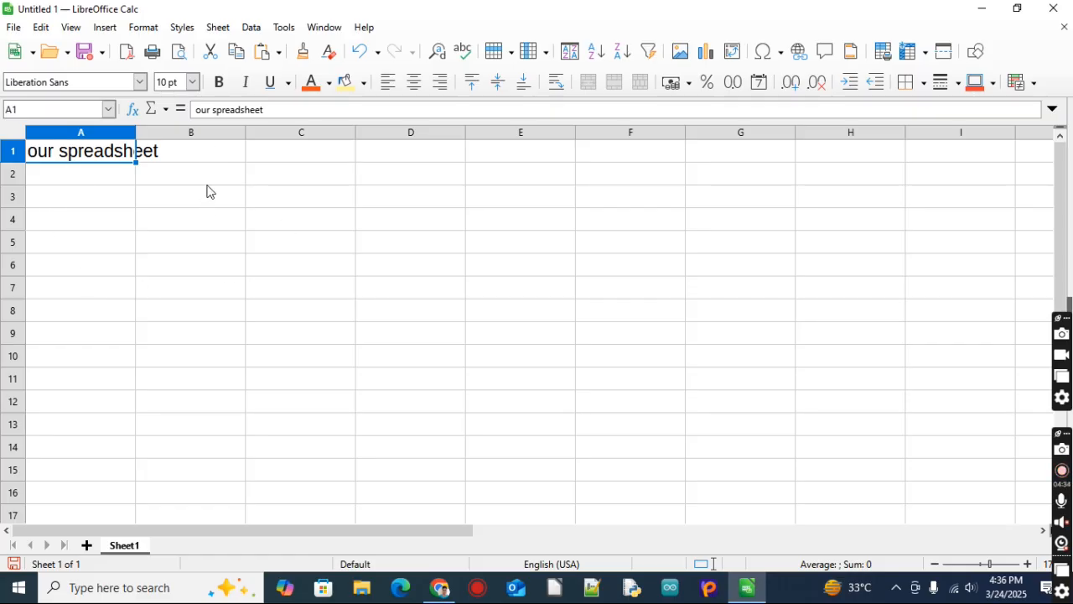
- Fit column A's width to the text in A1 and undo the width change
double_click(136, 136)
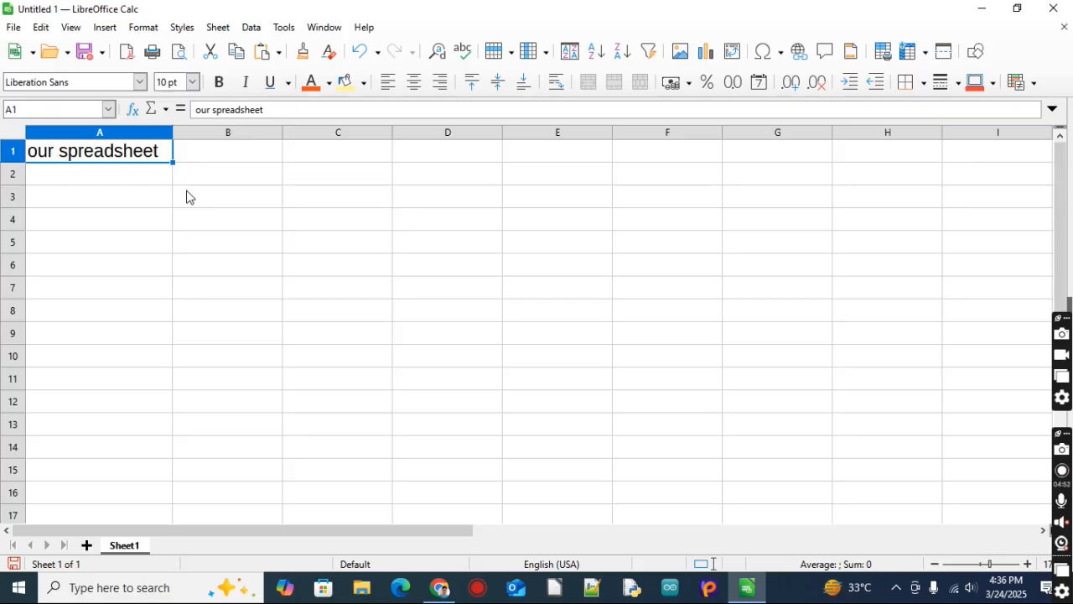
key("ctrl+z")
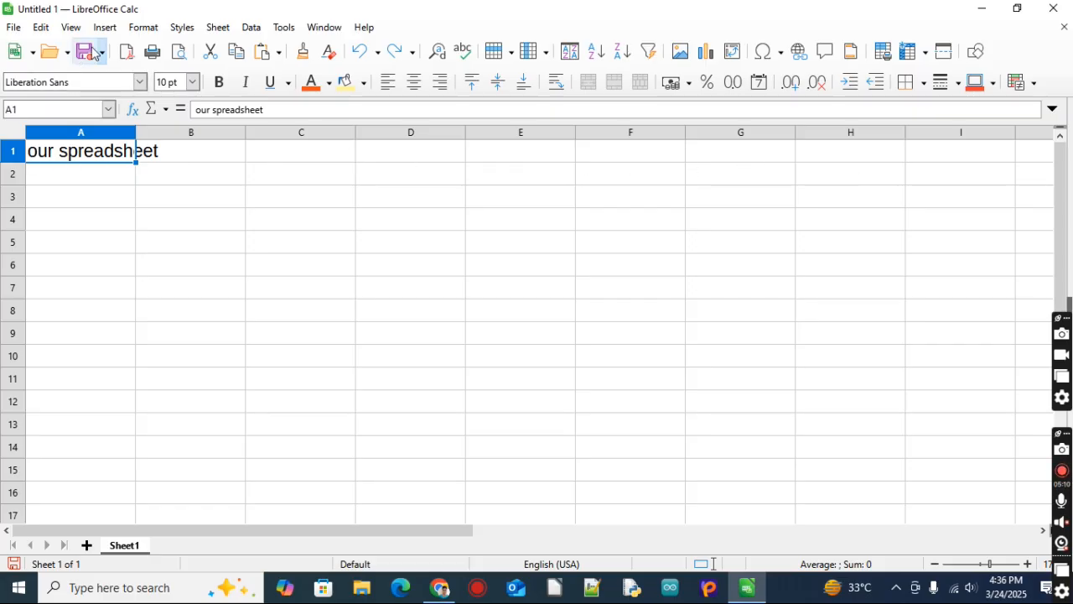
- Apply Wrap Text to cell A1
left_click(145, 28)
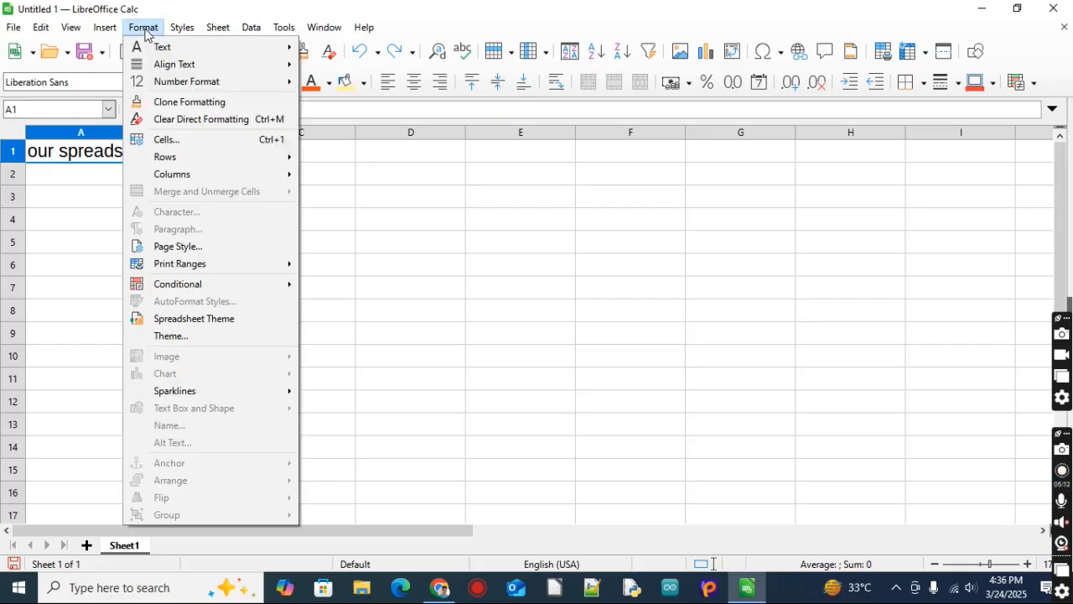
mouse_move(276, 50)
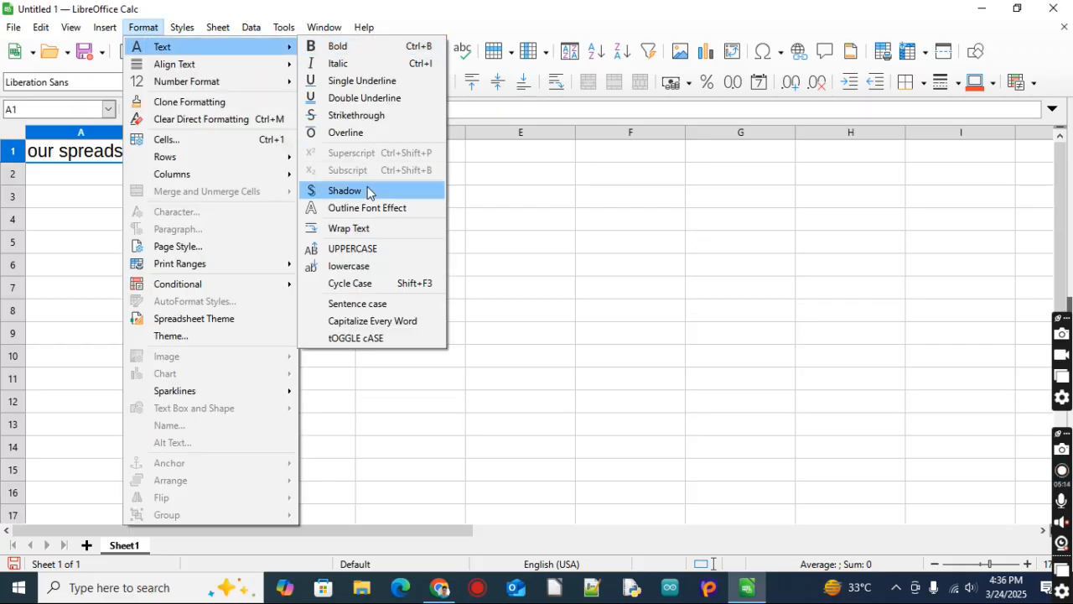
left_click(365, 229)
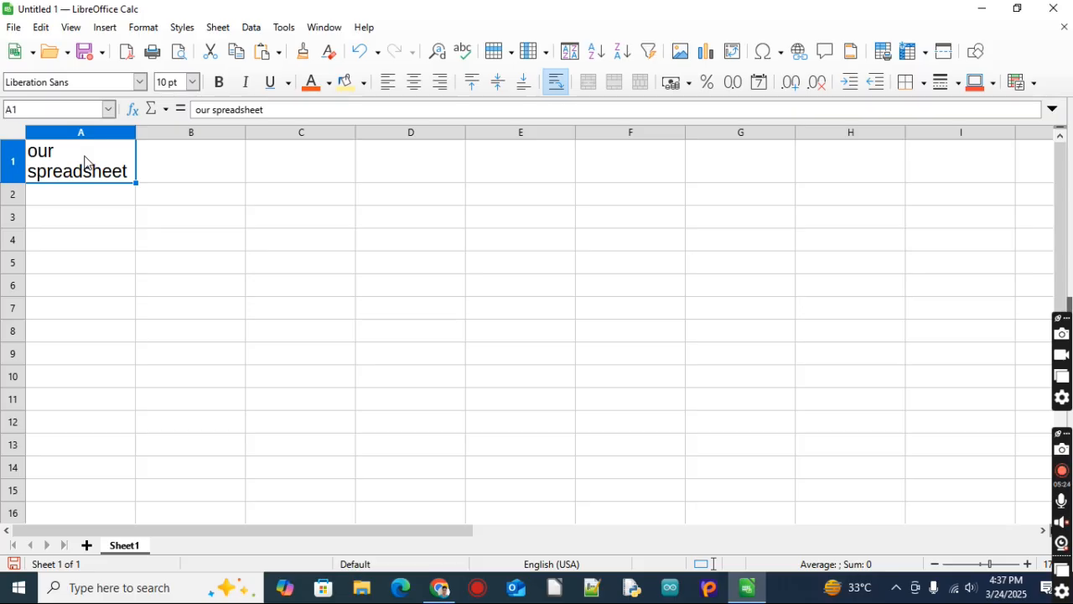
- Compare left and center alignment on cell A1, leaving its text horizontally centered
left_click(419, 91)
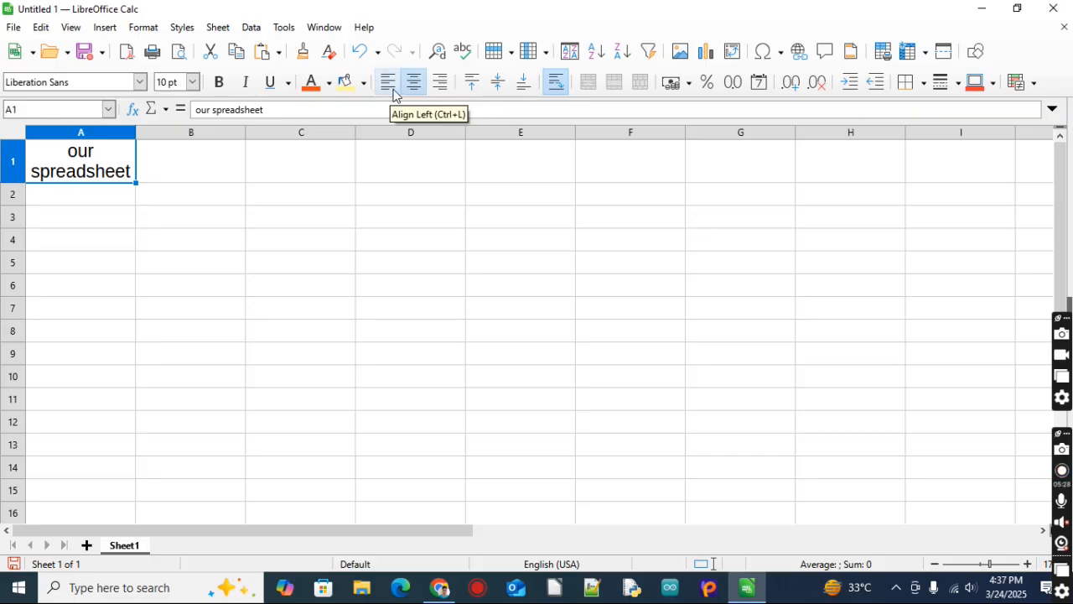
left_click(395, 94)
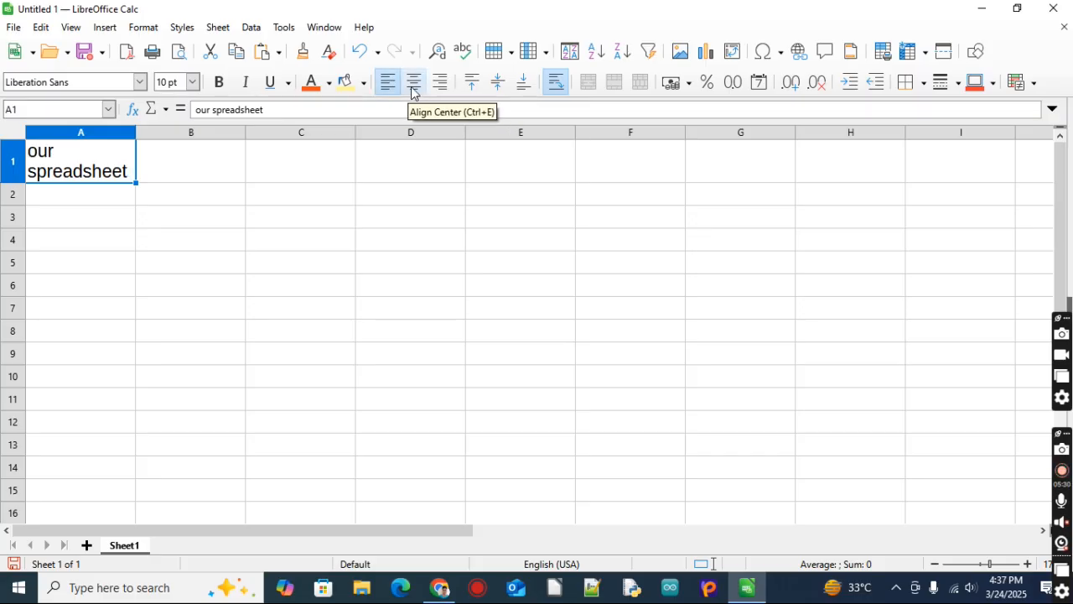
left_click(412, 90)
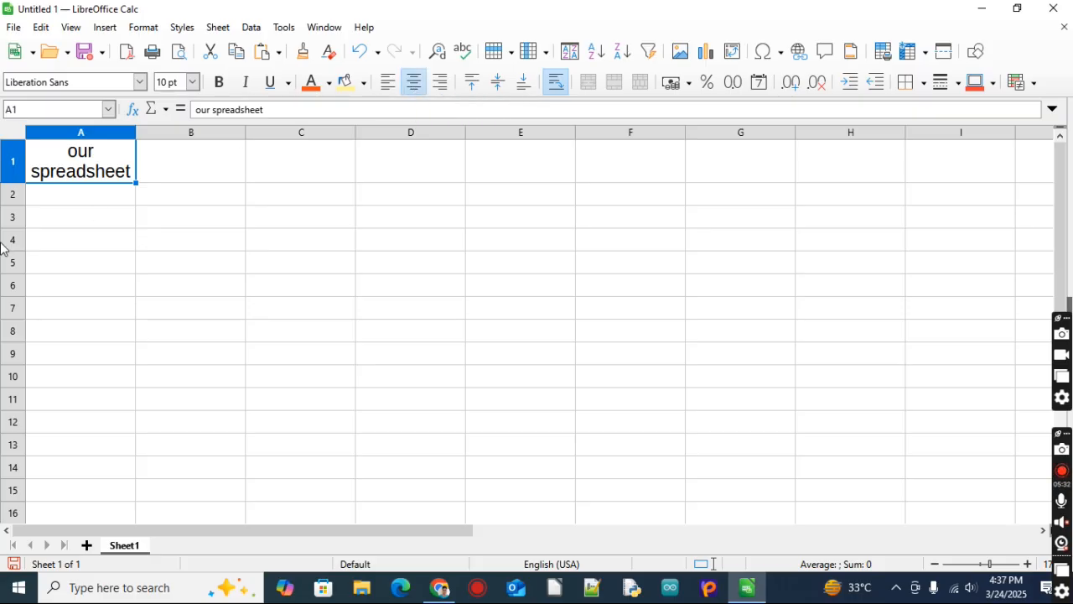
left_click(94, 227)
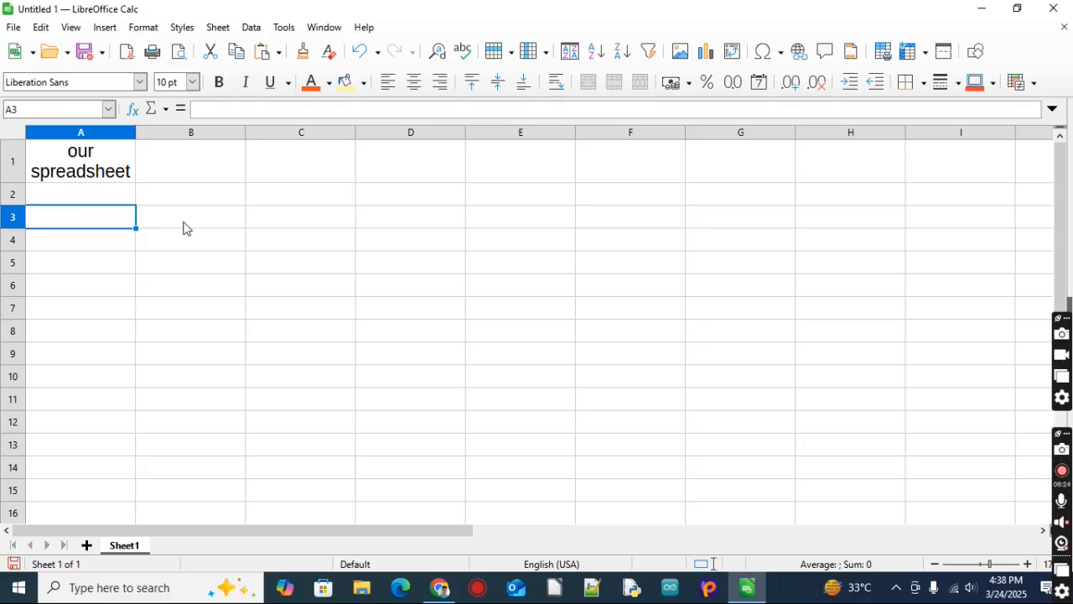
left_click(130, 248)
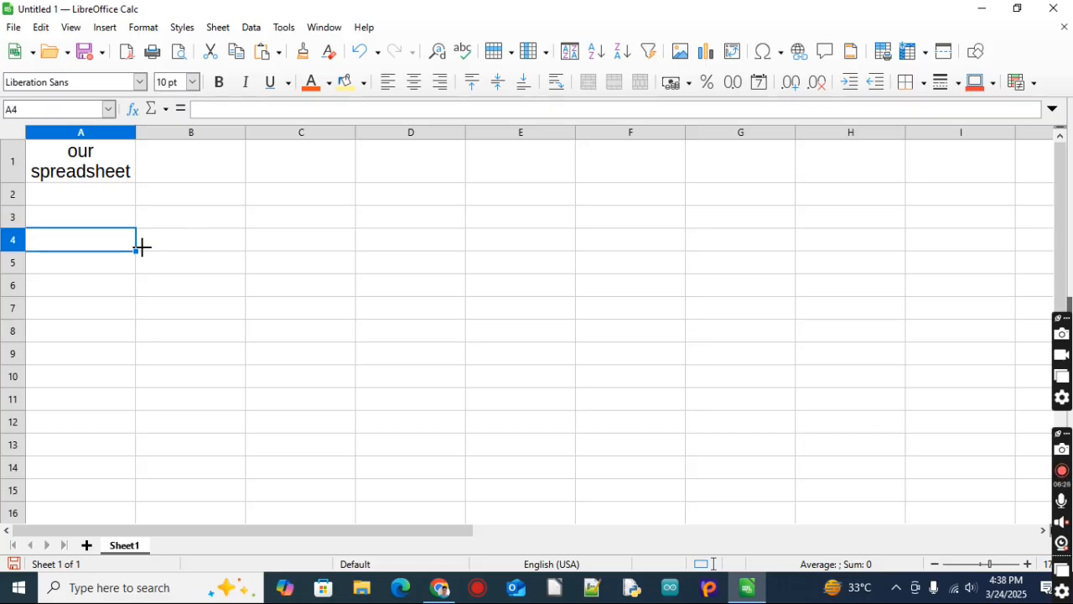
left_click(185, 263)
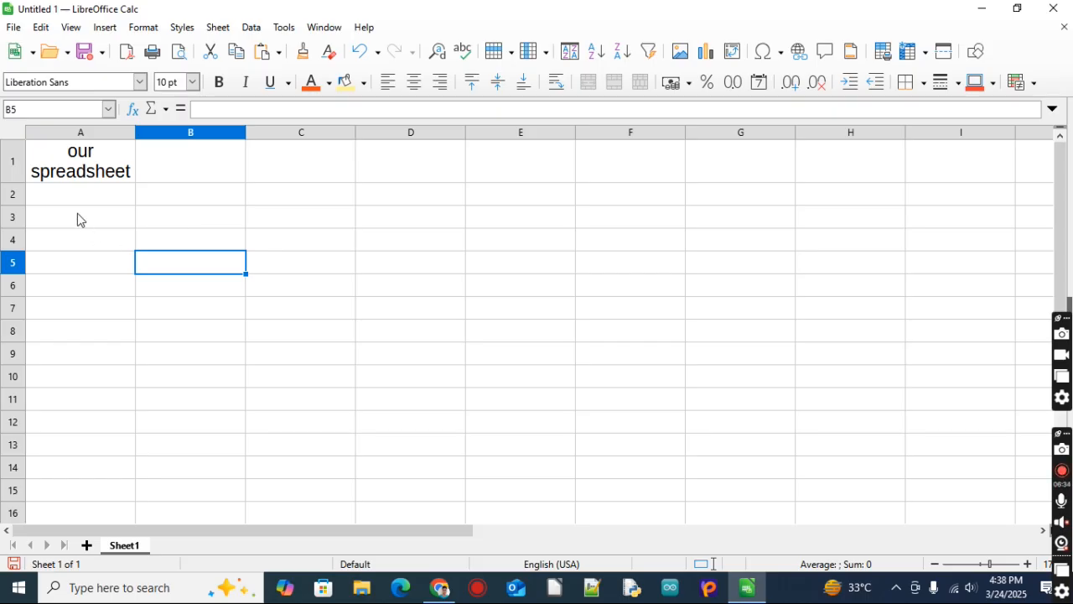
left_click(84, 178)
left_click(237, 166)
left_click(324, 171)
left_click(82, 171)
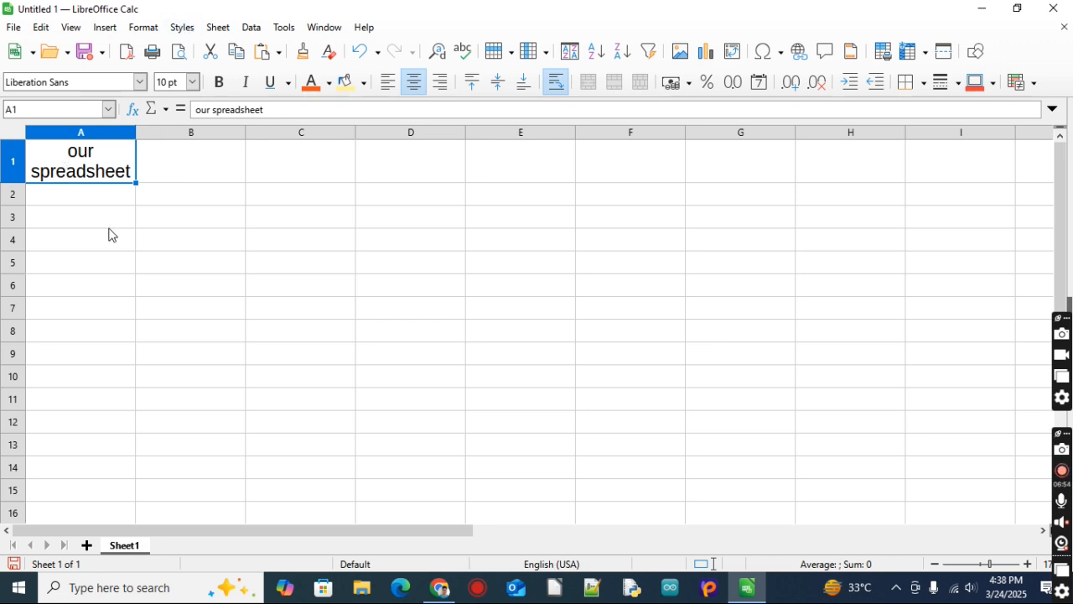
left_click(110, 201)
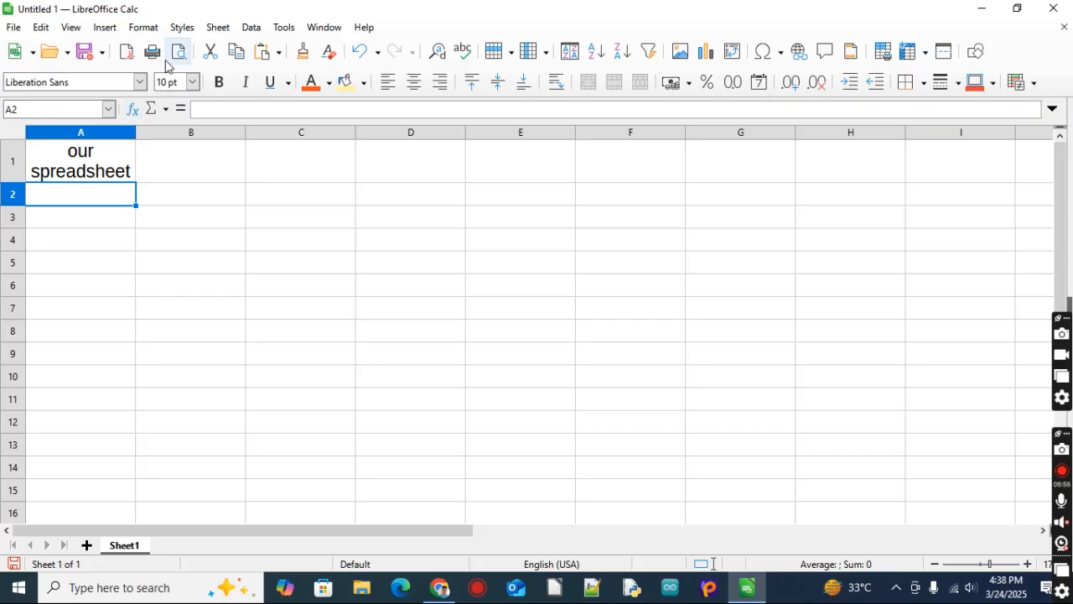
left_click(143, 27)
mouse_move(169, 52)
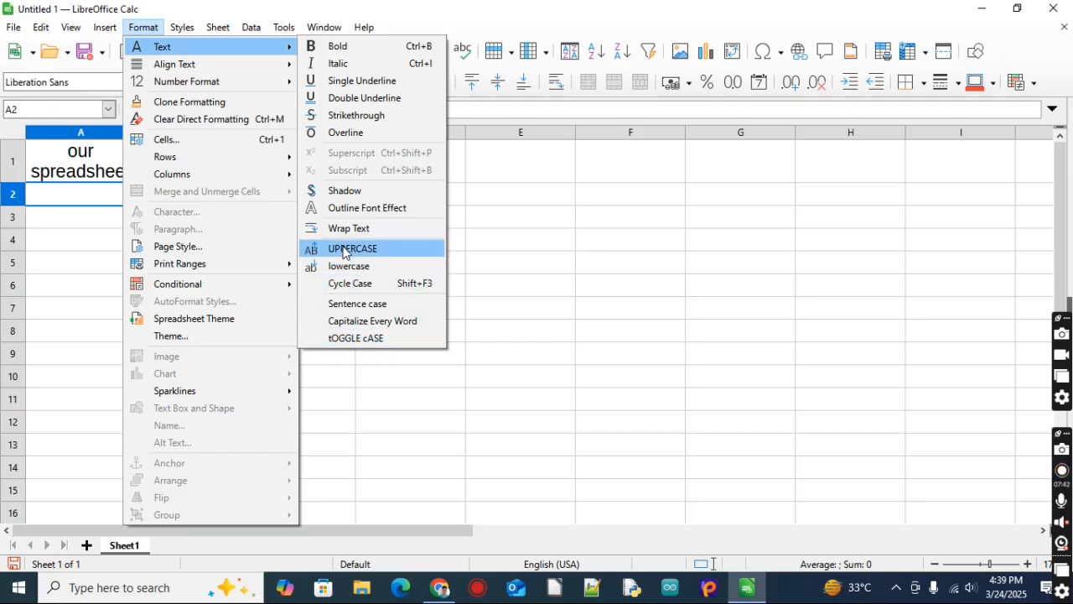
left_click(570, 232)
left_click(126, 223)
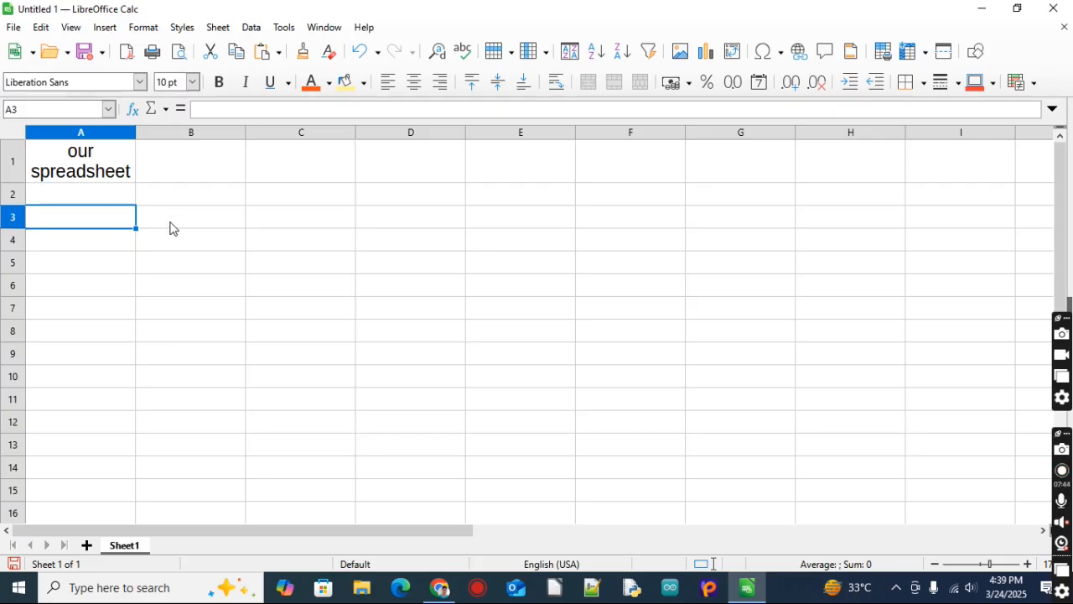
- Apply the Shadow text effect to cell A1
left_click(107, 172)
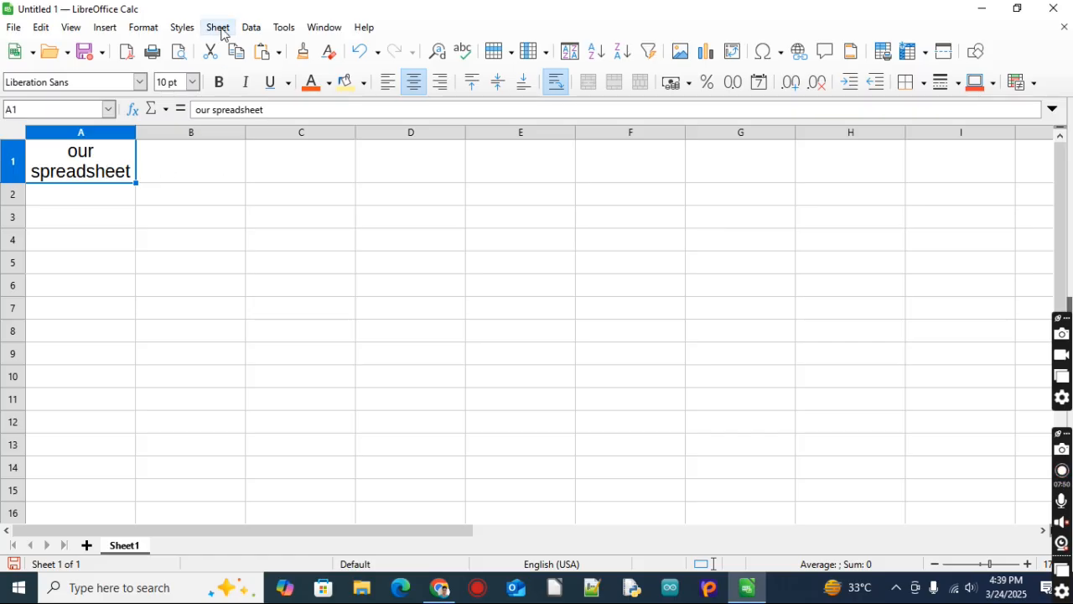
left_click(141, 29)
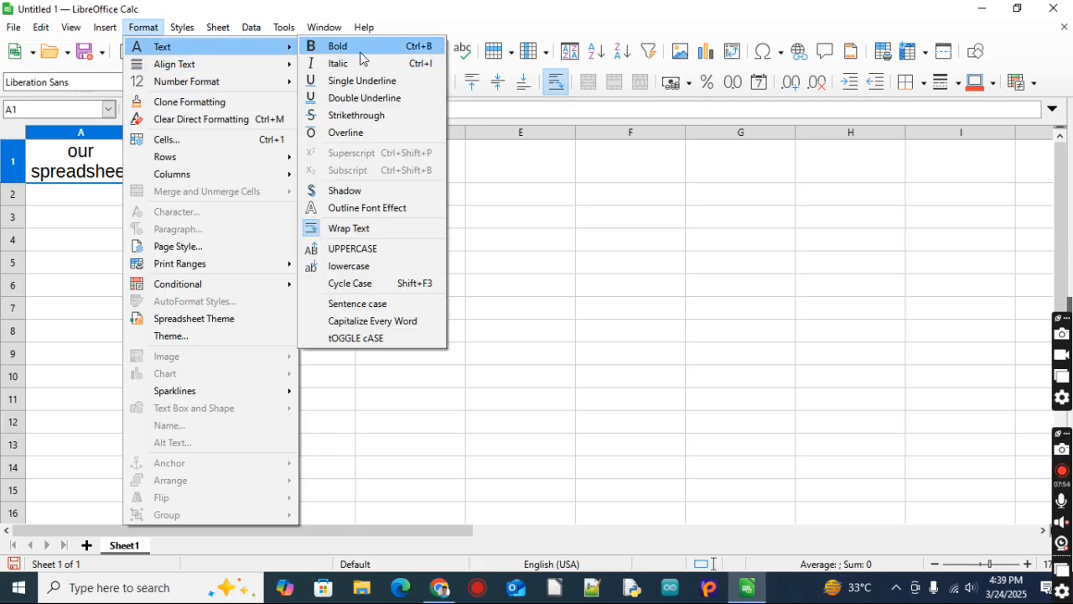
left_click(362, 192)
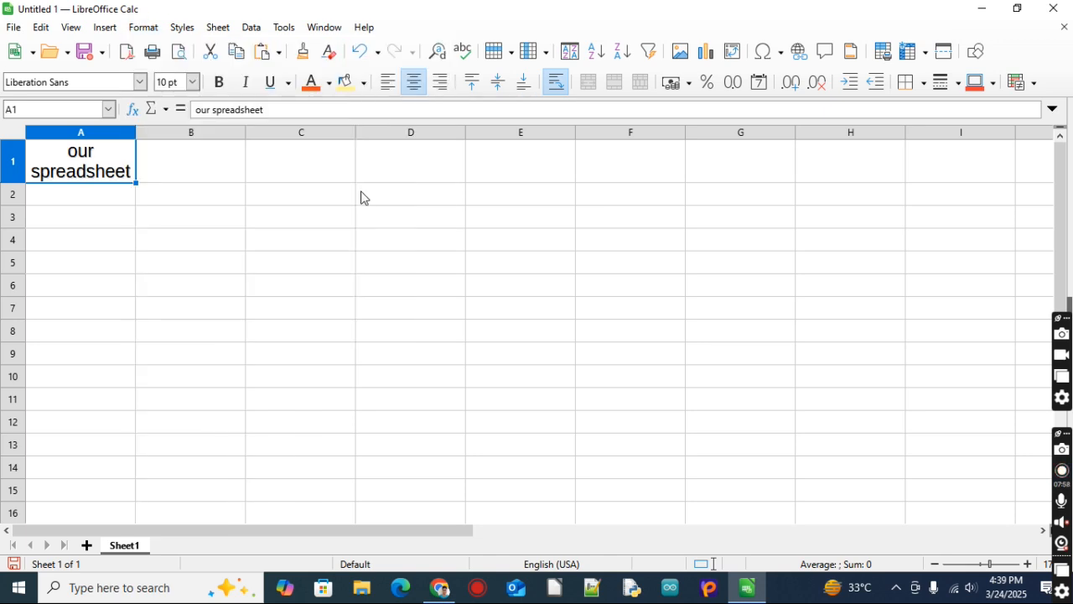
- Convert the text in cell A1 to UPPERCASE through text formatting
left_click(151, 30)
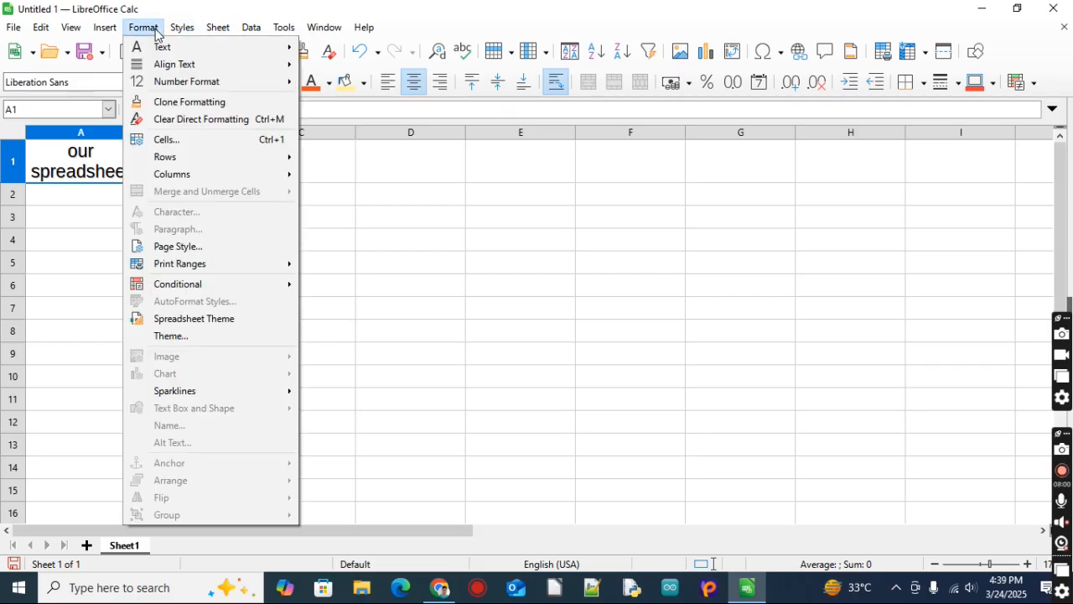
mouse_move(202, 46)
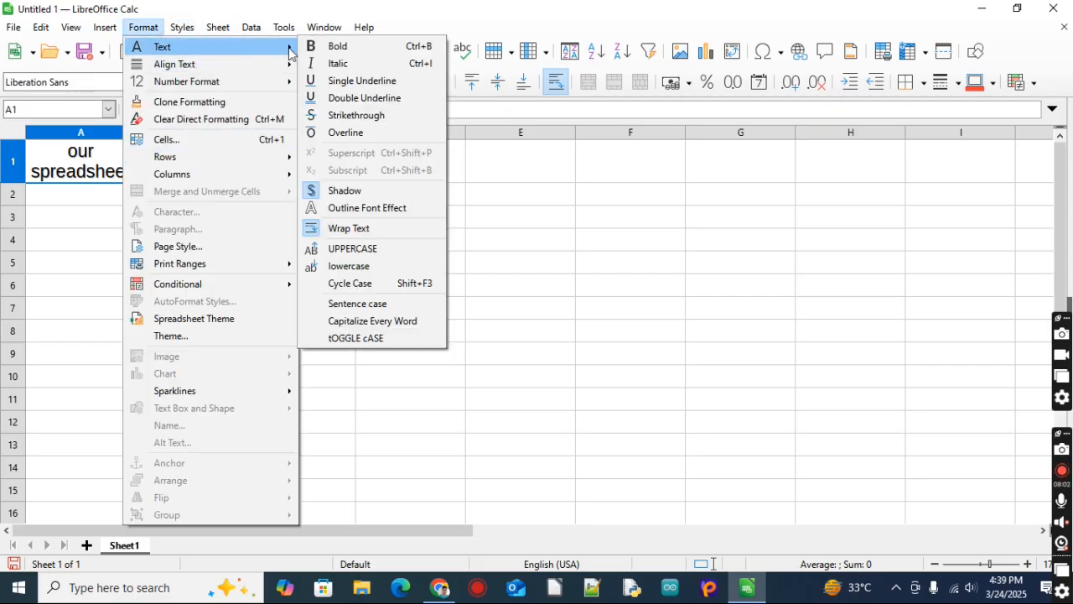
left_click(372, 249)
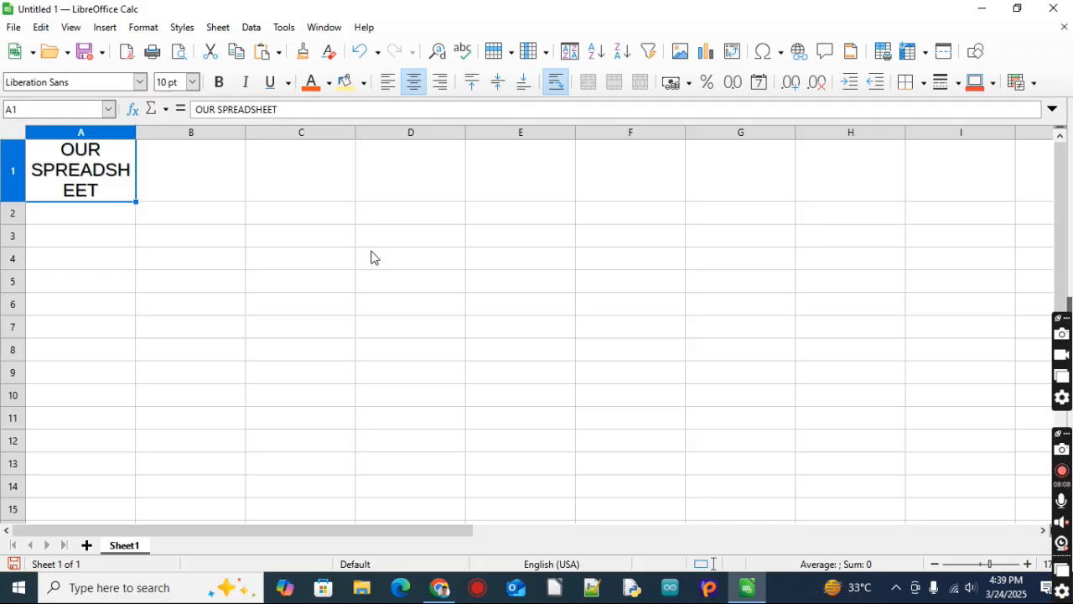
- Enter five people's first names in lowercase in cells A3 through A7, one per row
left_click(84, 241)
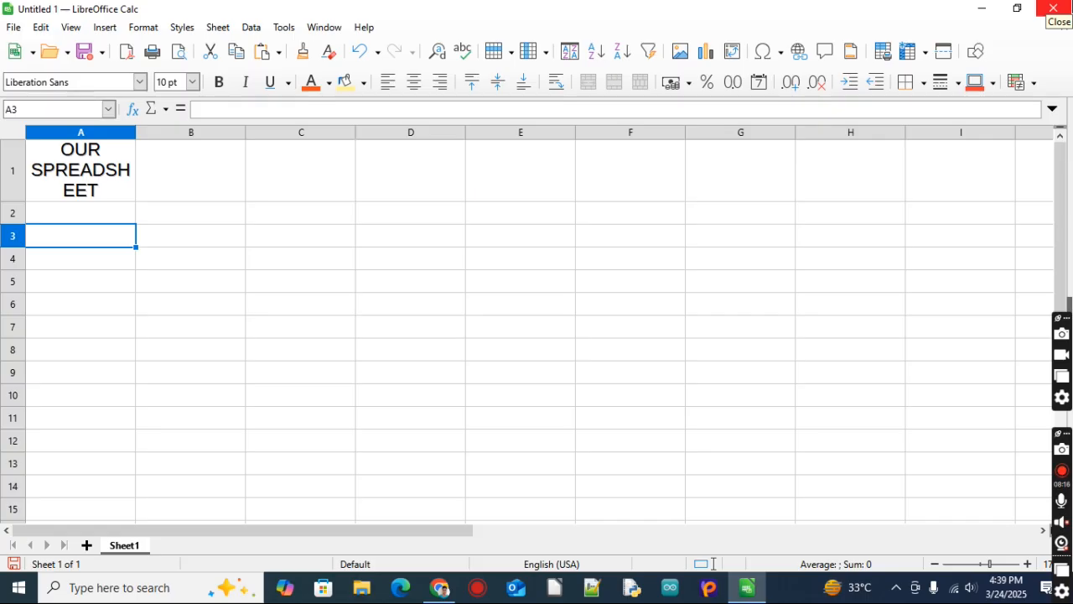
type("anu")
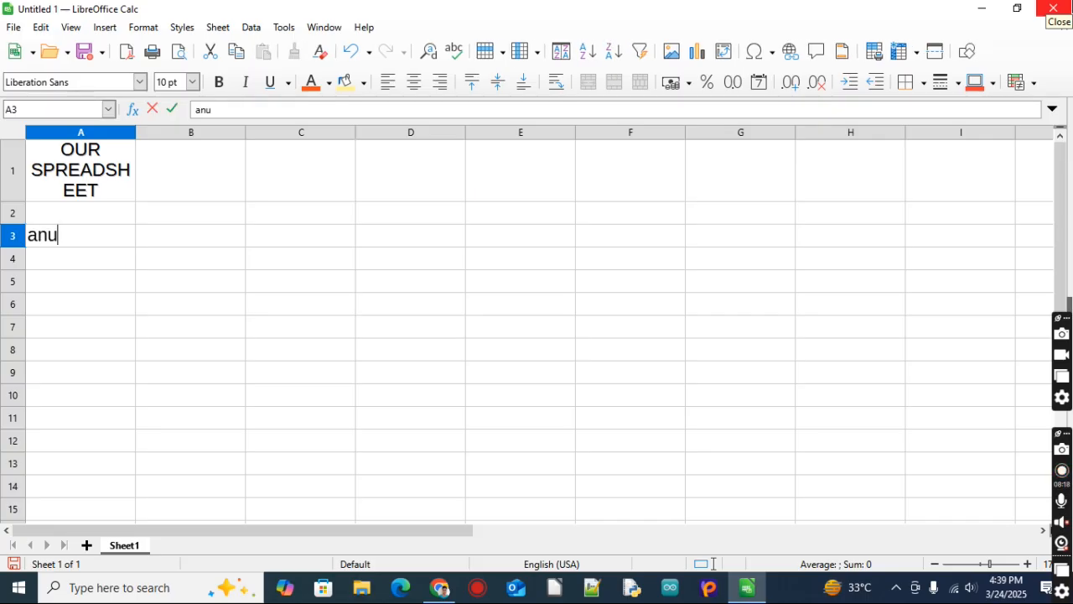
key("Return")
type("rajesh")
key("Return")
type("samay")
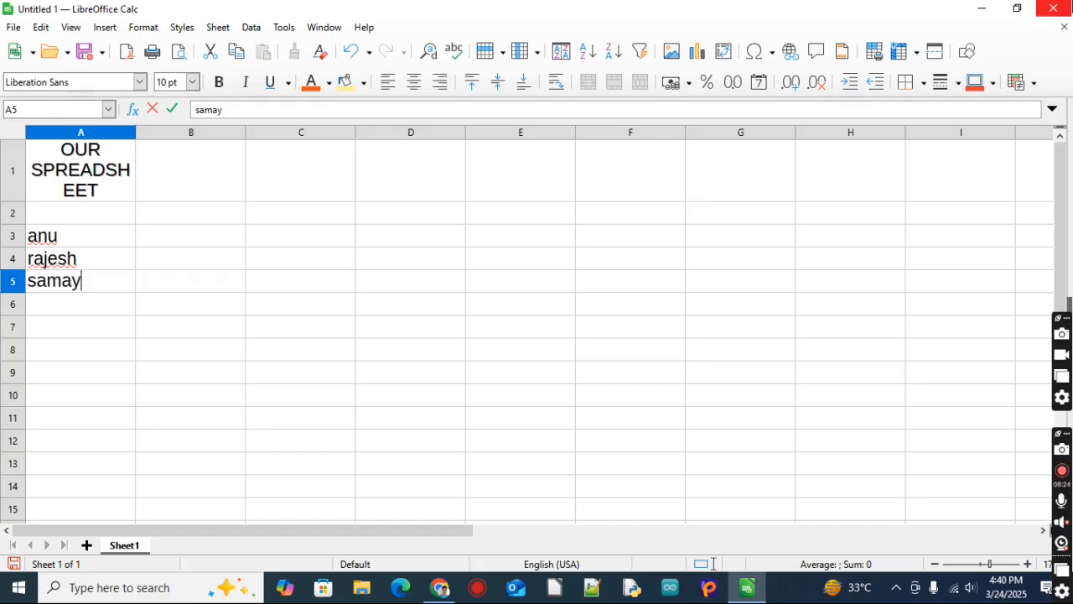
key("Return")
type("monu")
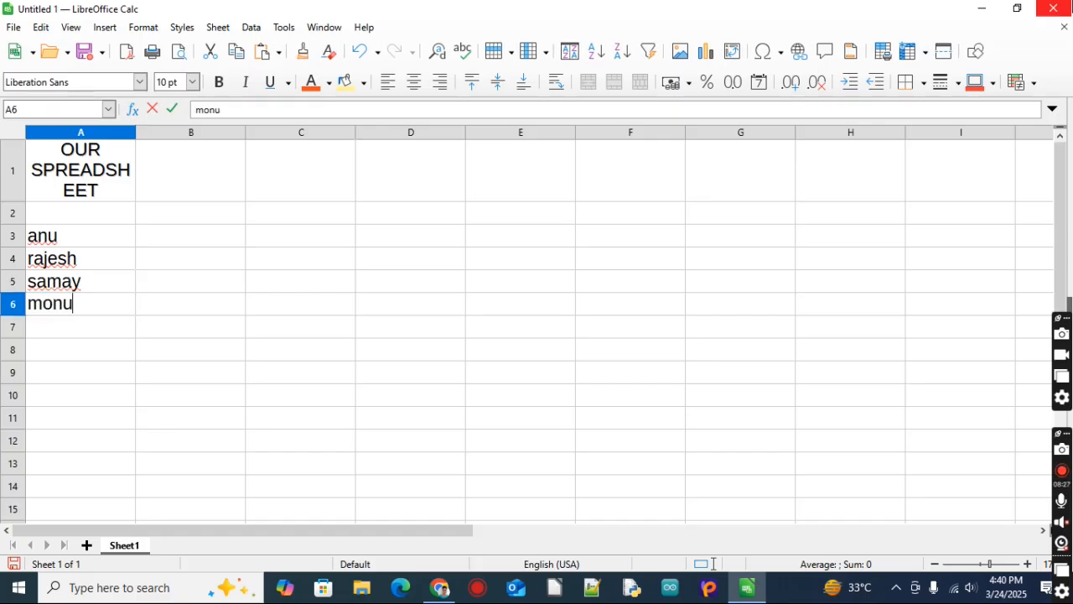
key("Return")
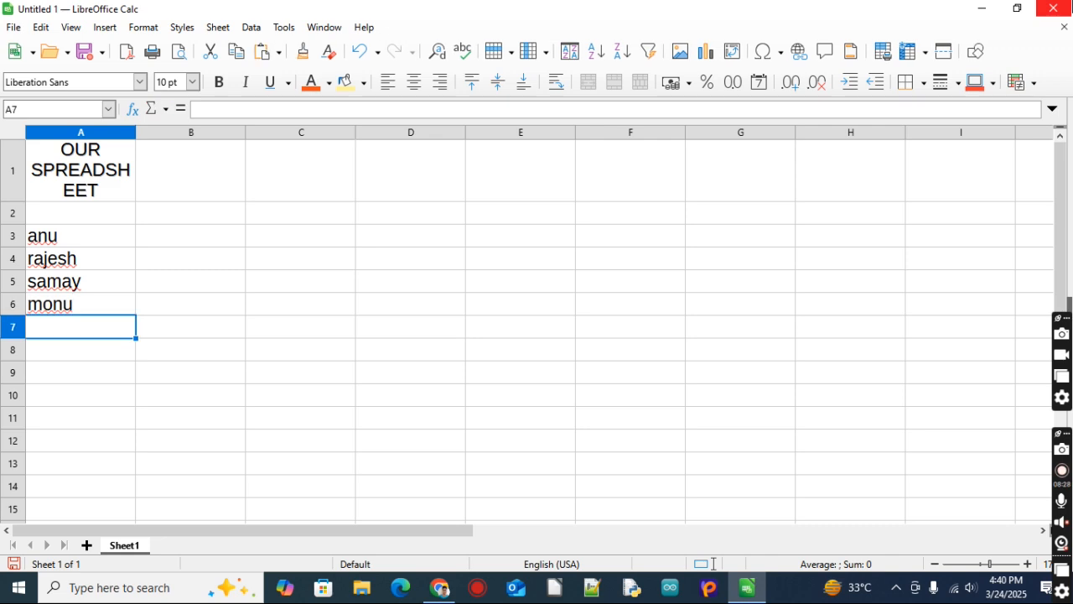
type("akash")
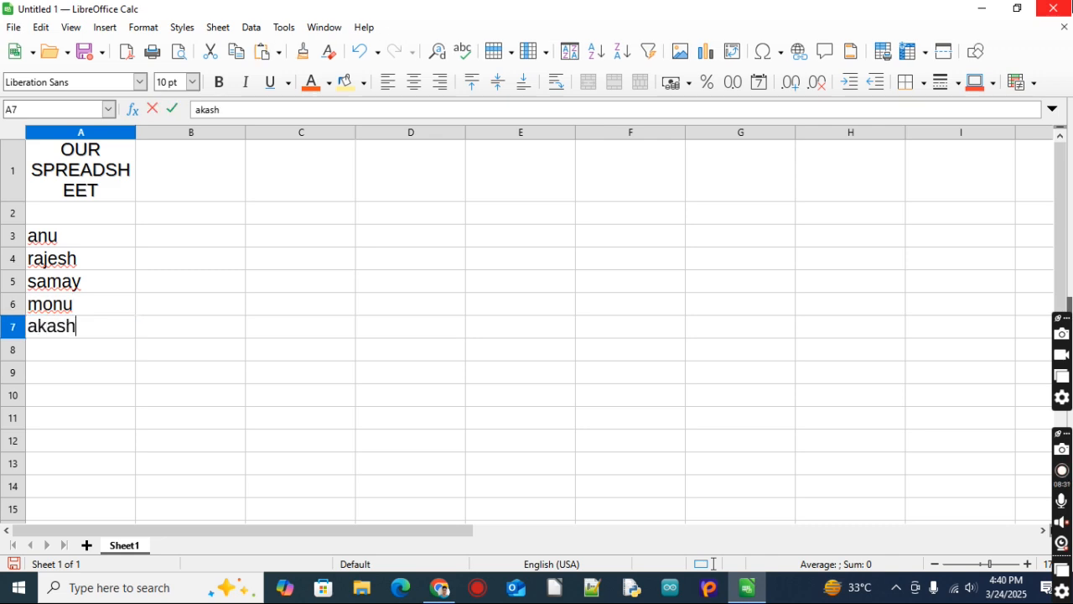
key("Return")
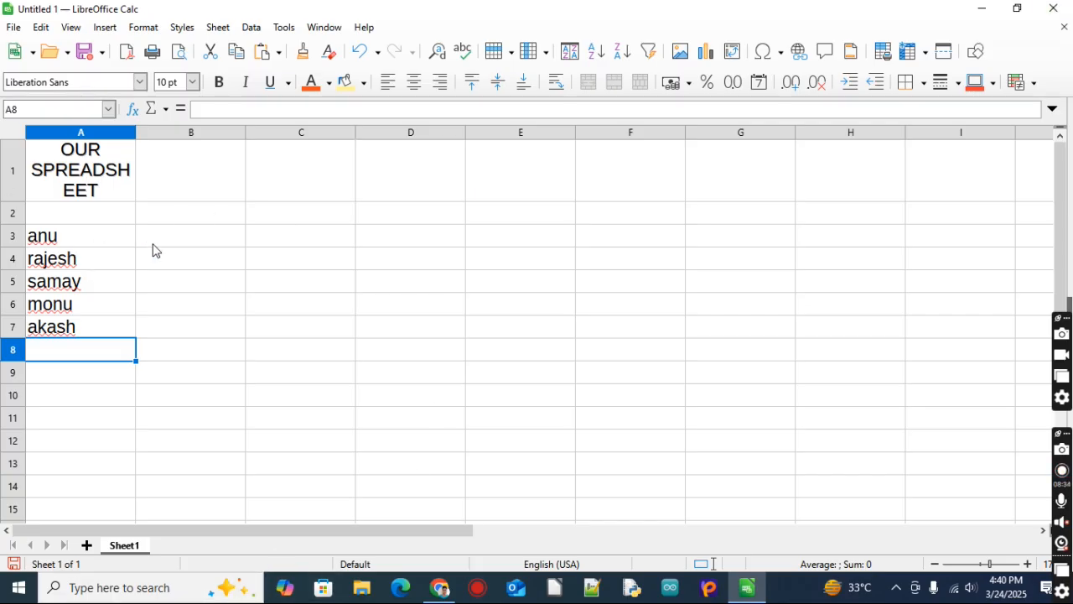
- Convert the names in A3:A7 to UPPERCASE through text formatting and undo the conversion
left_click_drag(96, 246, 93, 324)
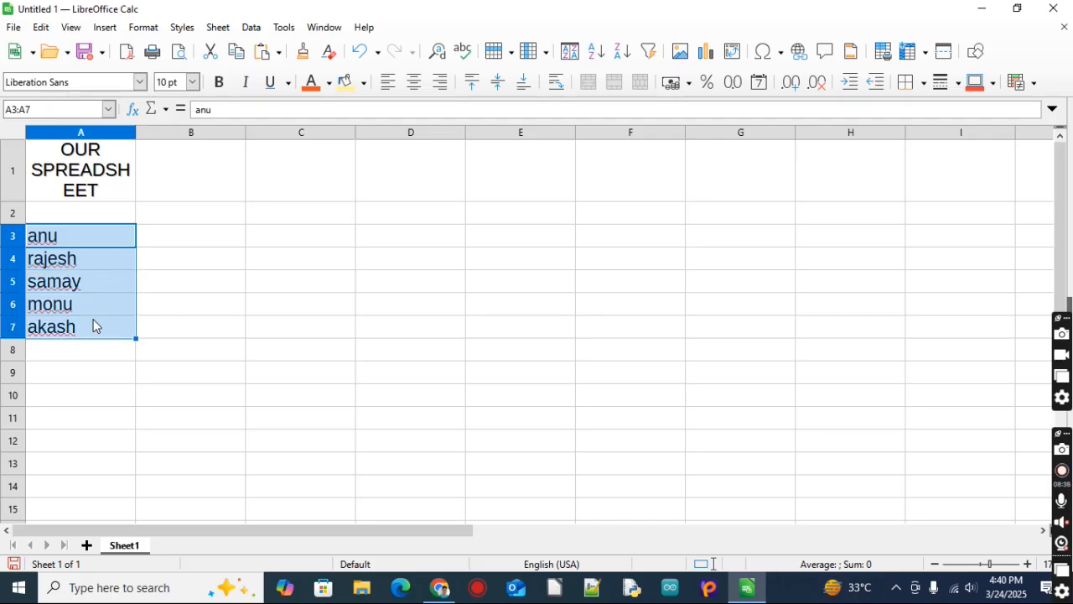
left_click(184, 251)
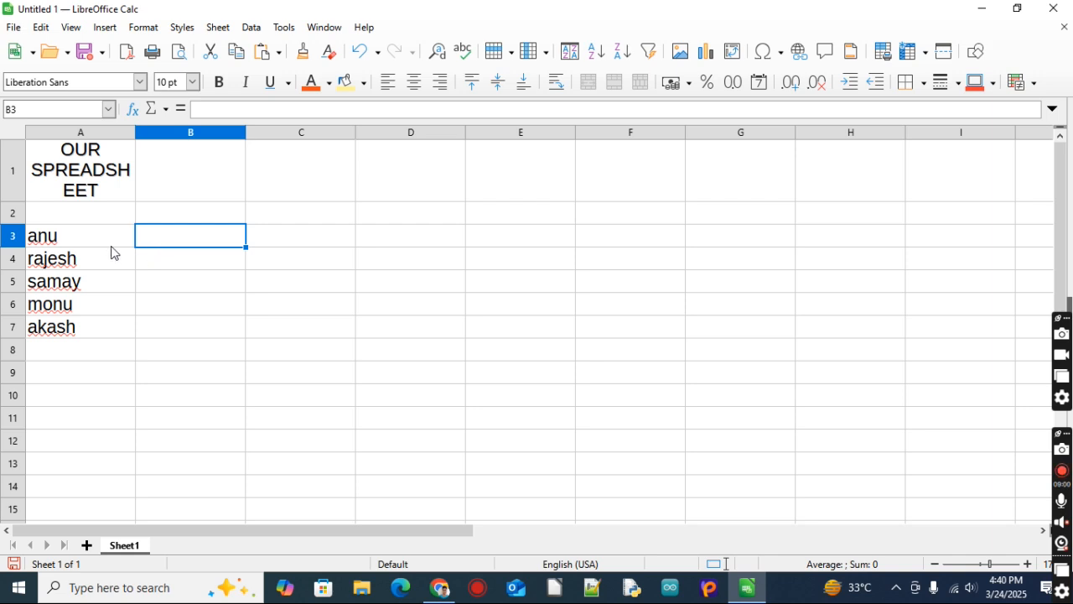
left_click_drag(106, 241, 107, 310)
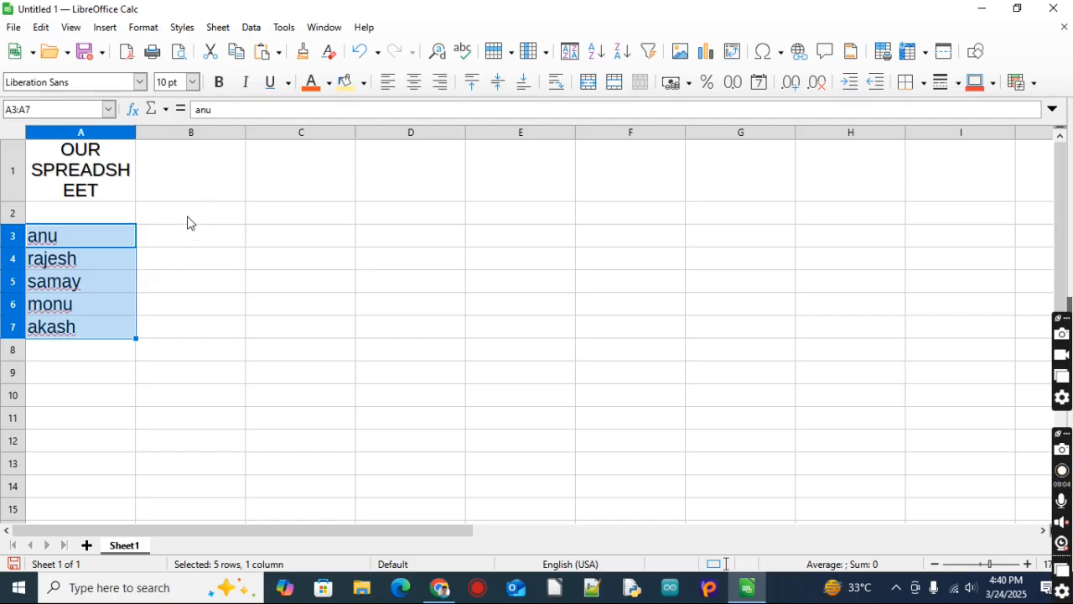
left_click(146, 29)
mouse_move(174, 49)
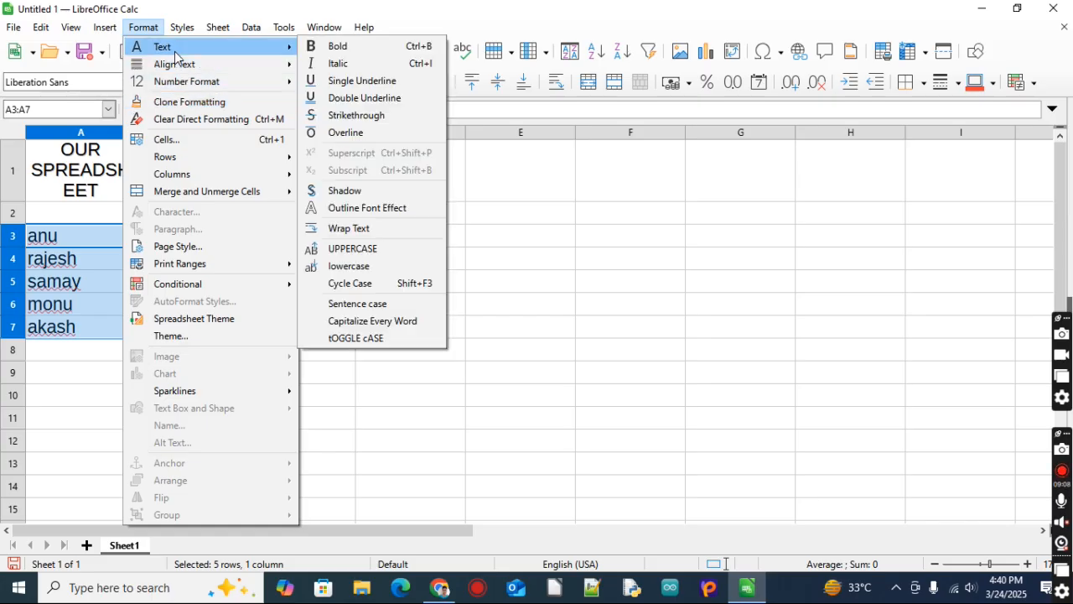
left_click(374, 248)
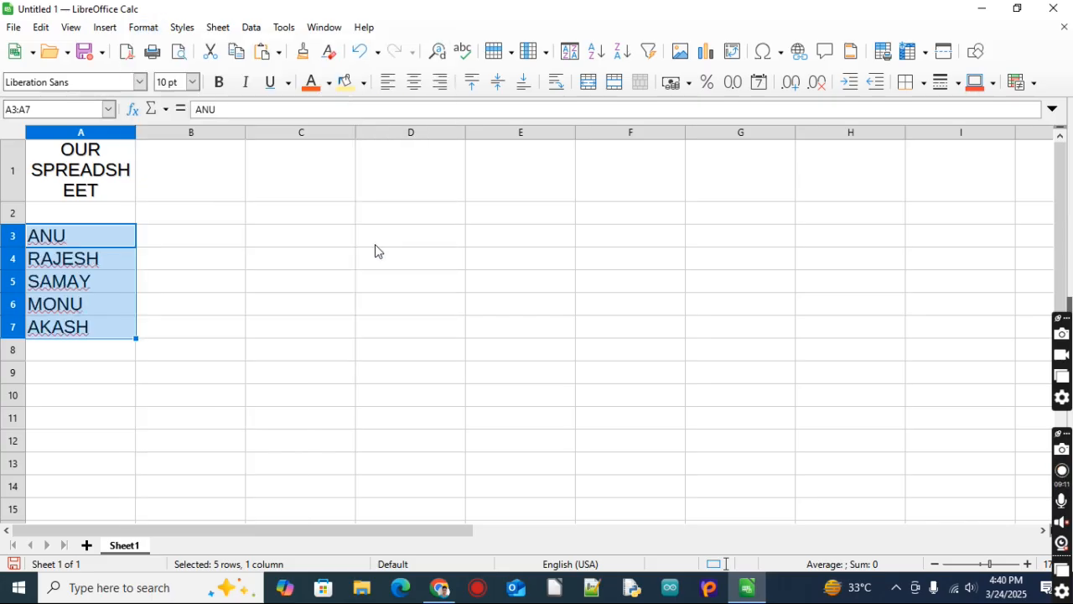
left_click(81, 415)
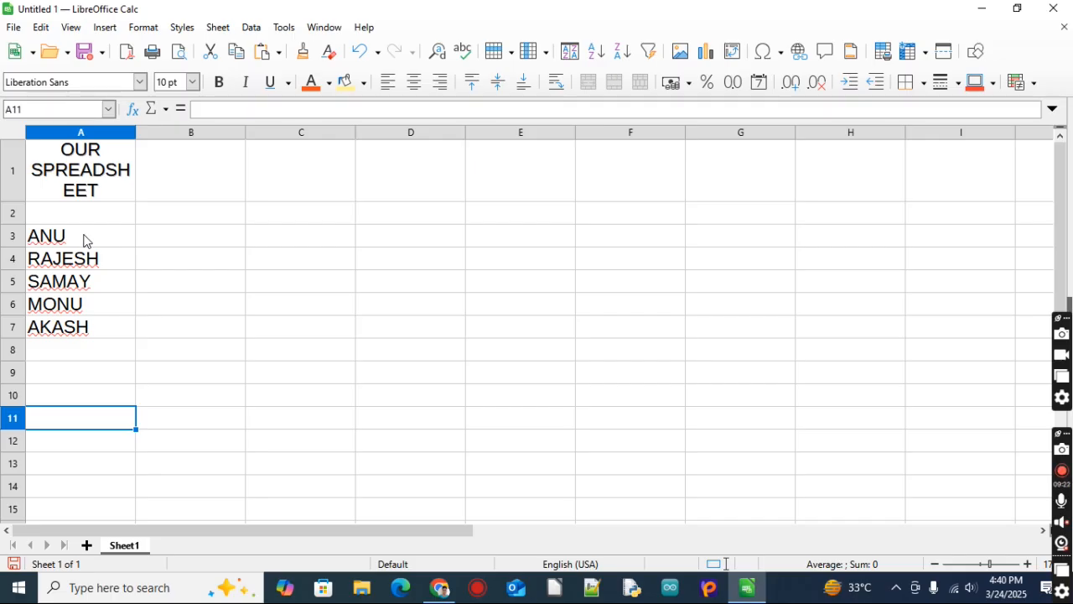
left_click(199, 247)
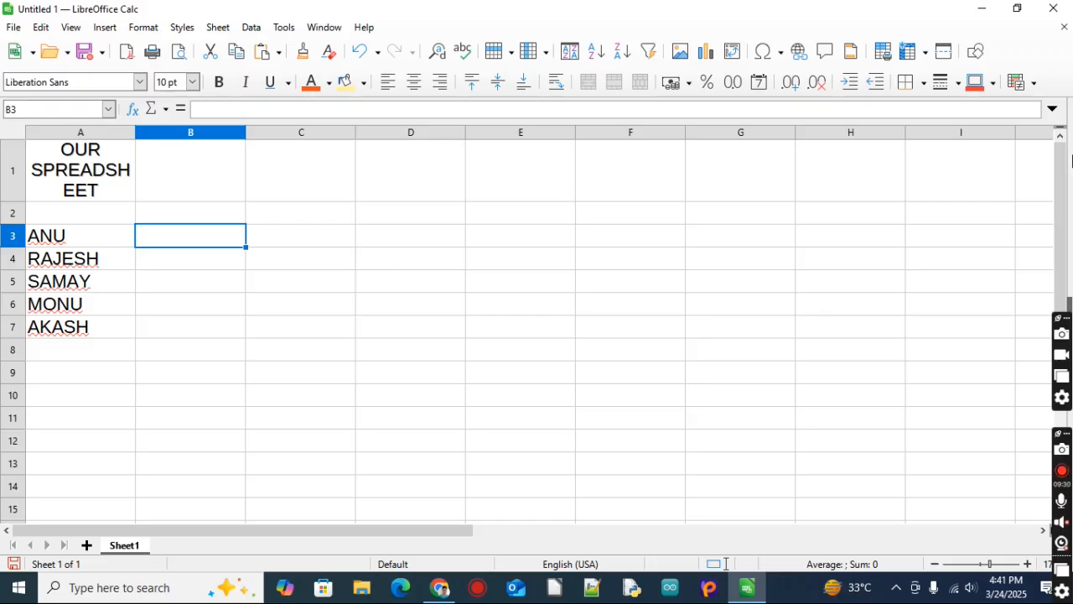
key("ctrl+z")
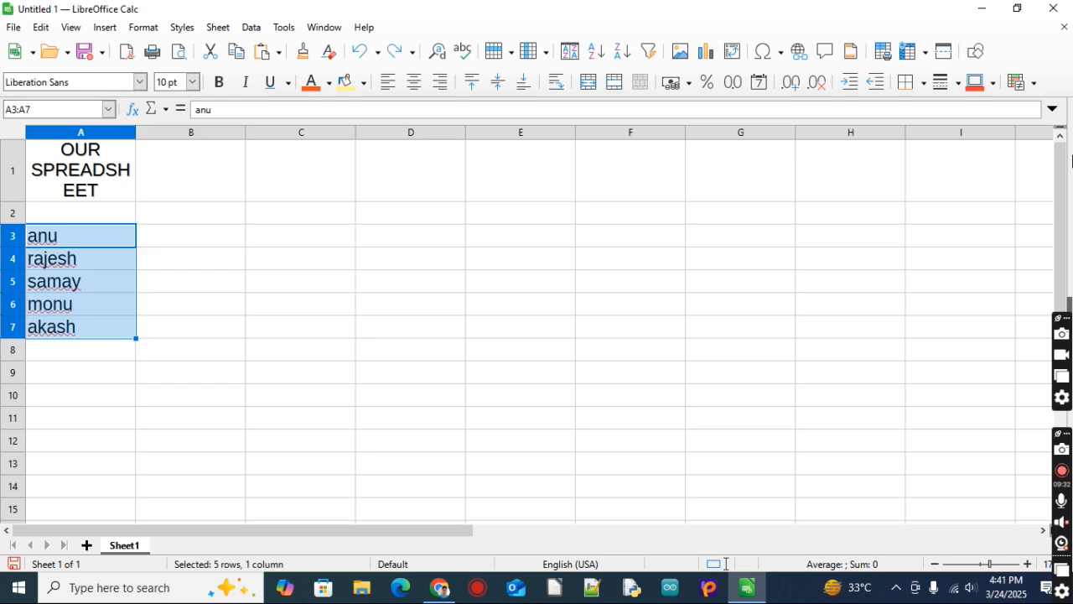
- Enter the heading "upper case" in cell B3 and move it up to cell B2
key("Right")
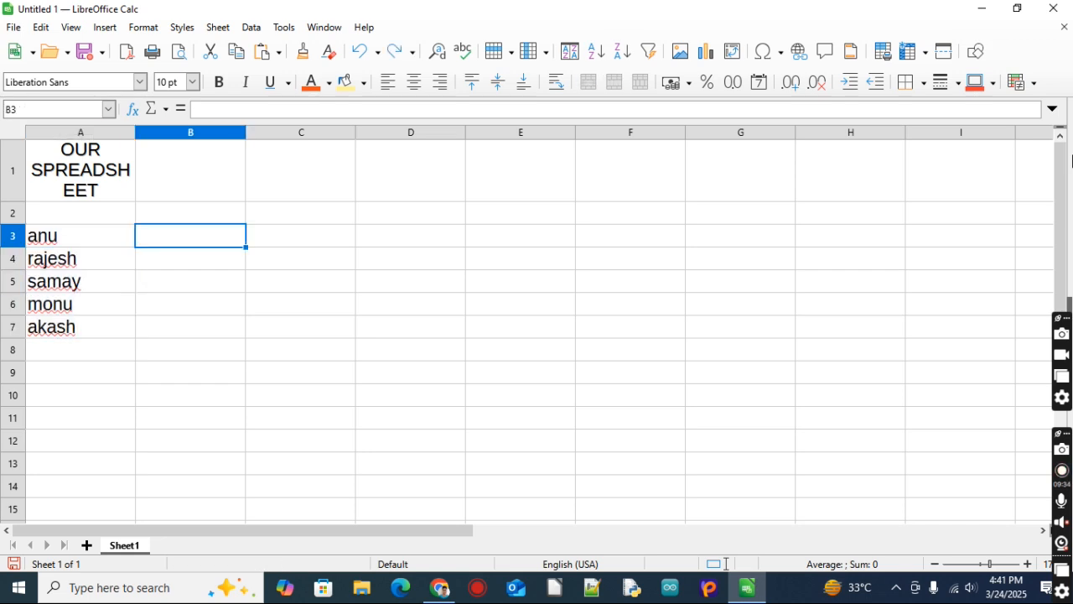
type("upper")
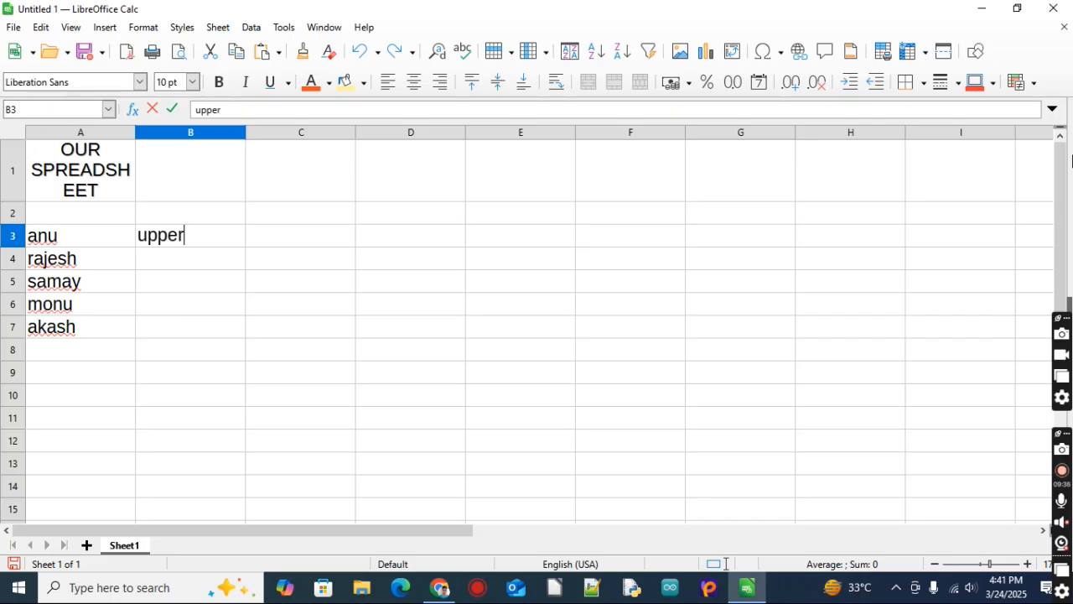
type(" case")
key("Return")
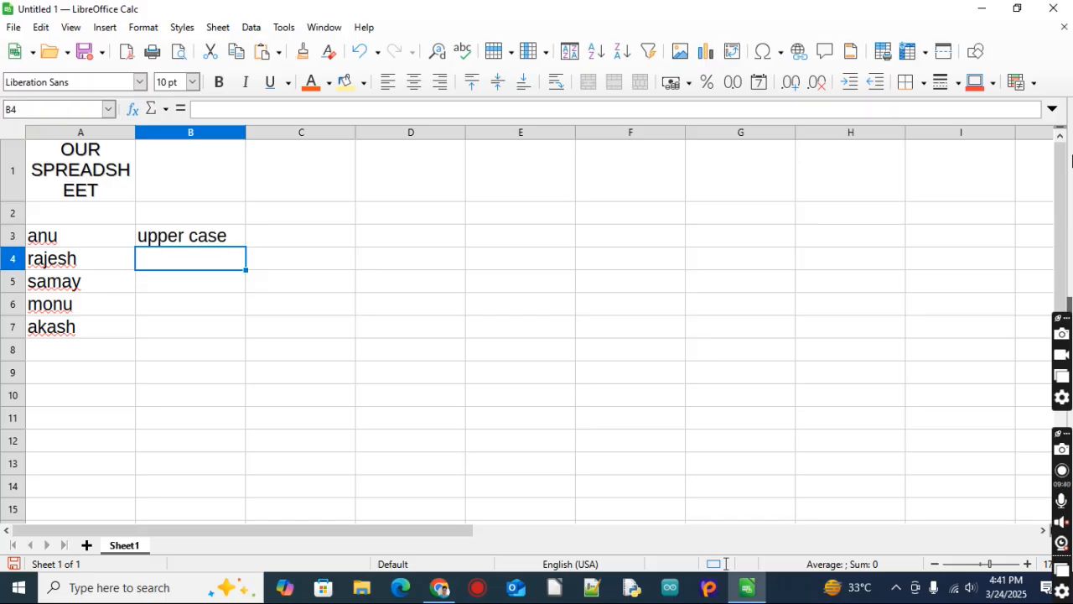
key("Up")
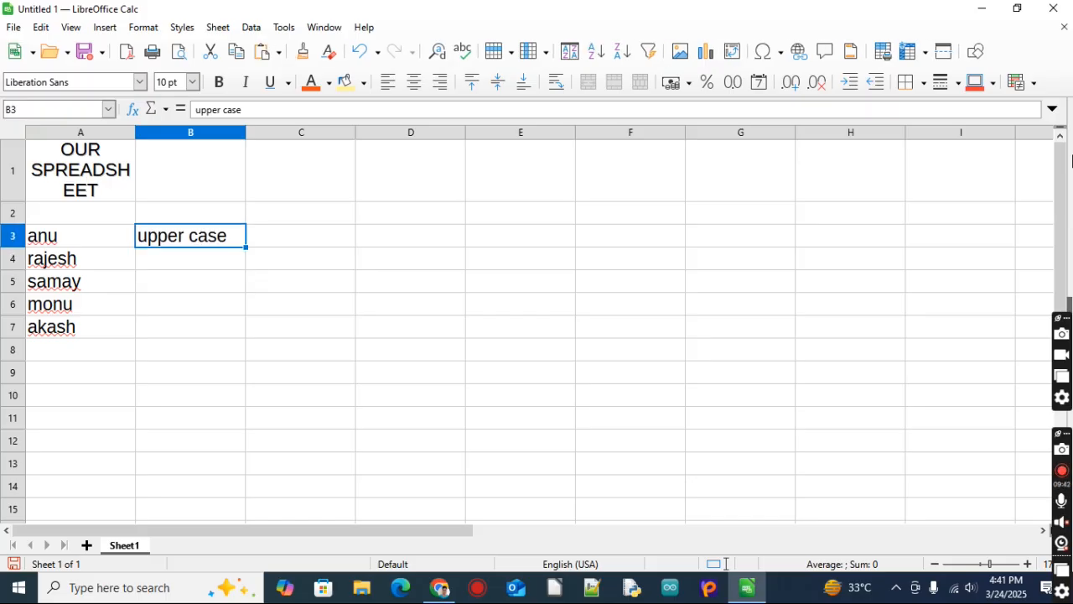
key("ctrl+x")
key("Up")
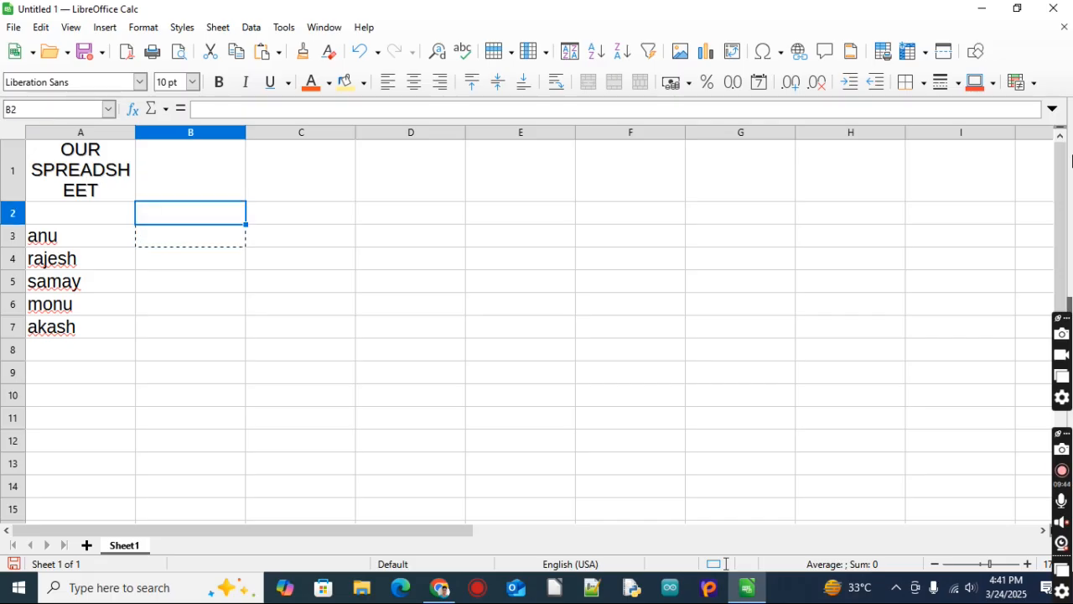
key("ctrl+v")
- Enter the formula =UPPER(A3) in cell B3 and fill it down through B7
key("Down")
type("=")
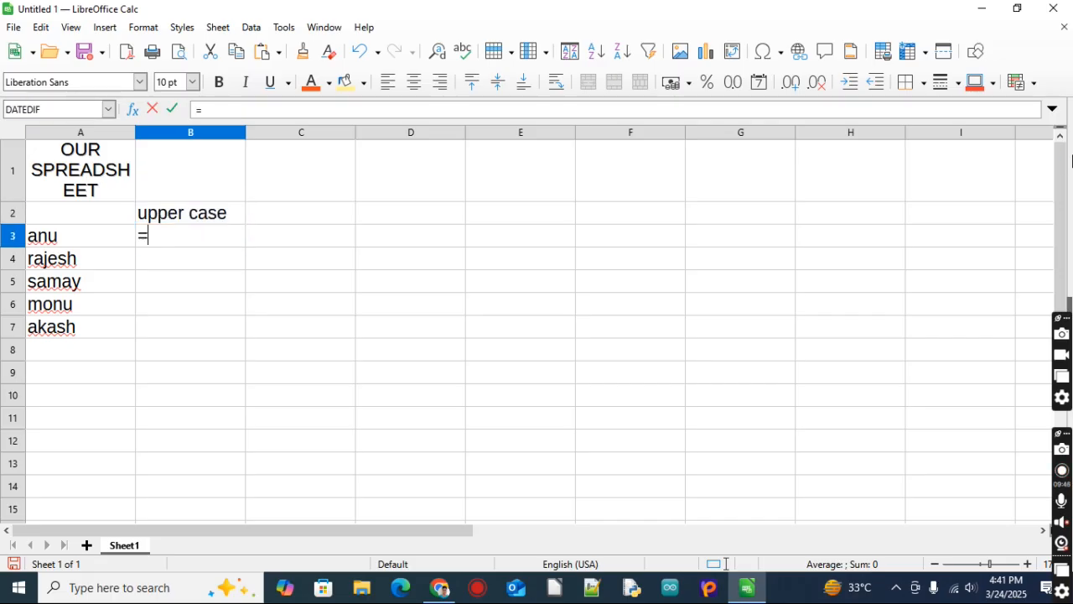
type("upper")
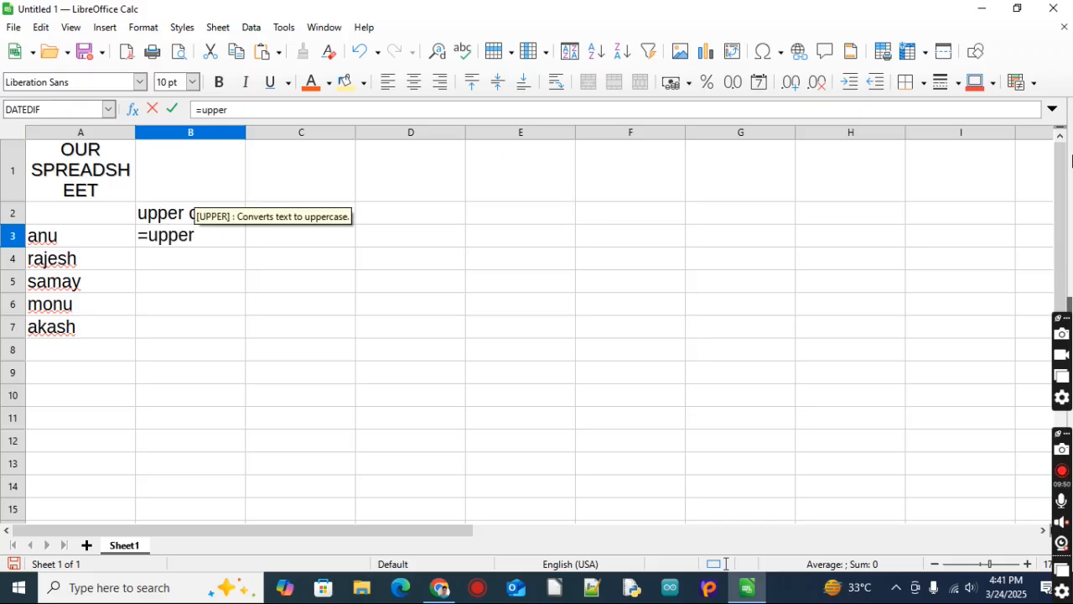
type("(")
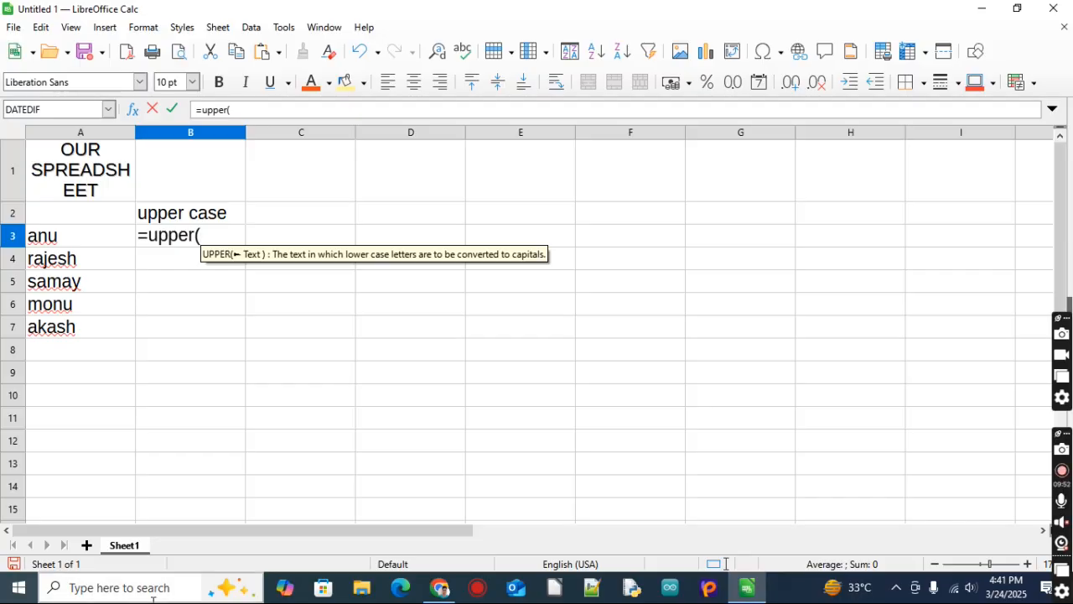
left_click(107, 28)
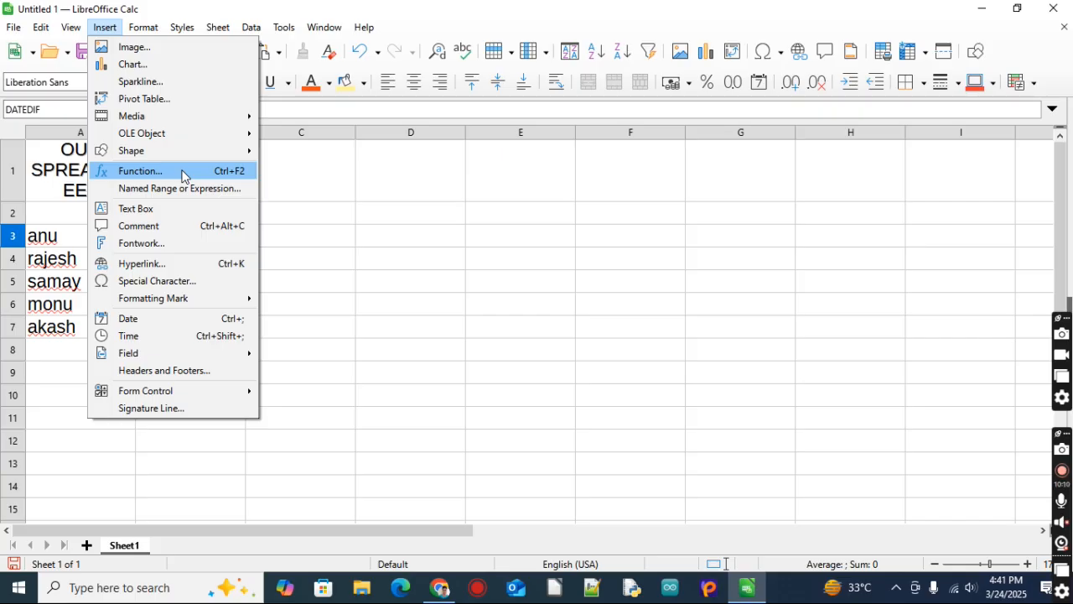
left_click(419, 311)
left_click(86, 241)
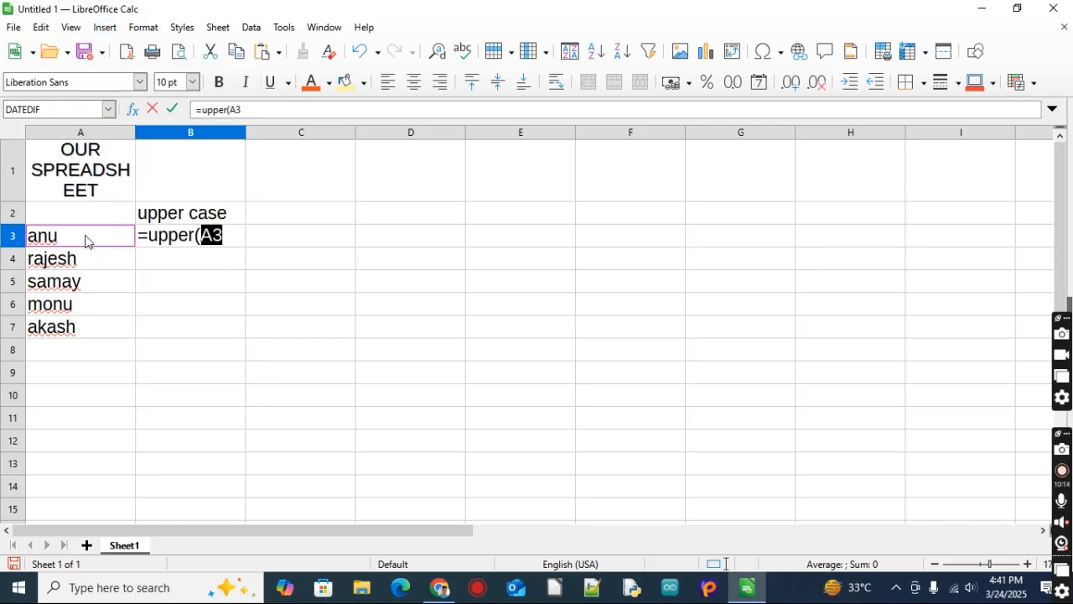
type(")")
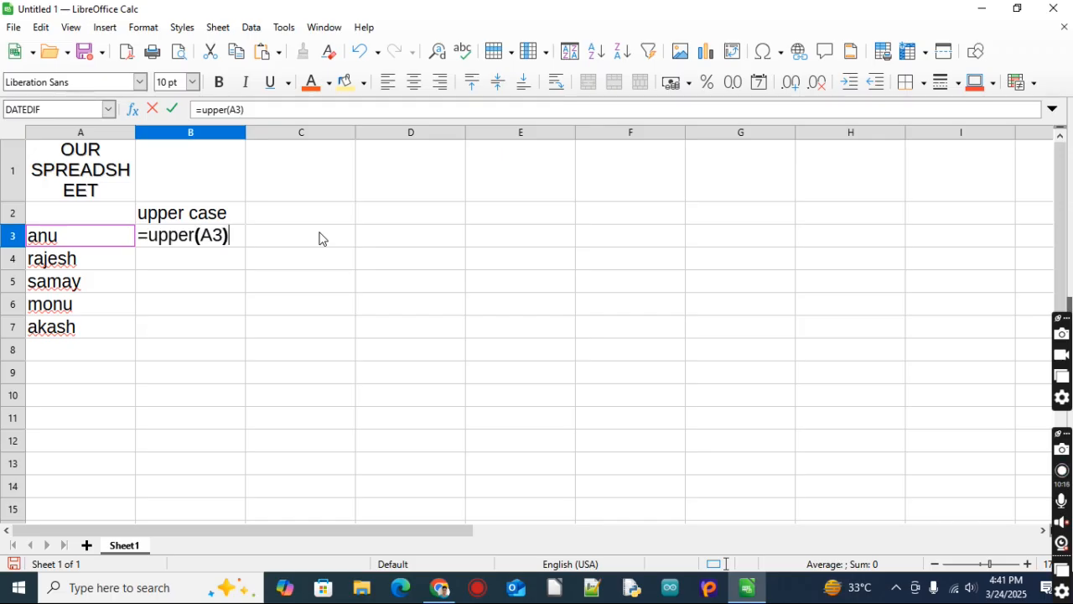
key("Return")
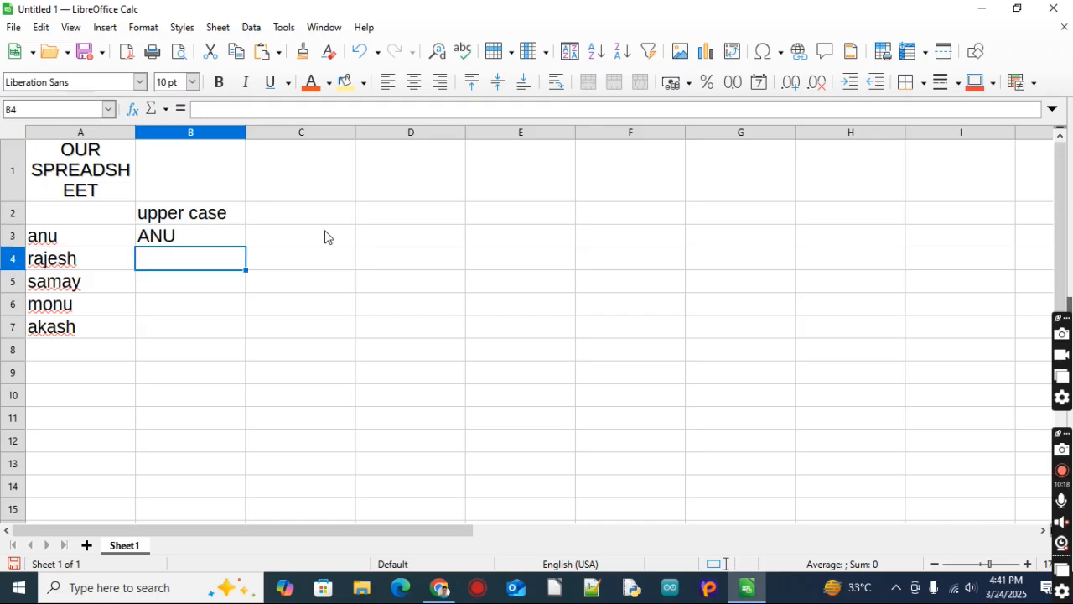
left_click(200, 235)
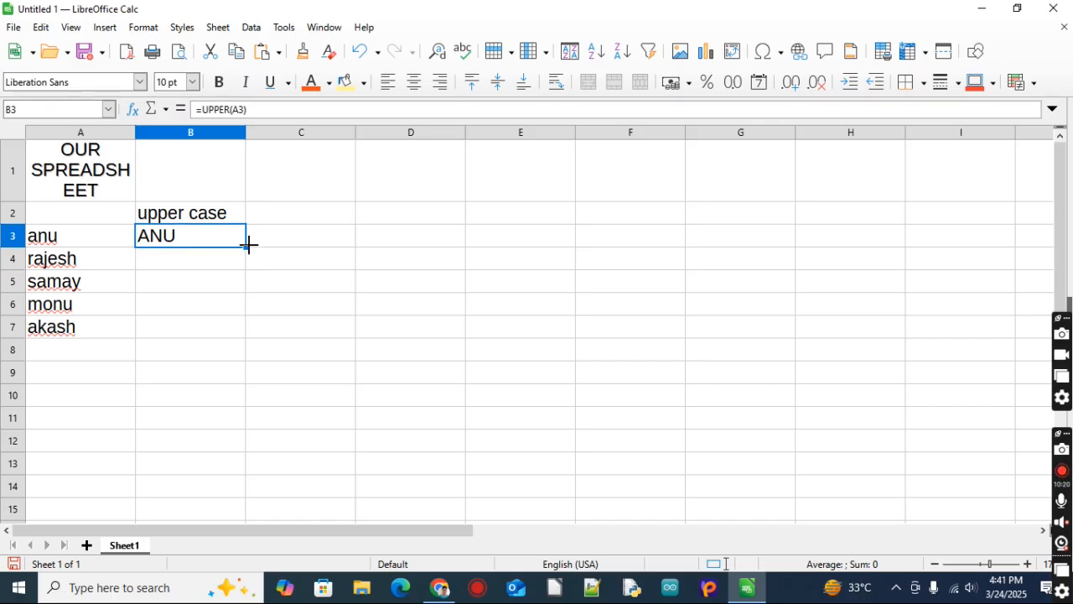
double_click(247, 246)
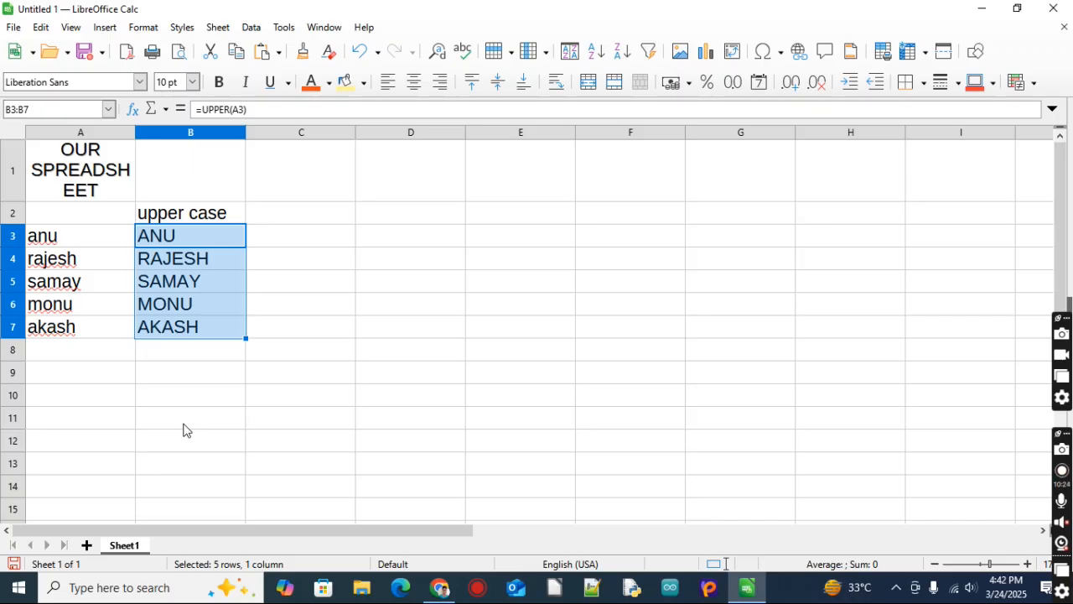
- Enter the heading "lower" in cell C2
left_click(288, 213)
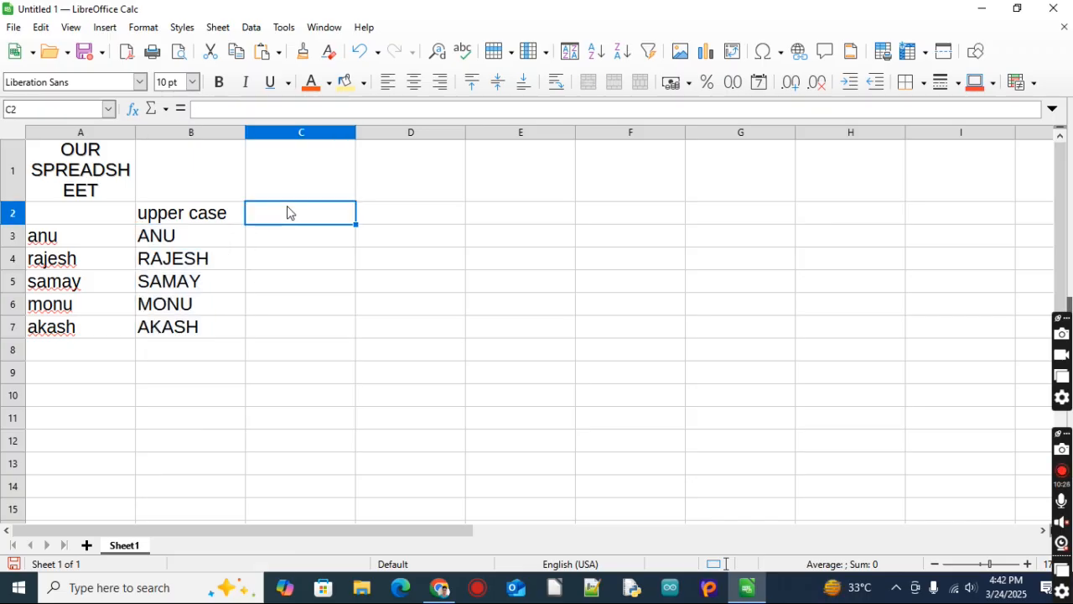
type("lowser")
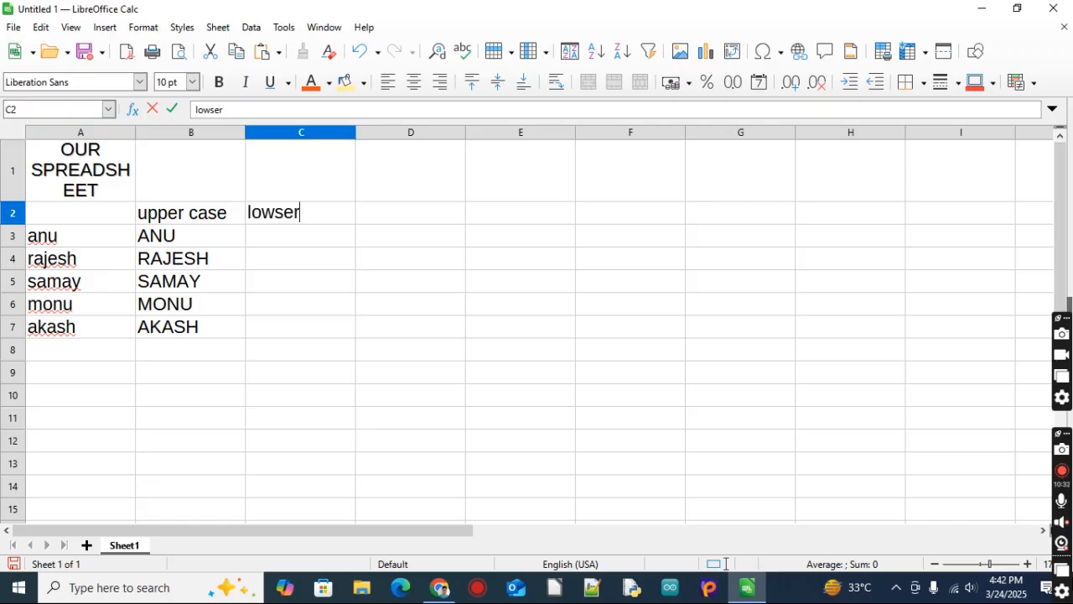
key("BackSpace")
key("BackSpace")
key("BackSpace")
type("er")
key("Return")
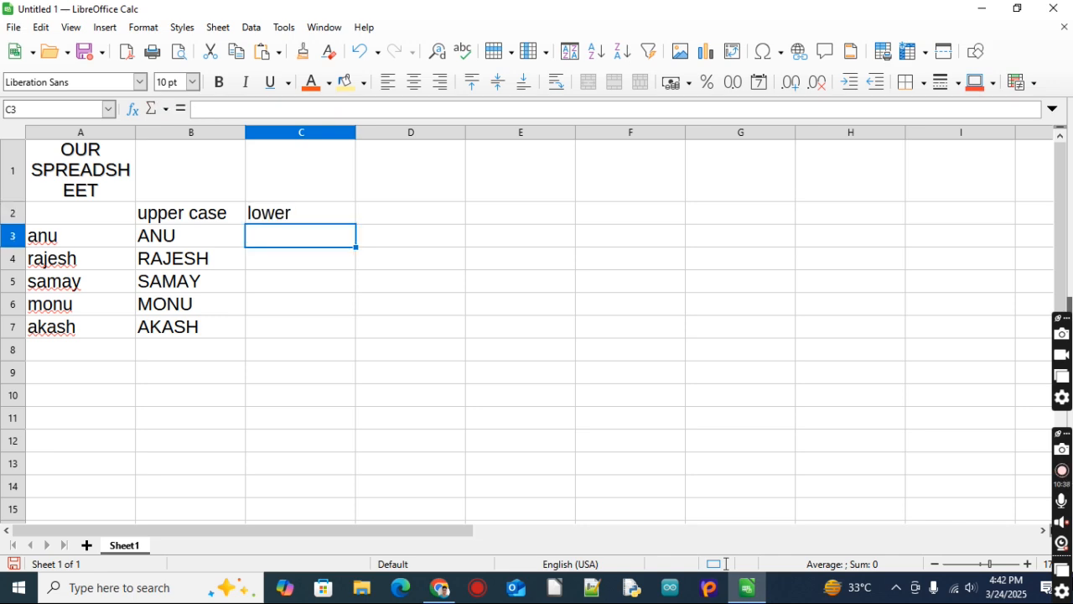
- Enter the formula =LOWER(B3) in cell C3 and fill it down through C7
type("=lower")
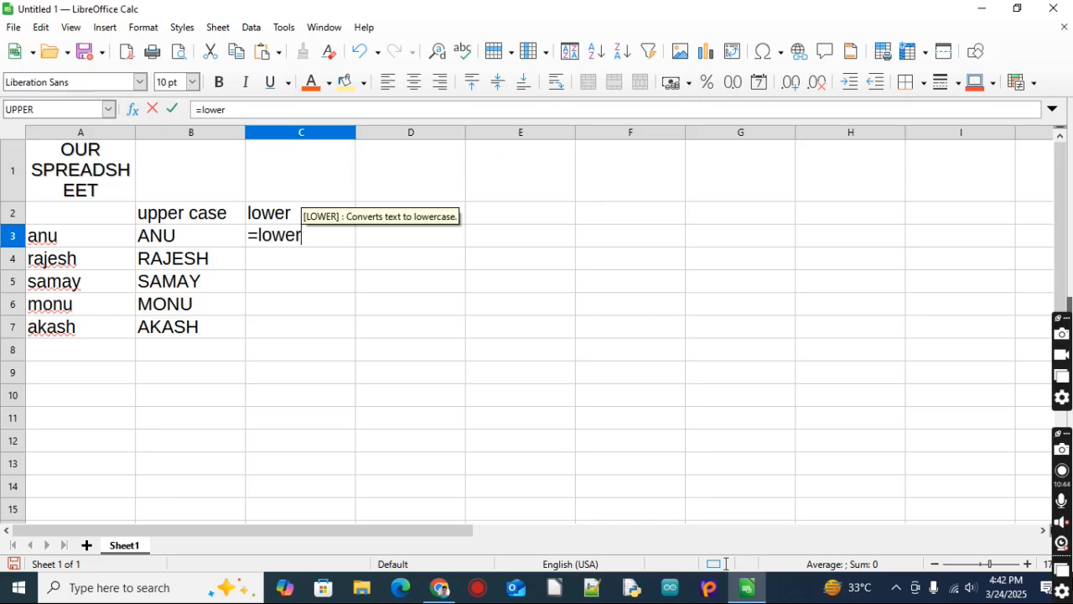
type("(")
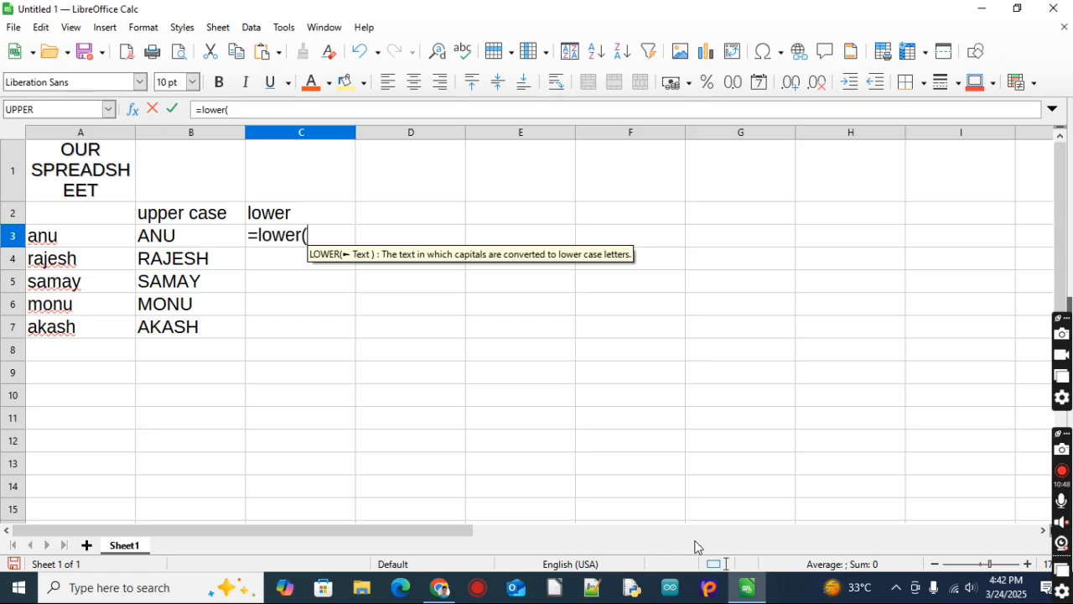
left_click(187, 233)
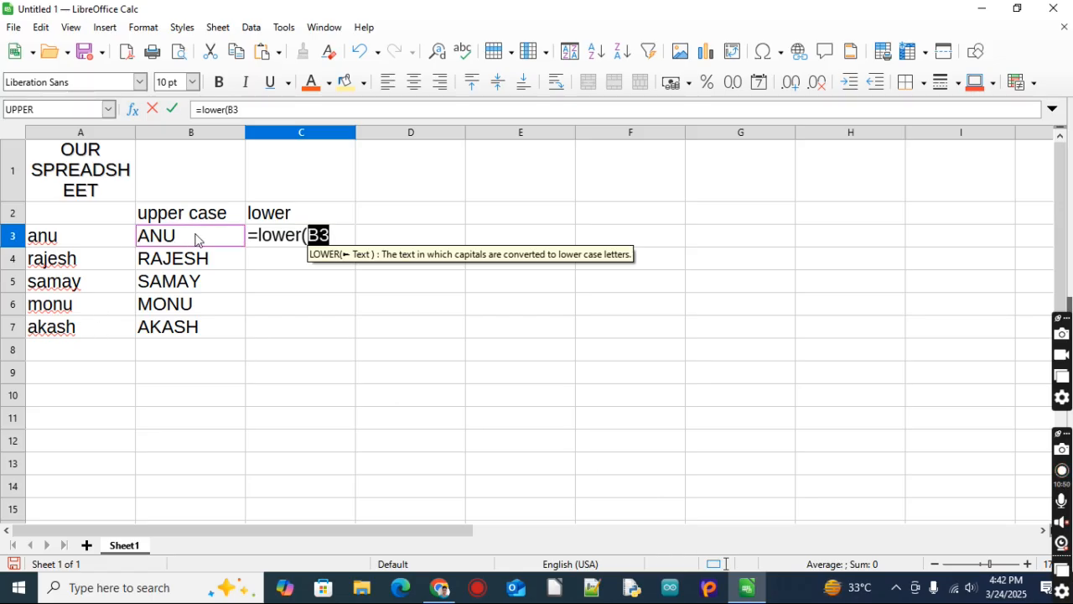
type(")")
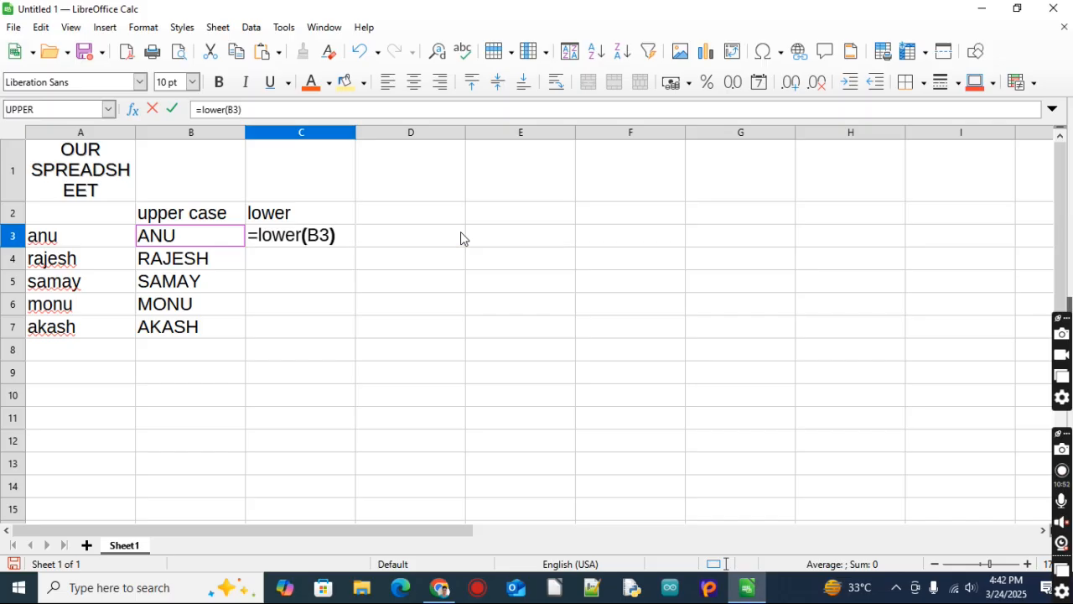
key("Return")
key("Up")
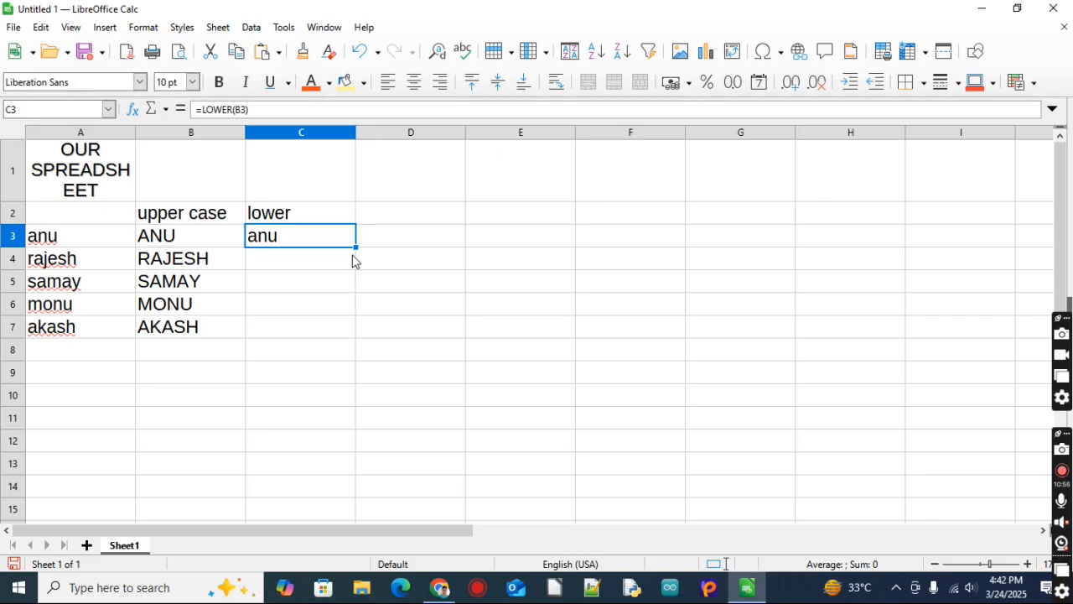
left_click_drag(354, 243, 354, 331)
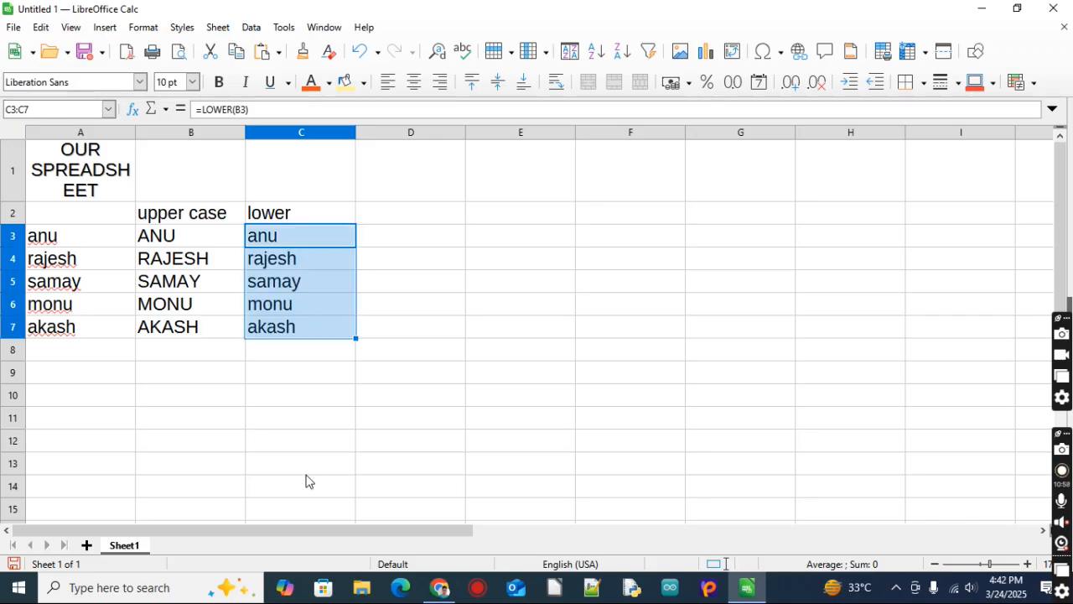
left_click(168, 421)
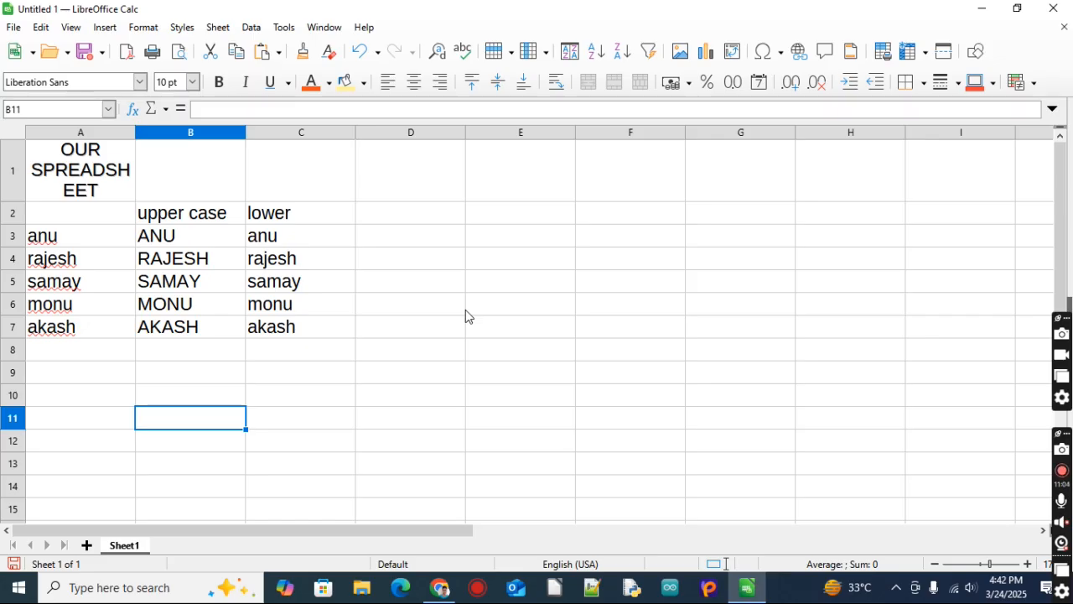
- Review the available text formatting and text alignment options, and examine how the names in A3:C7 are aligned
left_click(134, 30)
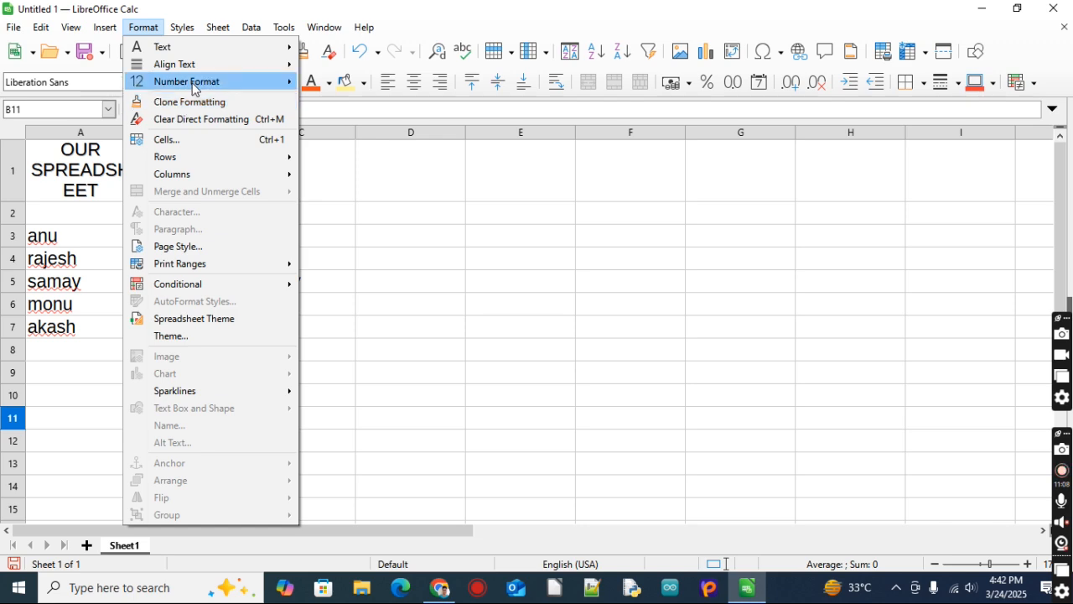
mouse_move(225, 47)
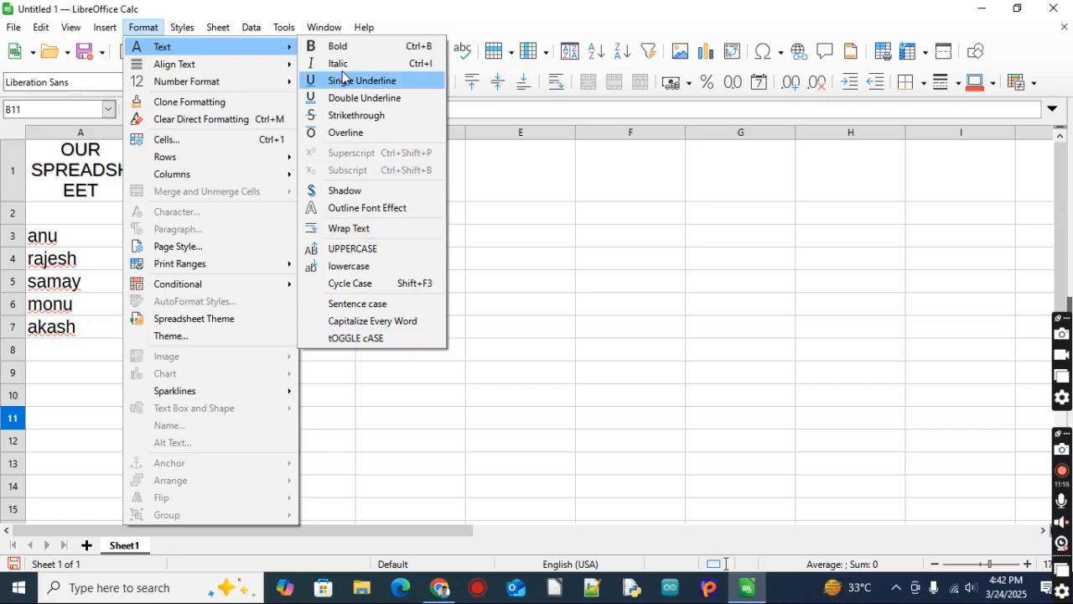
mouse_move(199, 72)
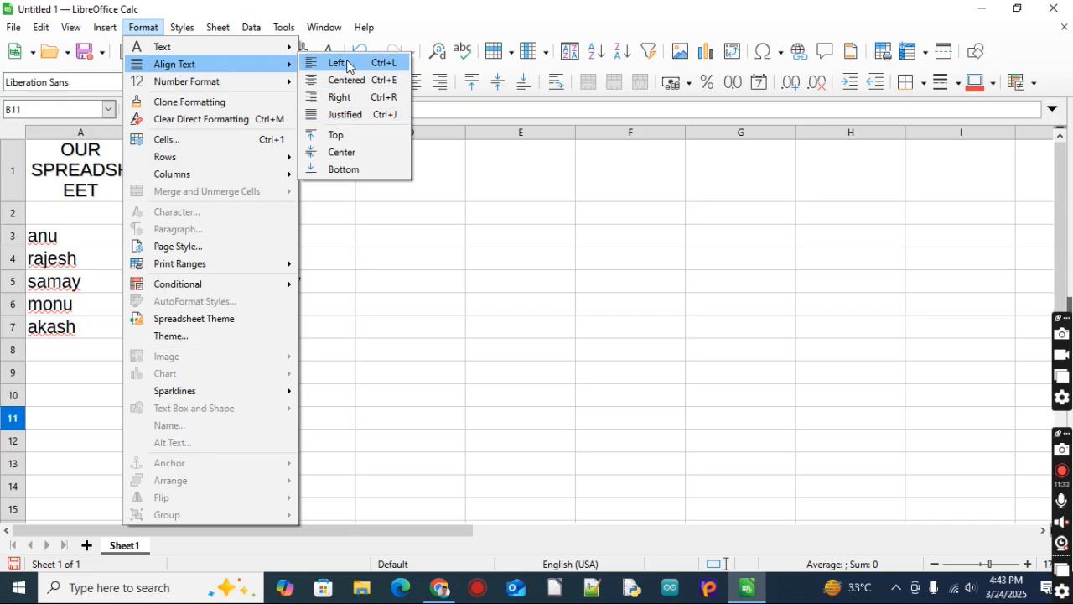
left_click(373, 258)
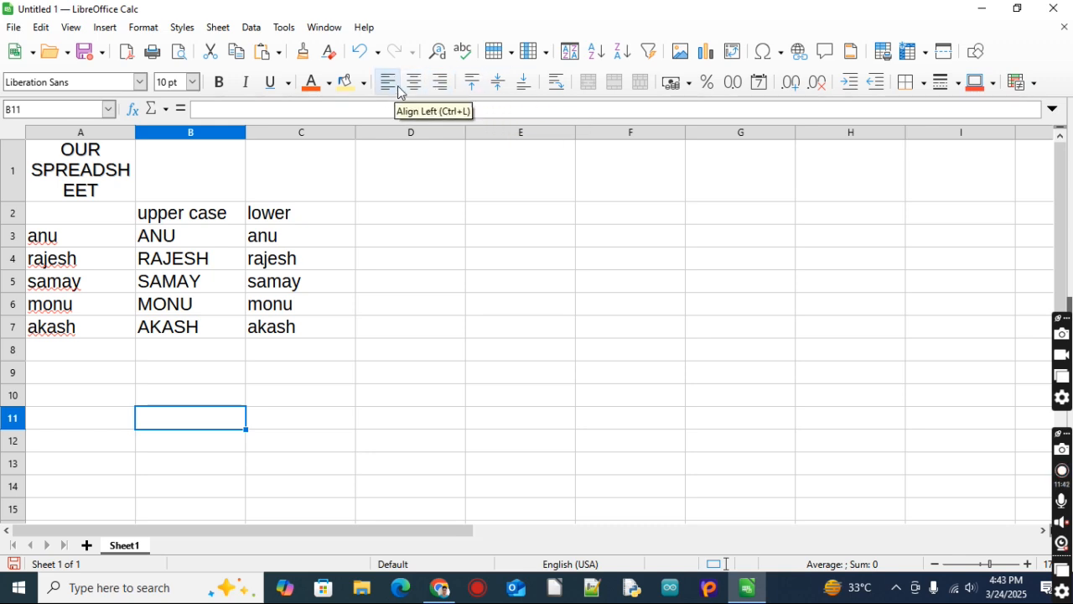
left_click(391, 199)
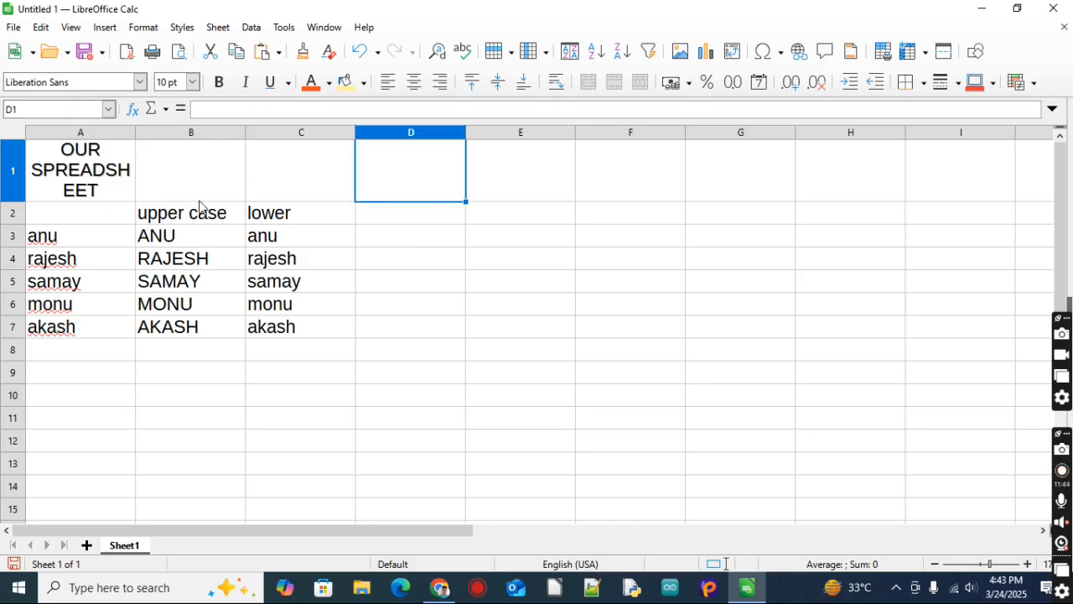
left_click(103, 243)
left_click_drag(103, 243, 324, 340)
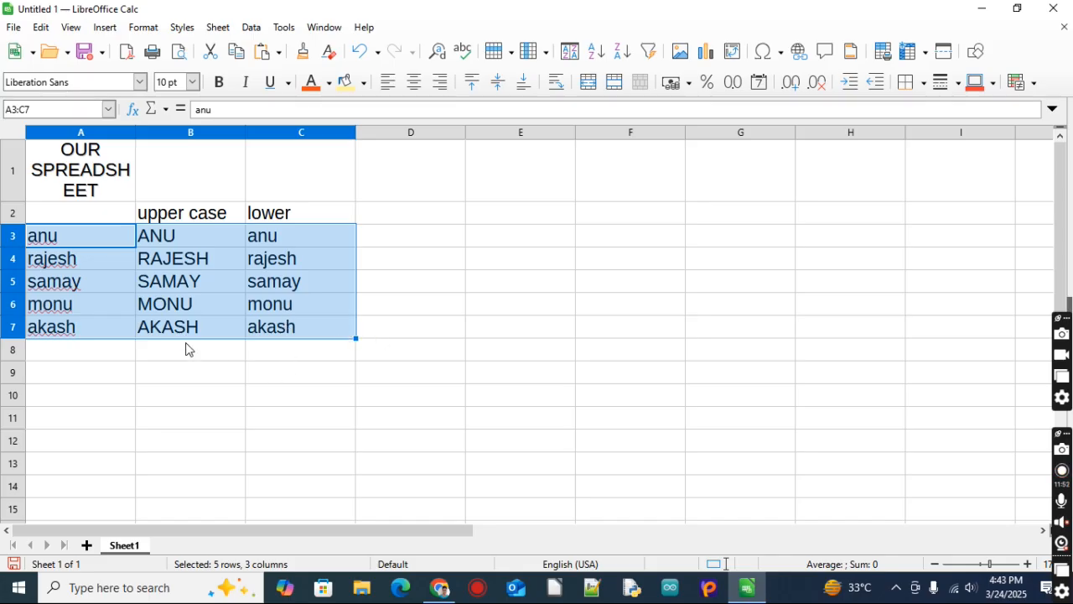
- Enter the numbers 100 in cell D3 and 200 in cell D4
left_click(432, 238)
type("100")
key("Return")
type("200")
key("Return")
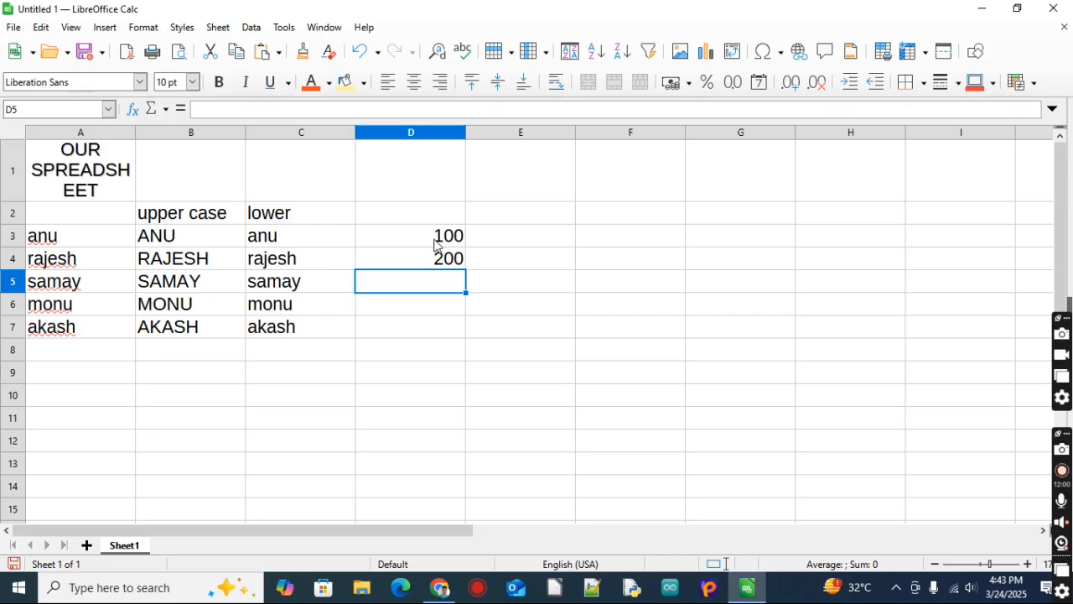
left_click(424, 361)
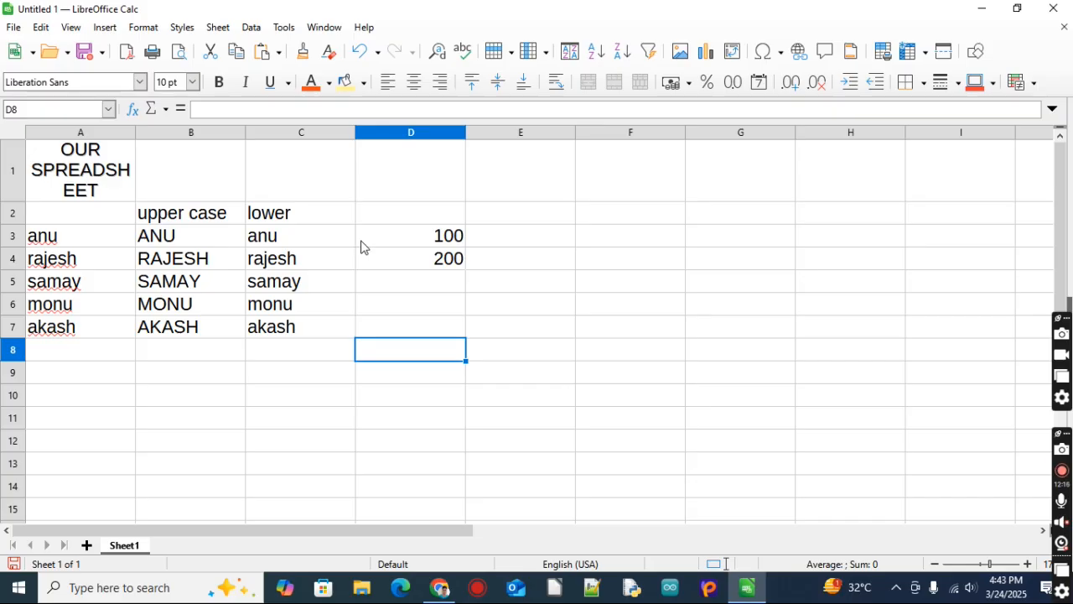
- Right-align the empty cell F3 and enter the sample text "fkgjkfdlg" in it
left_click(617, 239)
left_click(615, 259)
mouse_move(615, 243)
left_mouse_down()
mouse_move(618, 310)
mouse_move(616, 241)
left_mouse_up()
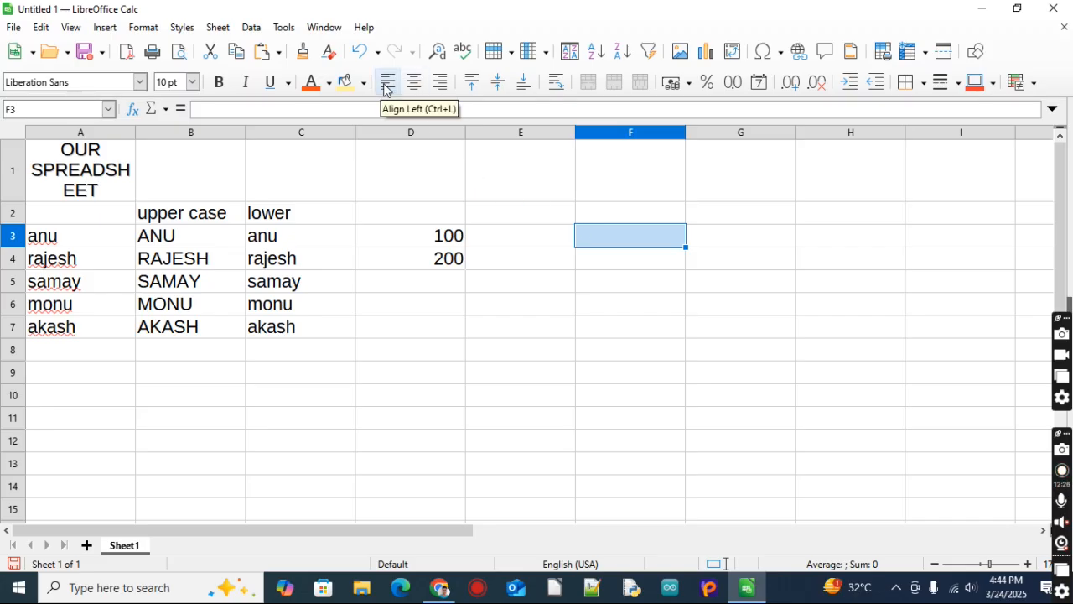
left_click(439, 82)
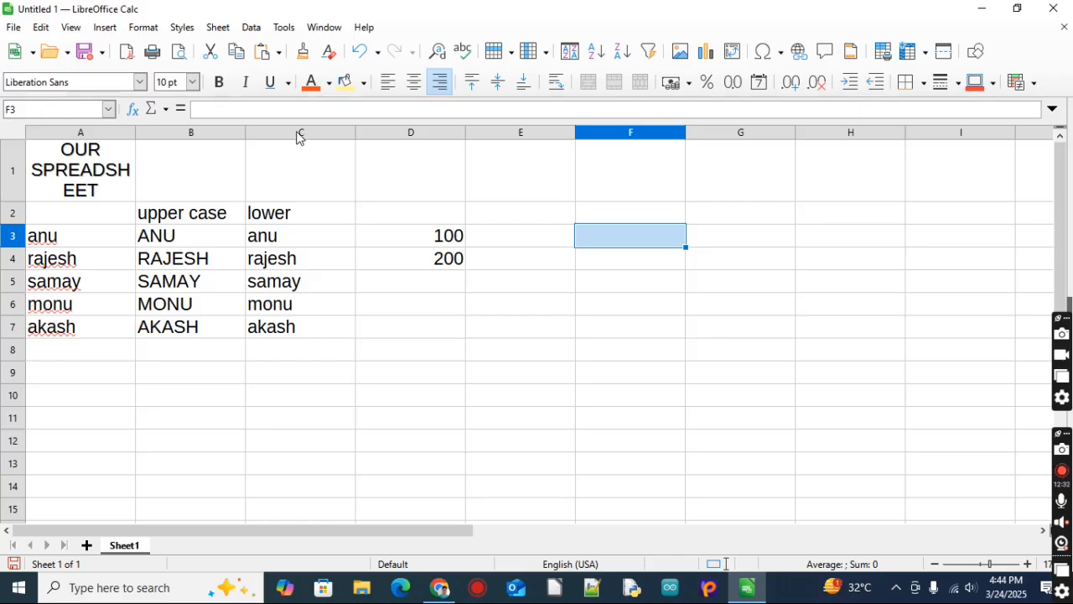
left_click(300, 105)
type("fkgjkfdlg")
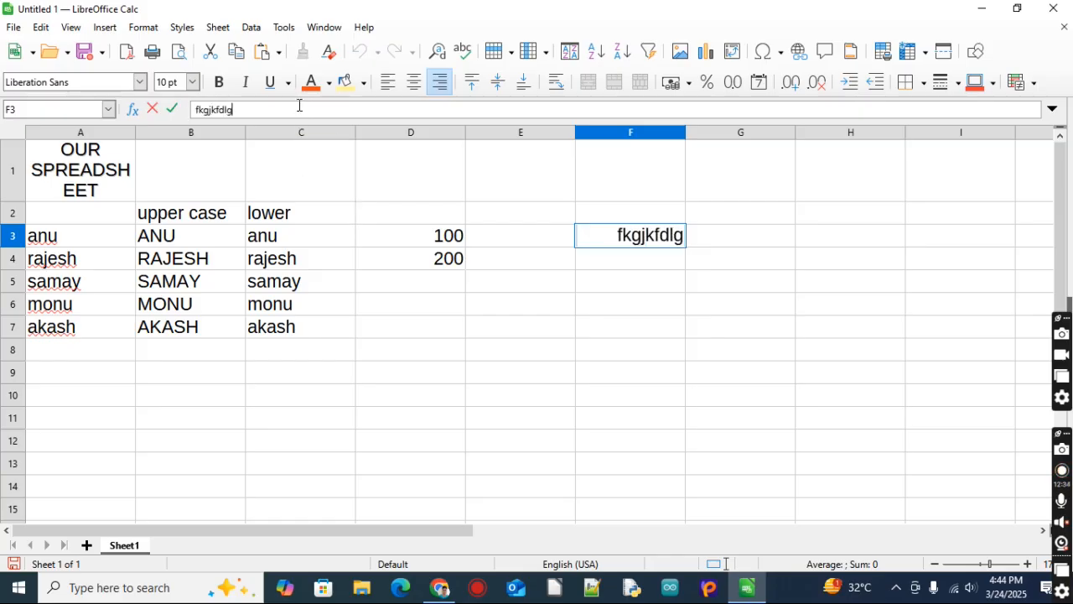
key("Return")
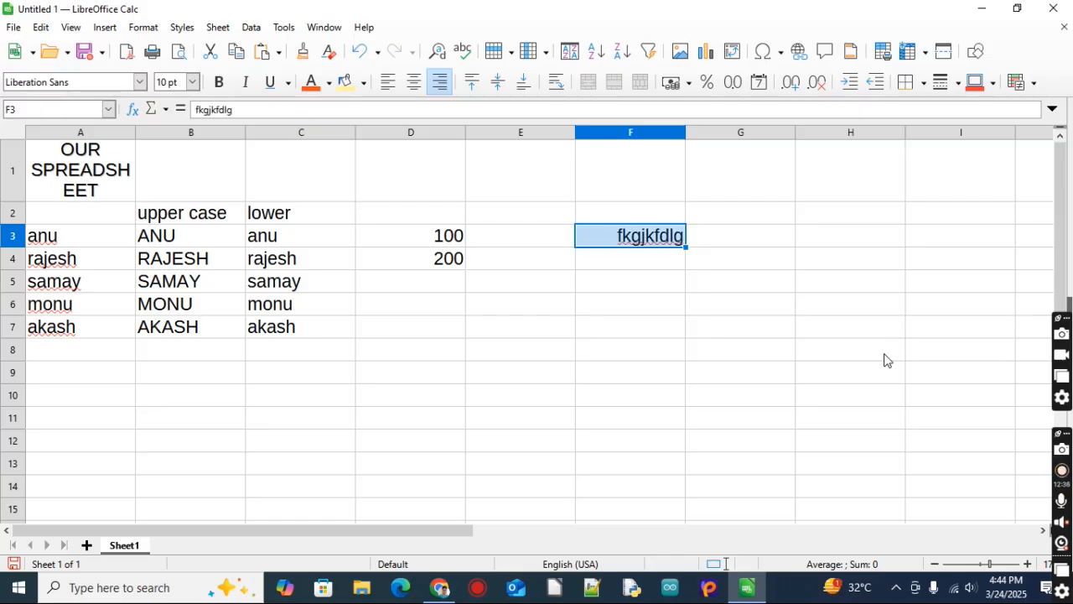
left_click(713, 365)
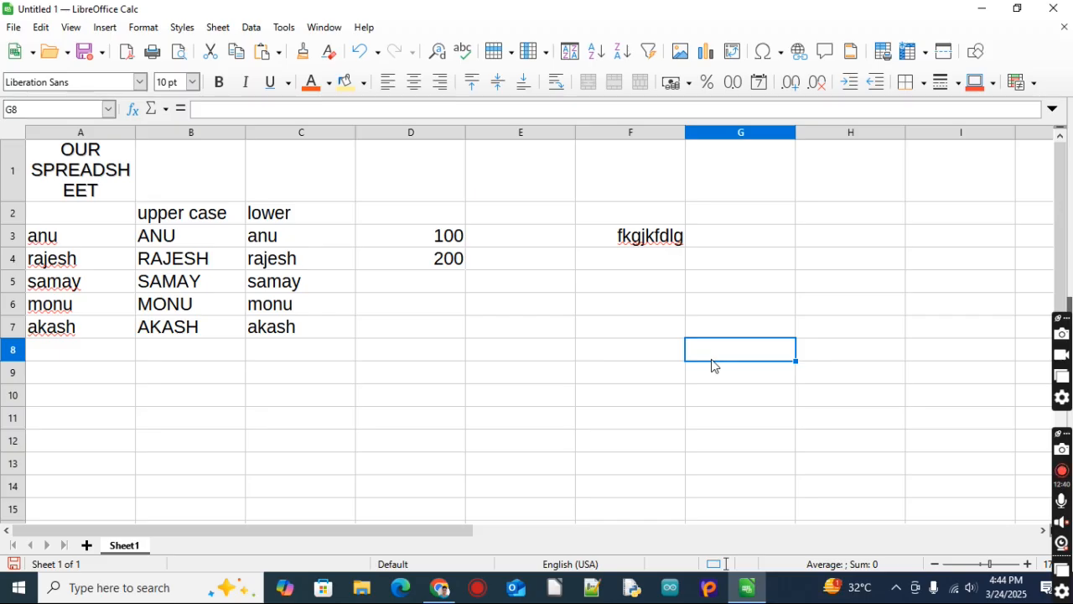
- Enter the sample text "gfhgf" in cell F6 with the default alignment for comparison
left_click(595, 306)
type("gfhgf")
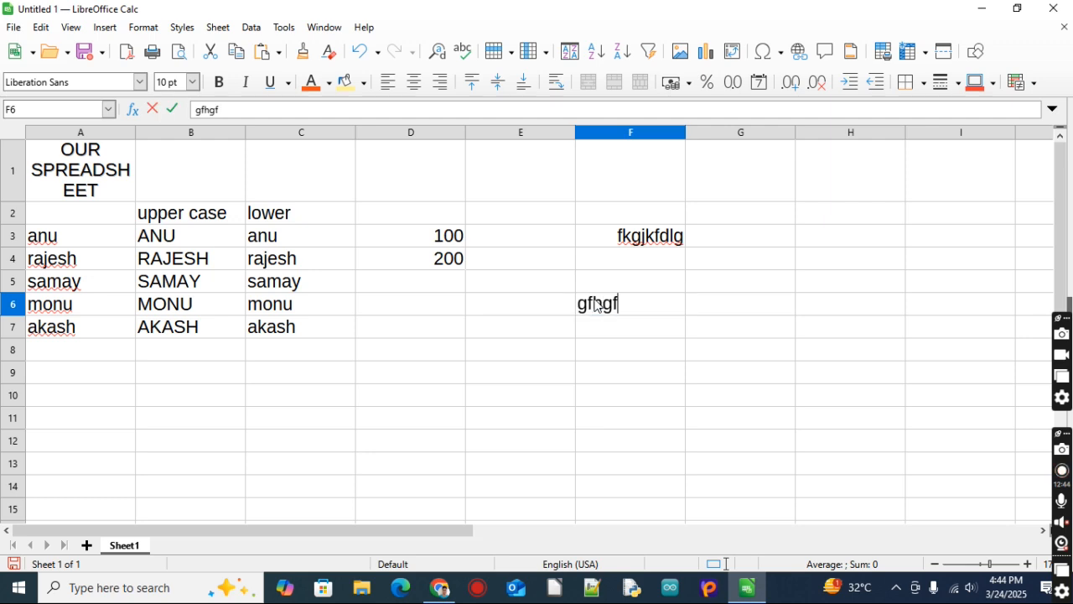
key("Return")
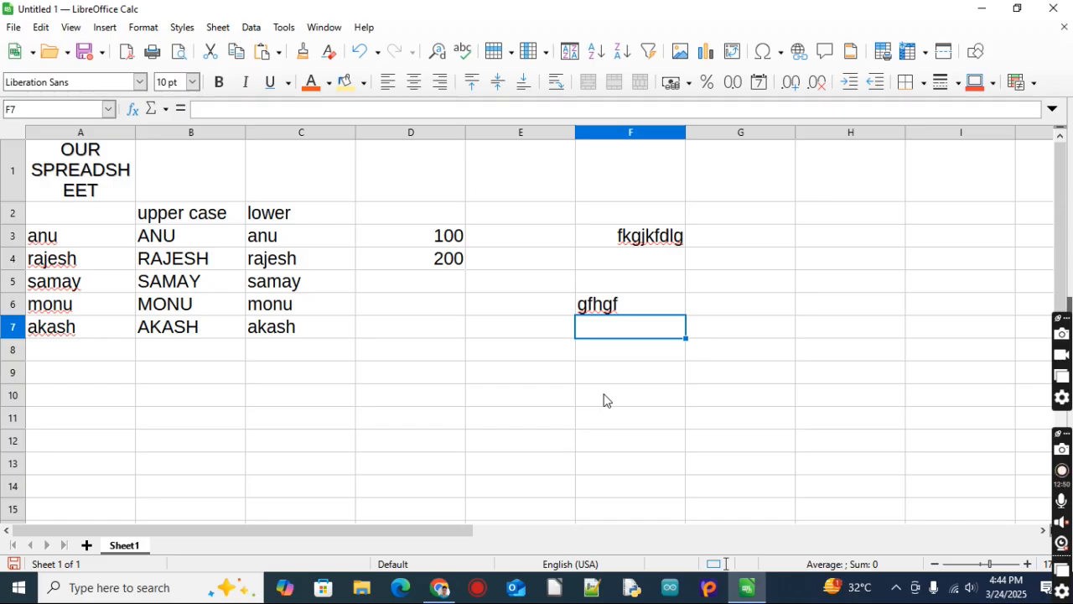
- Left-align the numbers in D3:D4, switch them to centred alignment, and leave both cells selected
left_click_drag(402, 243, 401, 261)
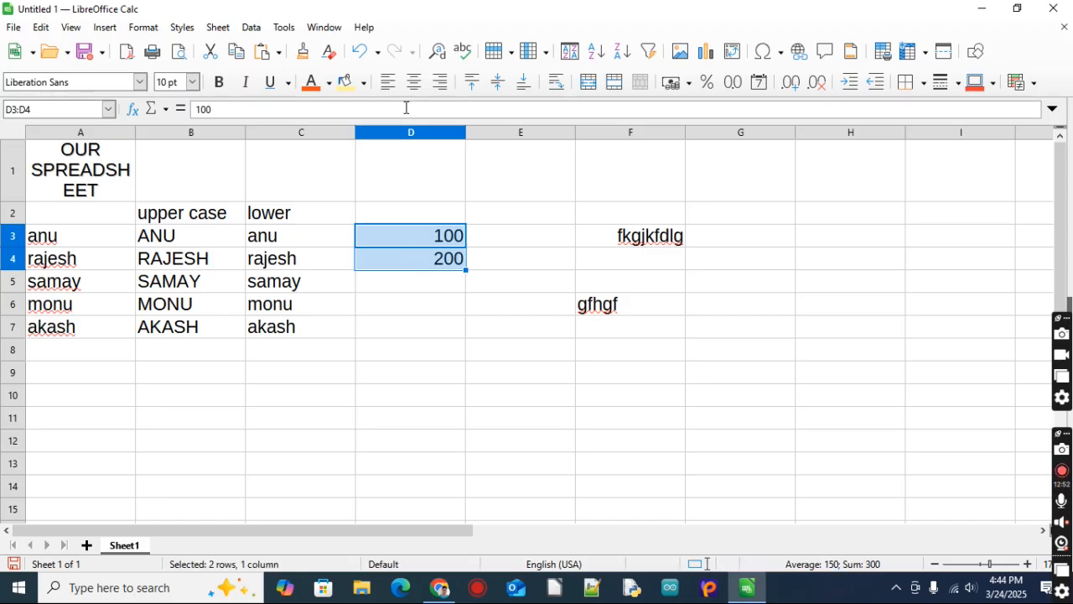
left_click(387, 81)
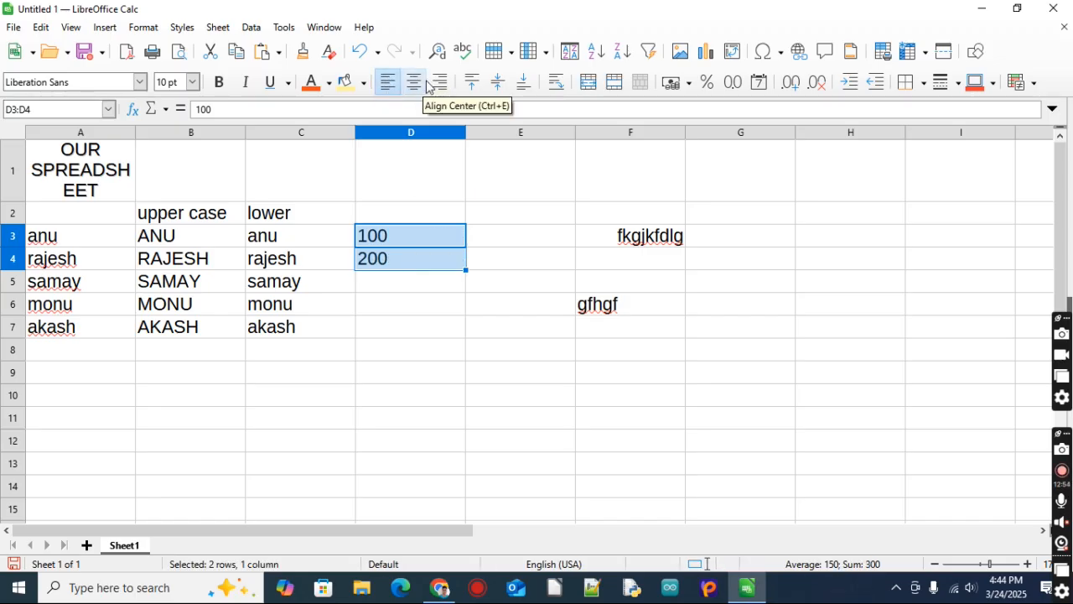
left_click(416, 83)
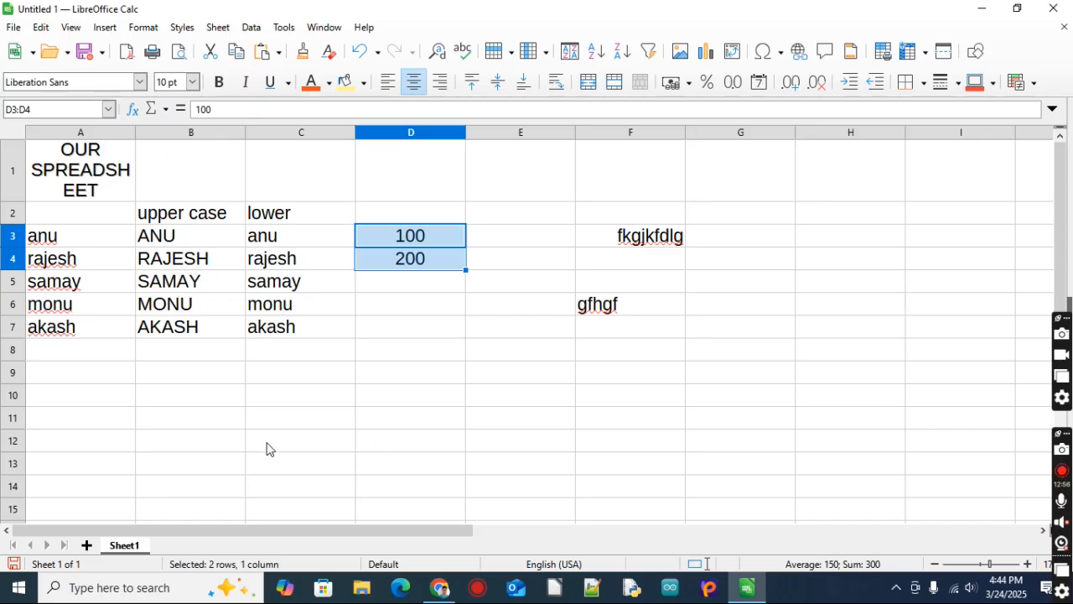
left_click(225, 419)
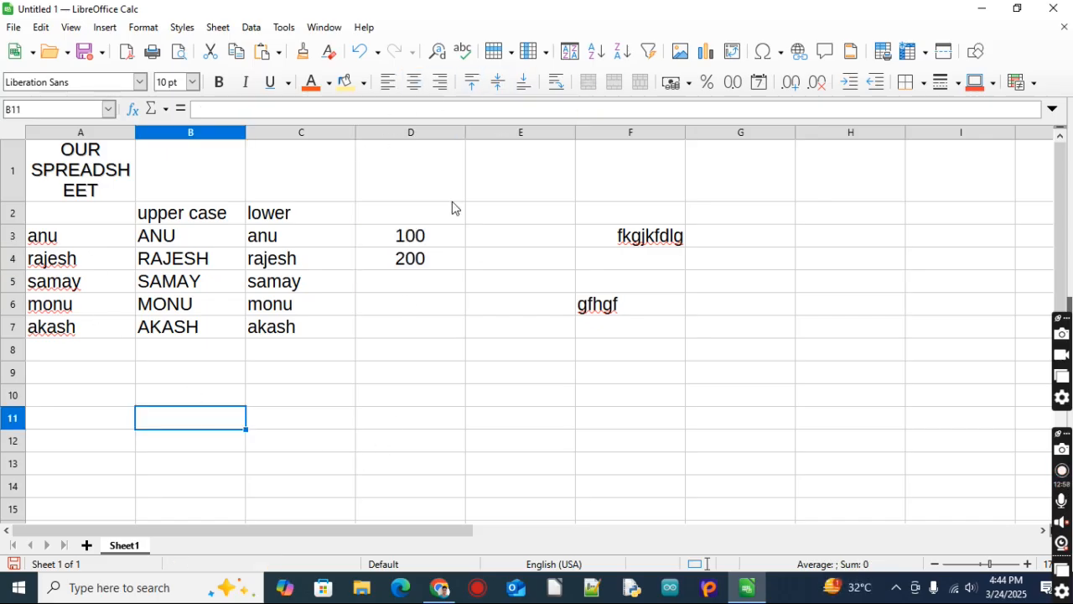
left_click_drag(95, 235, 380, 261)
left_click(380, 236)
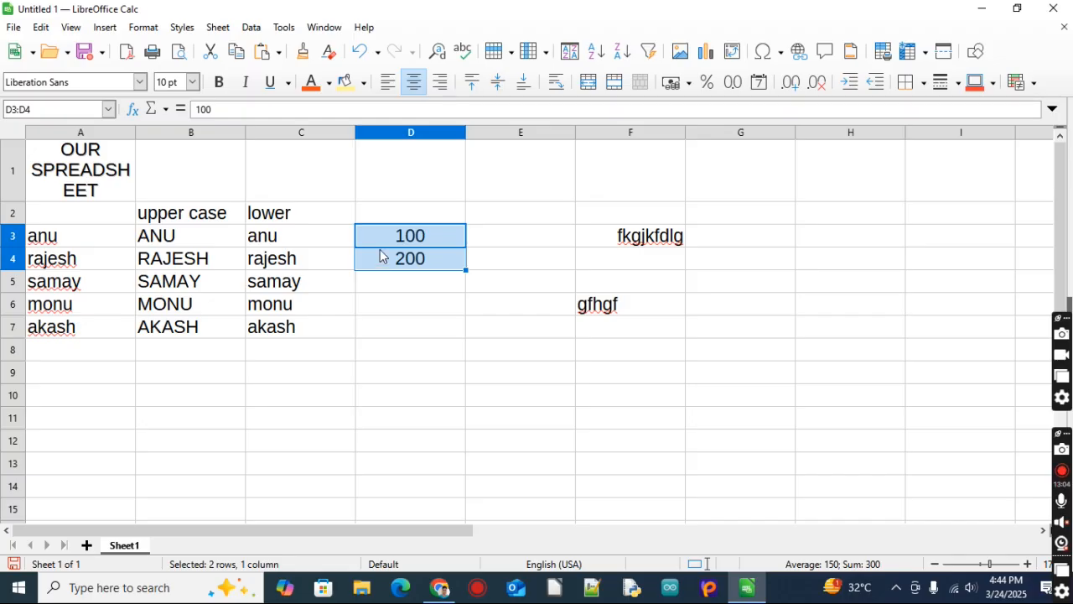
left_click(219, 28)
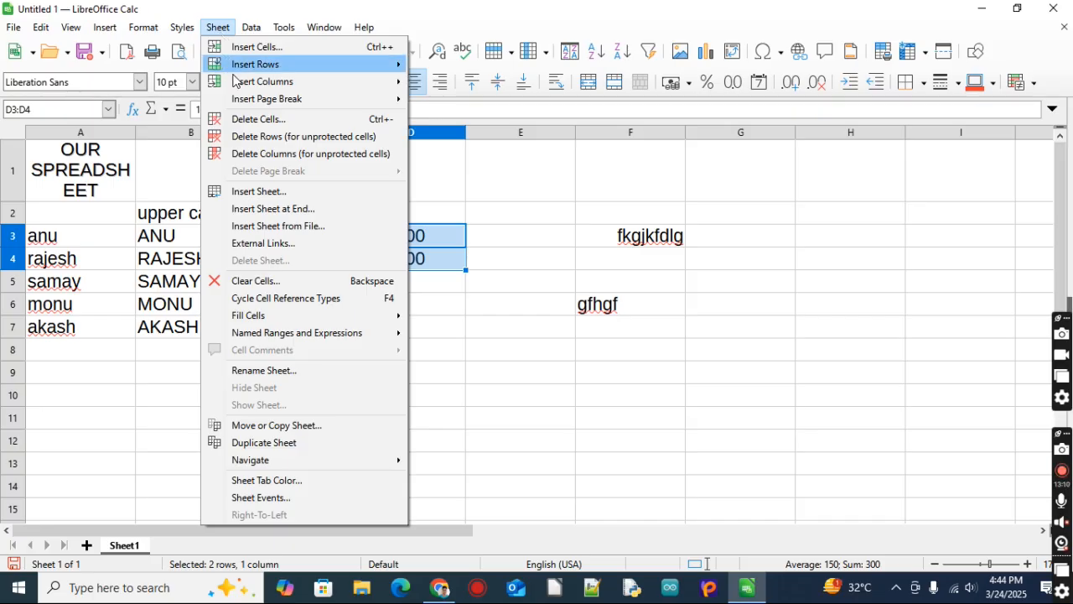
mouse_move(257, 85)
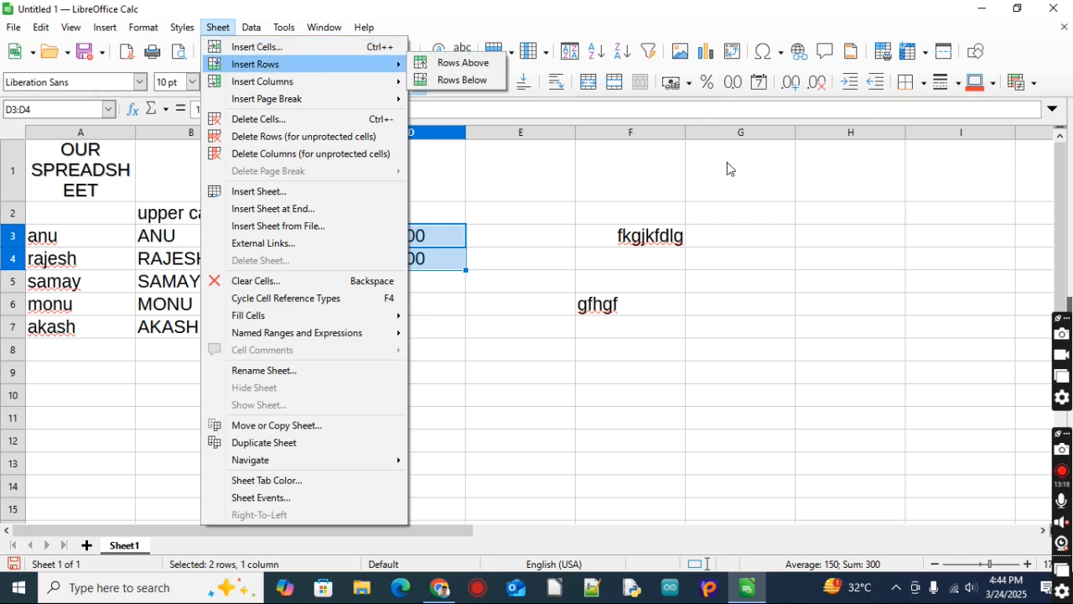
left_click(527, 189)
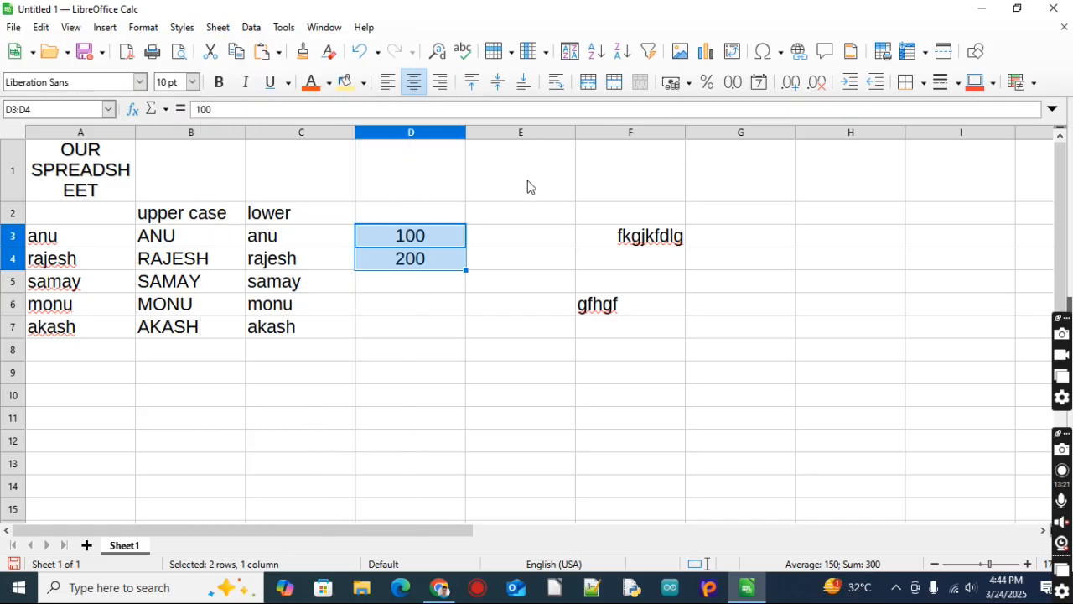
- Set the height of rows 3 and 4 to 1 inch
left_click(512, 53)
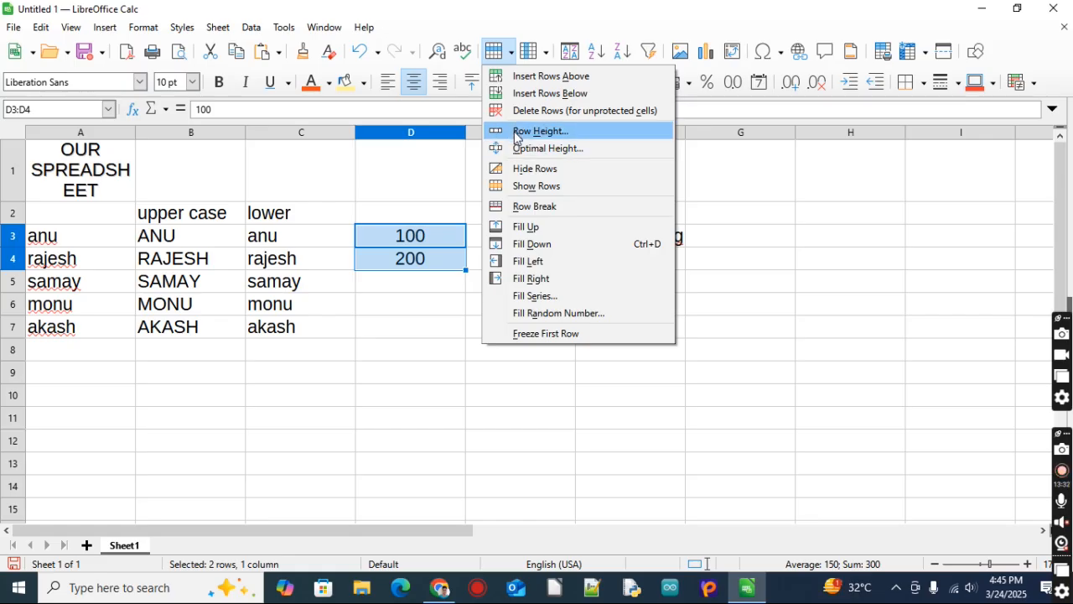
left_click(566, 134)
left_click_drag(513, 238, 604, 119)
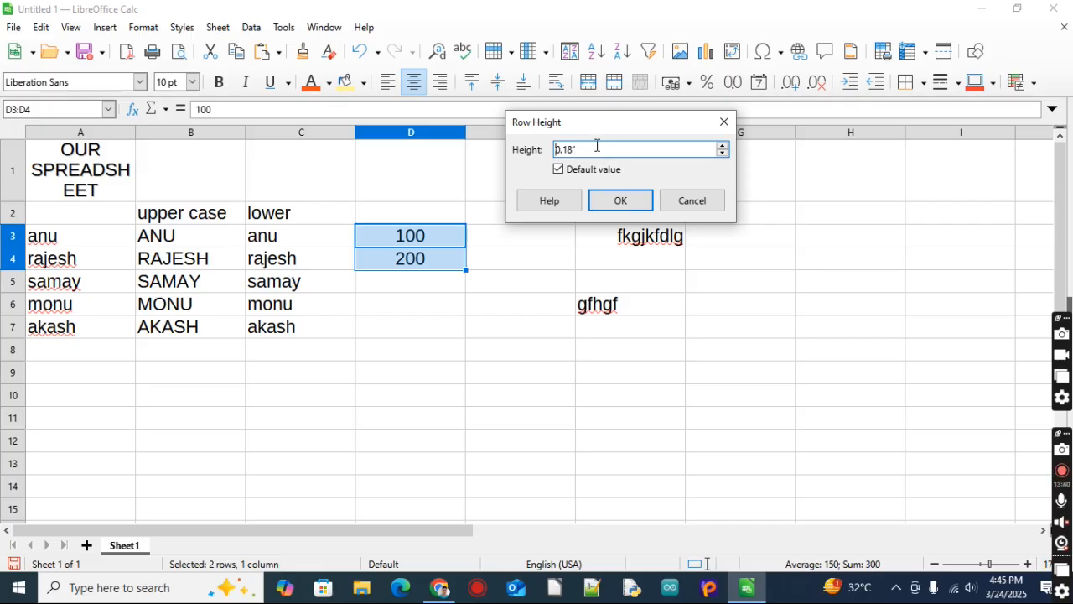
left_click_drag(592, 146, 528, 149)
type("1")
left_click(625, 203)
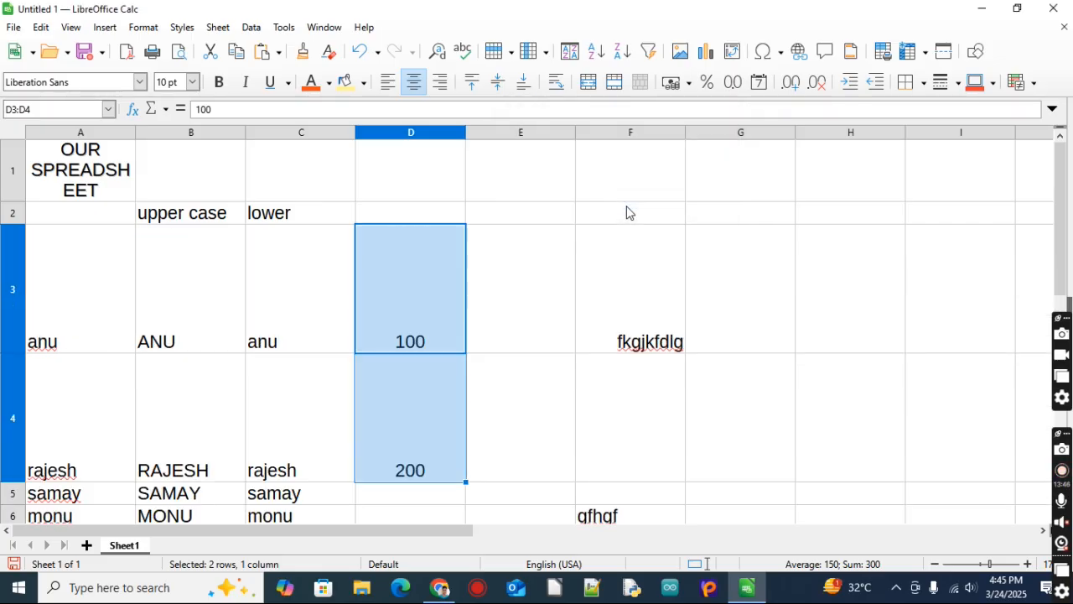
- Centre the numbers in D3:D4 vertically within their cells
scroll(587, 341, "down", 2)
scroll(548, 280, "up", 2)
left_click(933, 564)
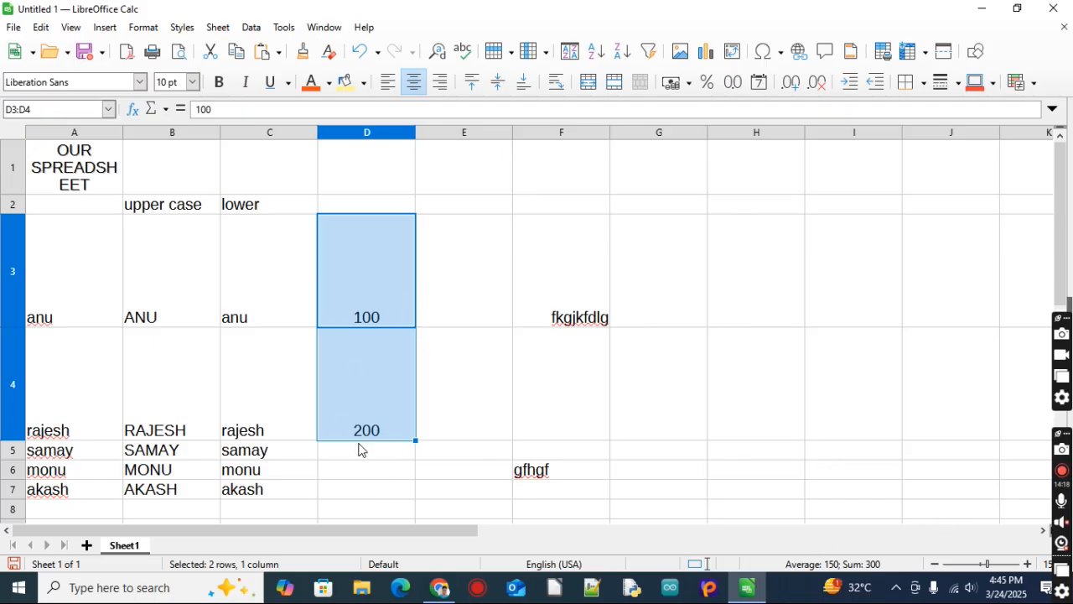
left_click(632, 398)
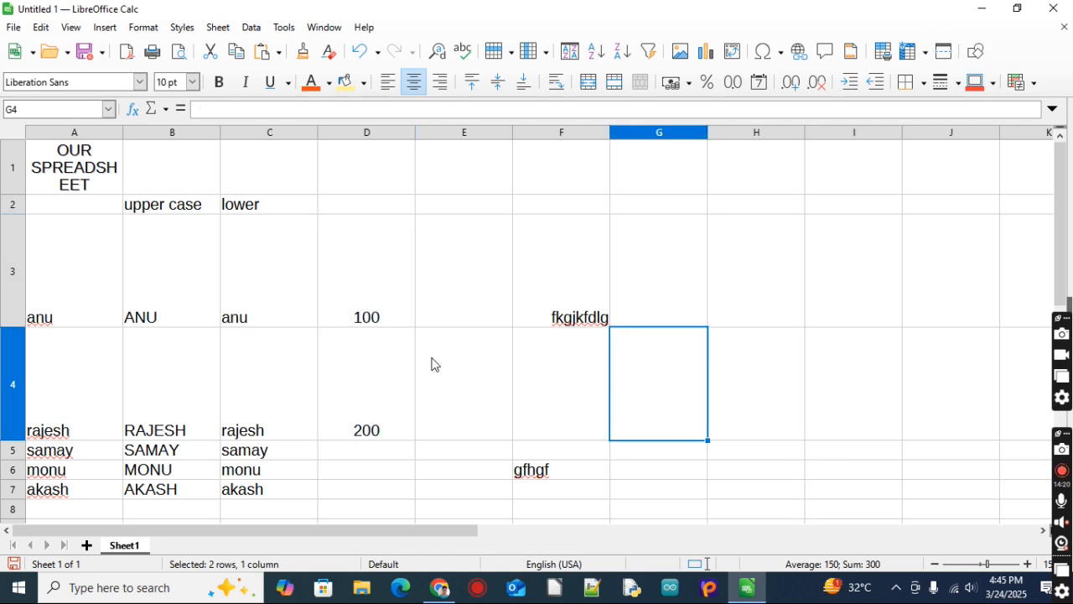
left_click_drag(358, 302, 359, 410)
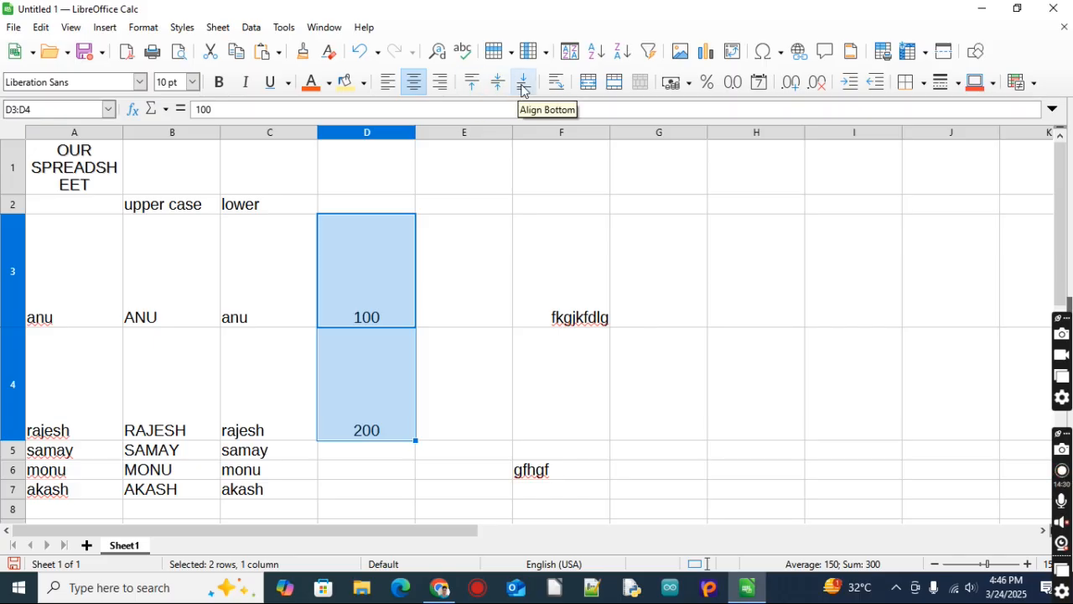
left_click(523, 276)
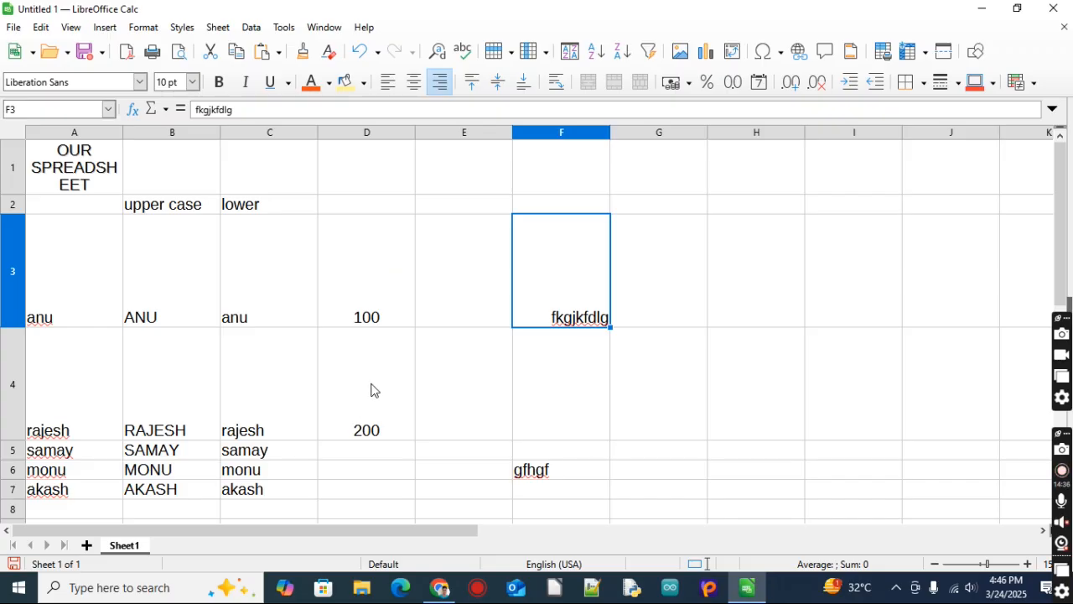
left_click_drag(352, 283, 360, 410)
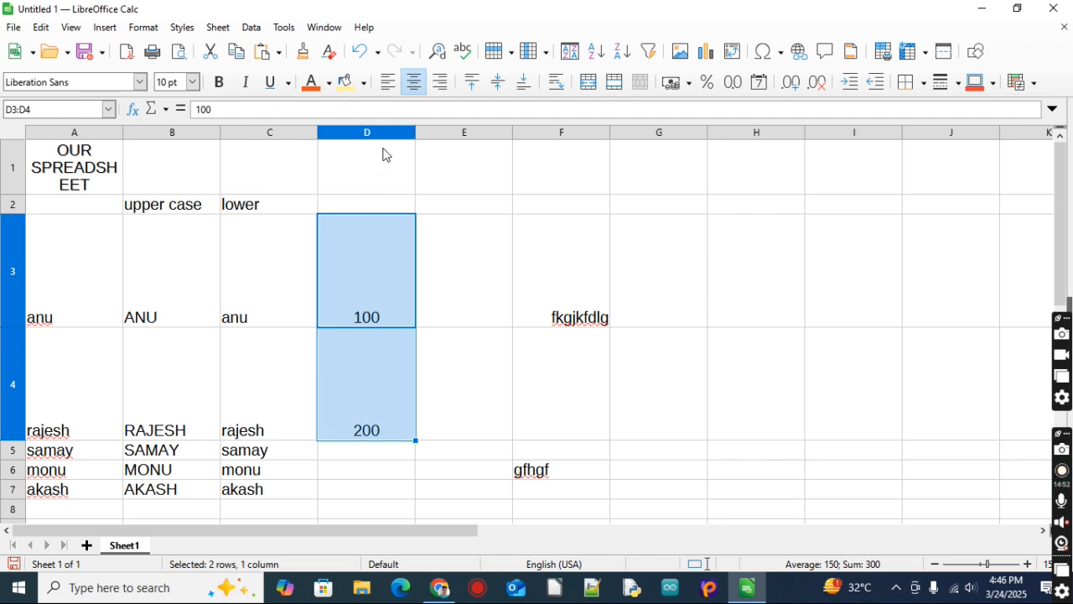
left_click(497, 85)
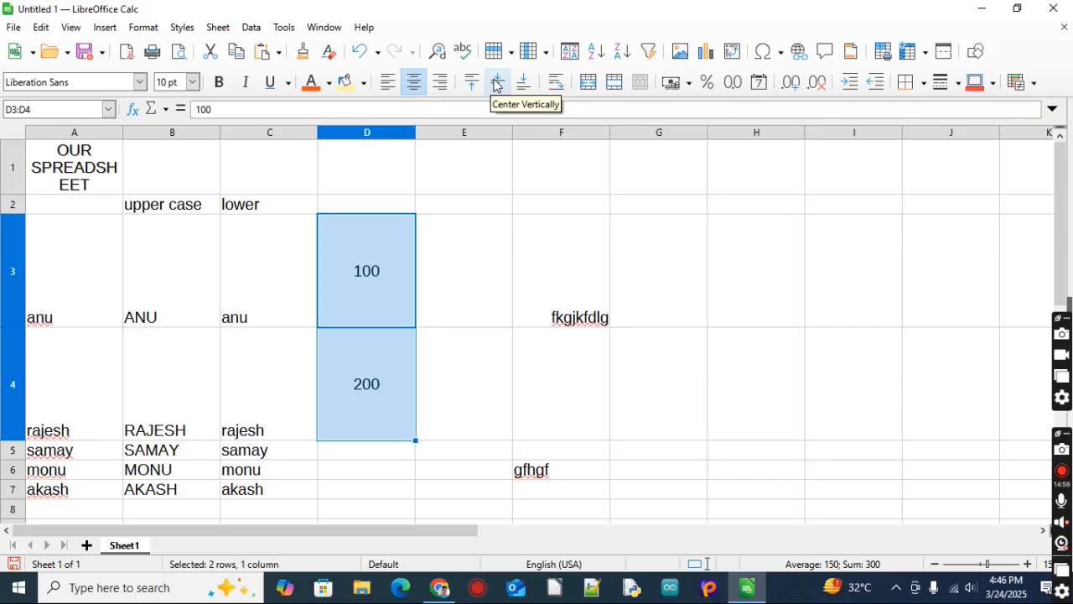
left_click(697, 275)
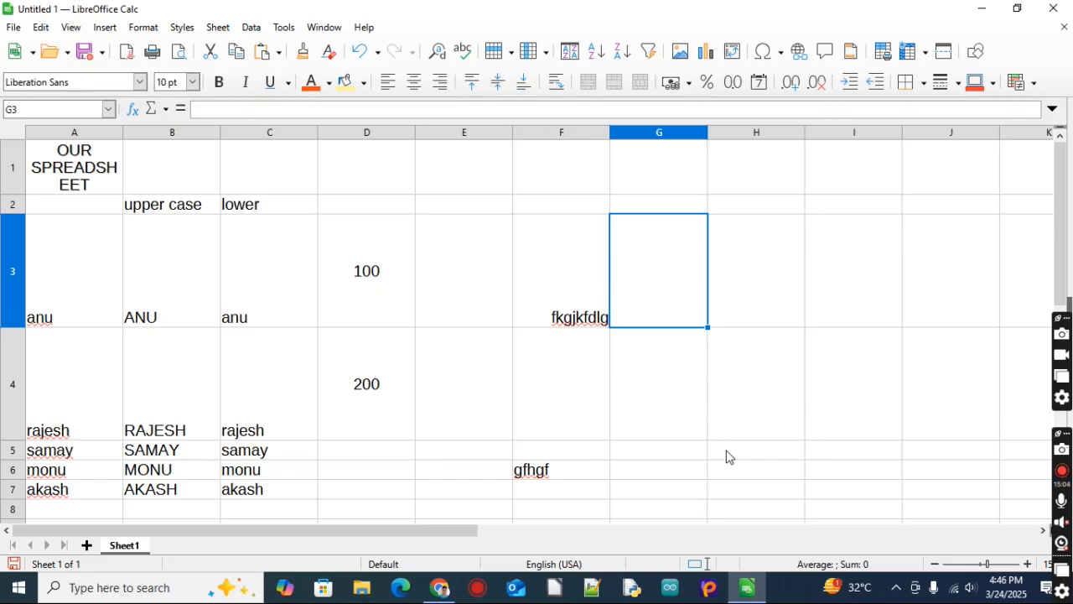
left_click(788, 407)
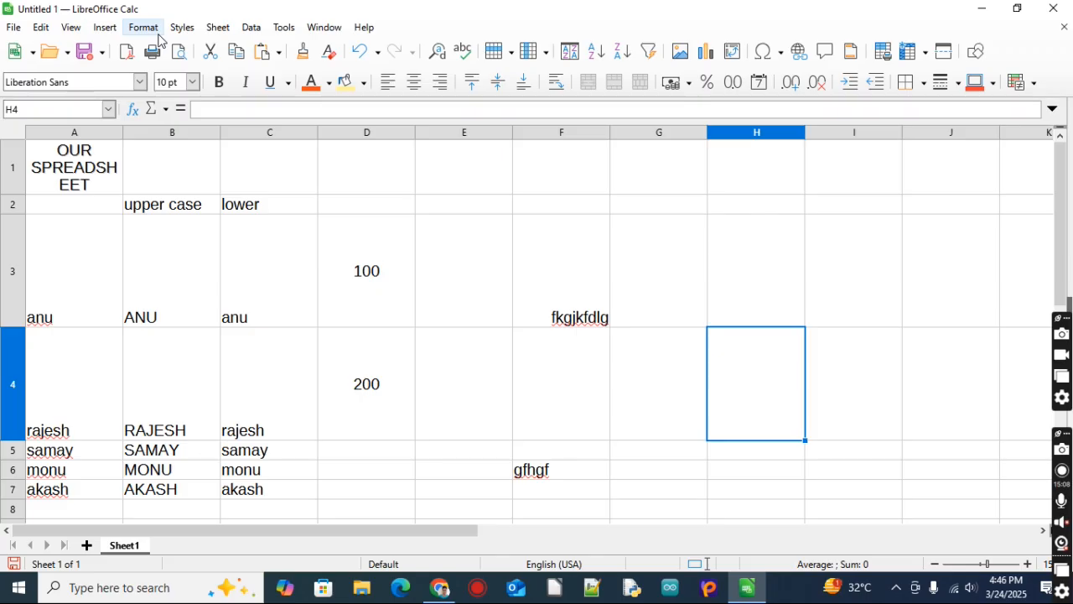
- Undo the vertical centring of D3:D4 and the height change of rows 3 and 4
key("ctrl+z")
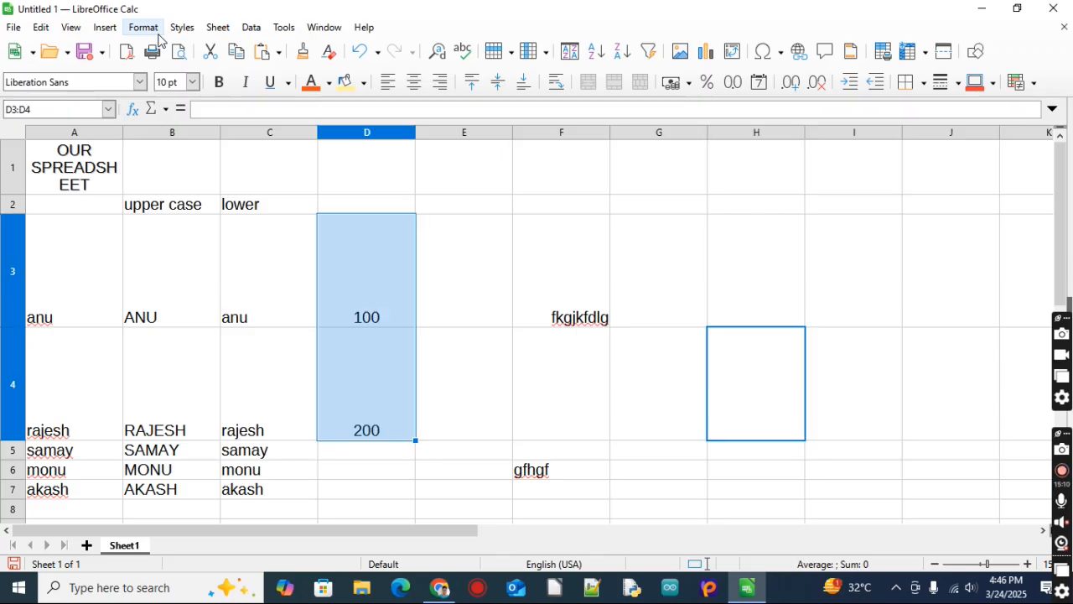
key("ctrl+z")
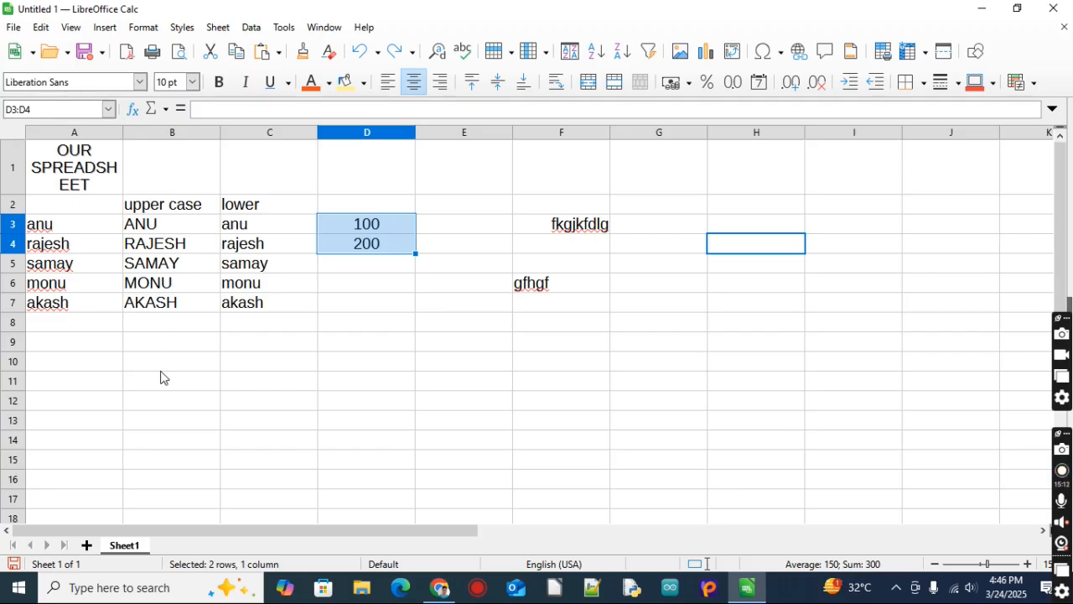
left_click(93, 382)
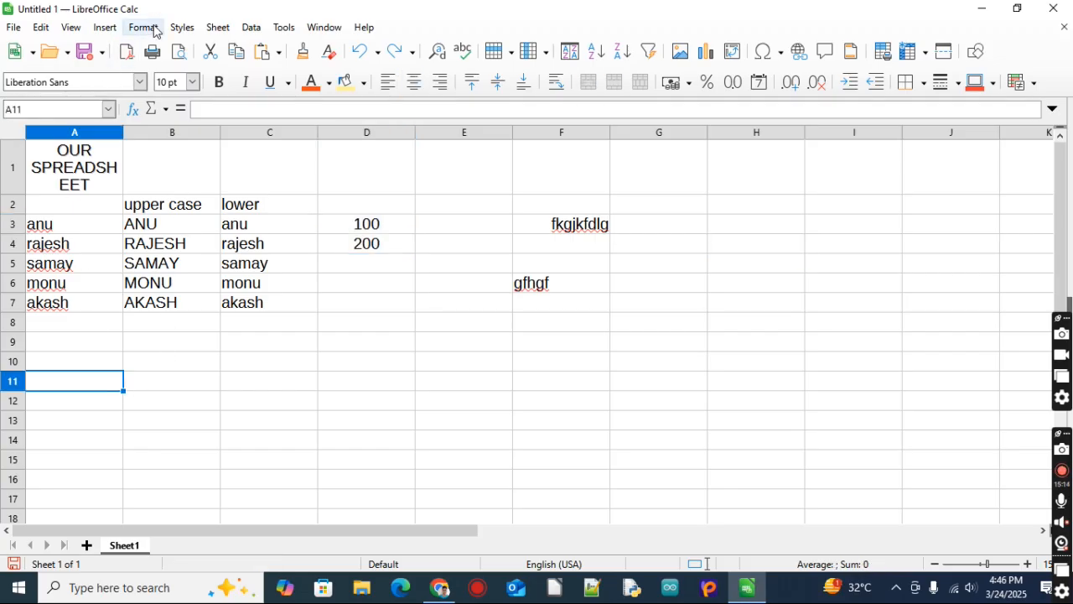
left_click(141, 27)
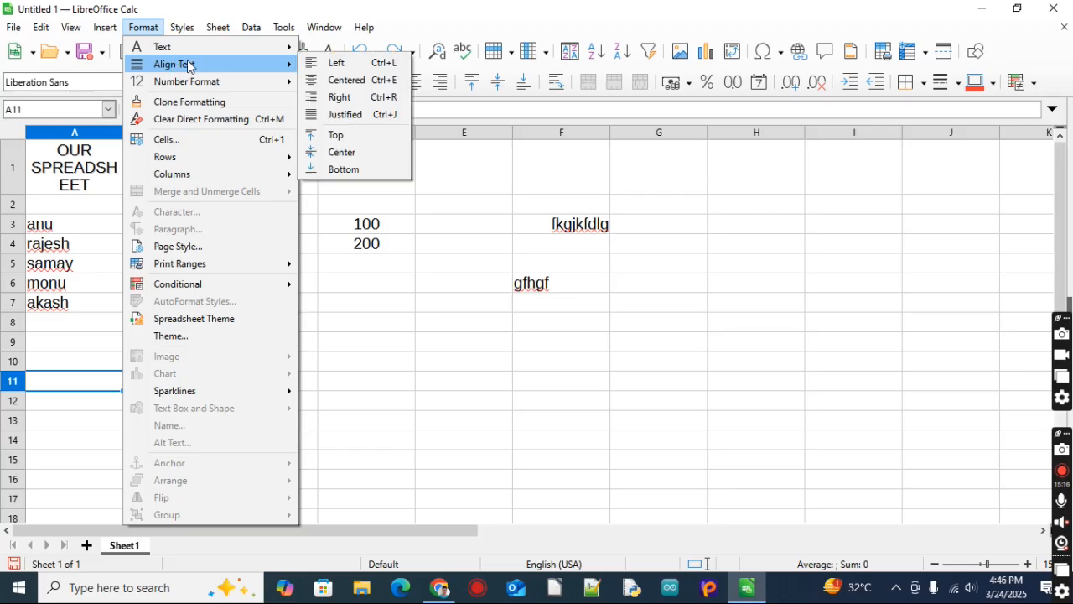
mouse_move(185, 84)
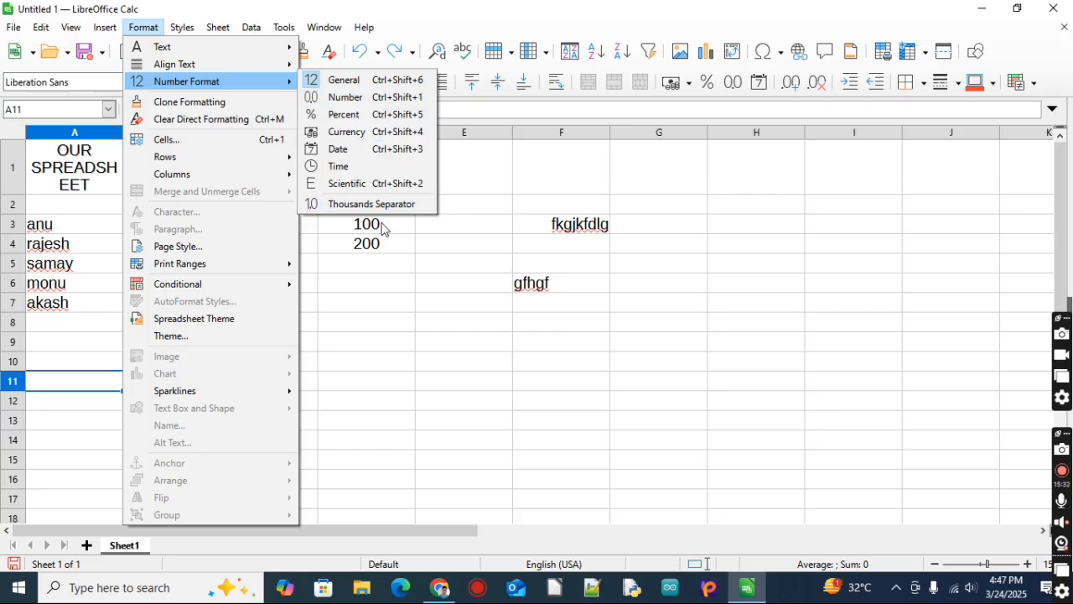
left_click(483, 352)
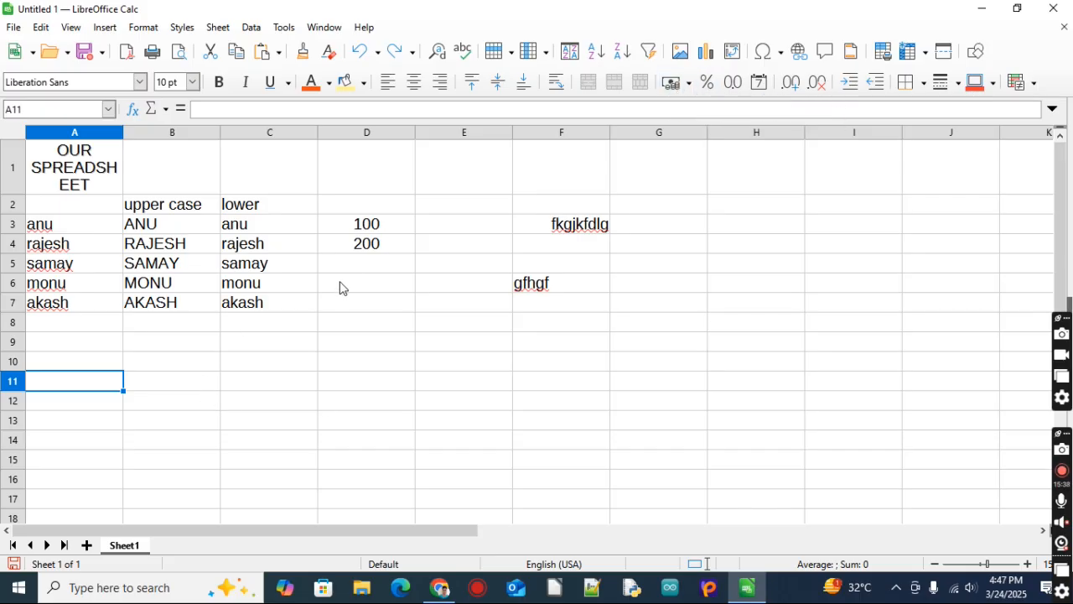
- Format D3:D4 as currency with INR ₹ English (India) and remove both decimal places
left_click_drag(359, 228, 363, 245)
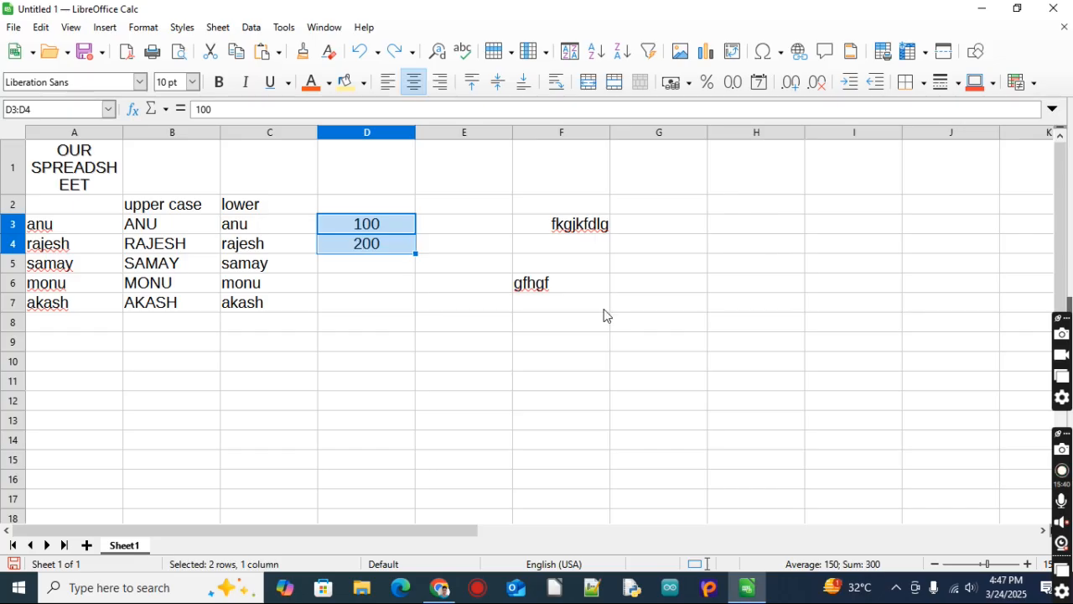
left_click(688, 84)
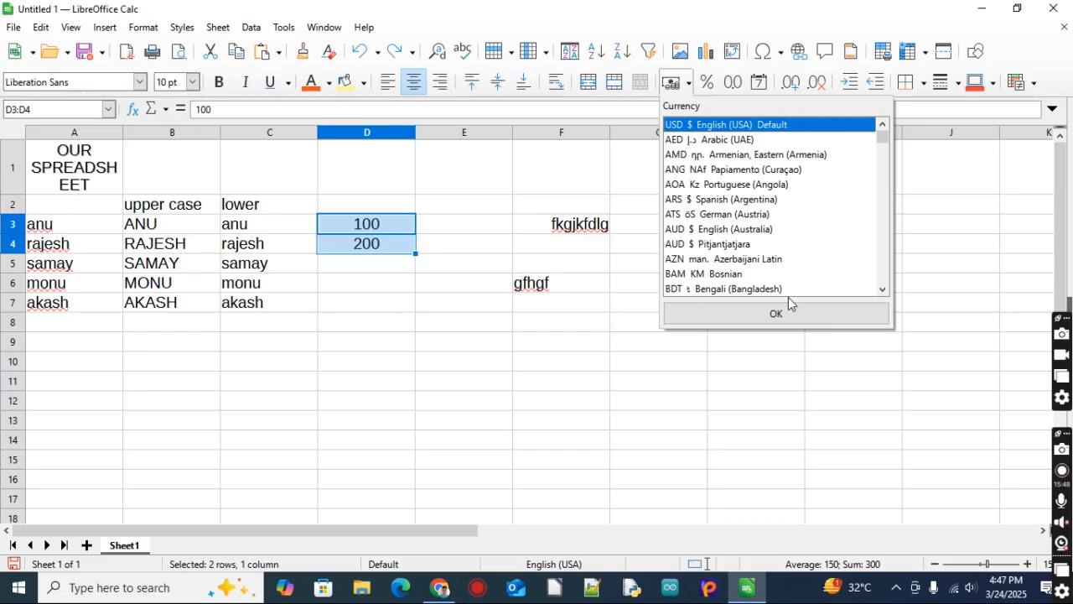
left_click(883, 144)
left_click_drag(883, 147, 882, 192)
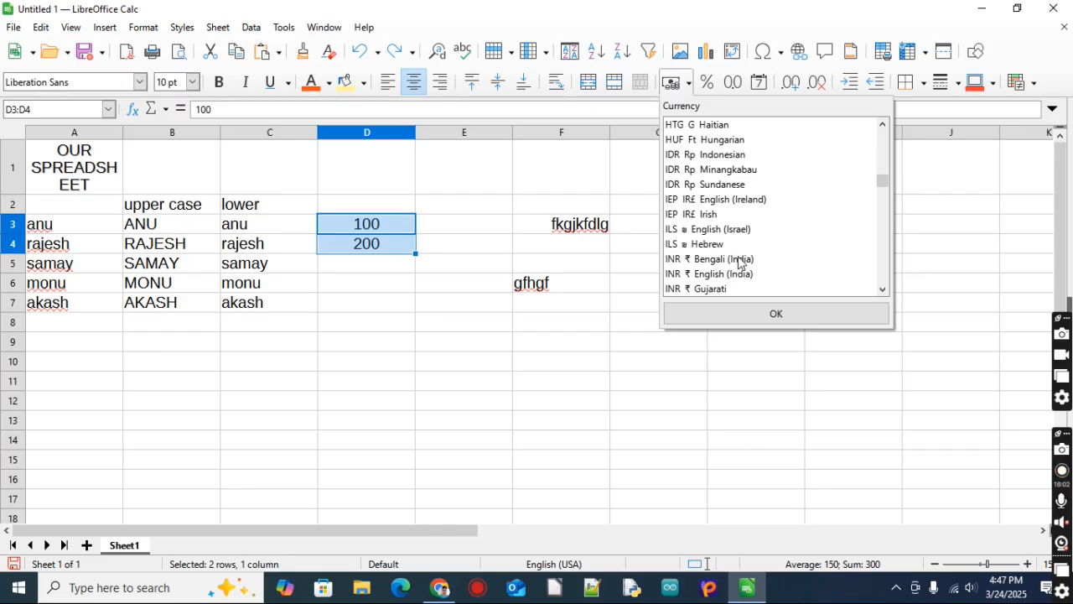
left_click(704, 274)
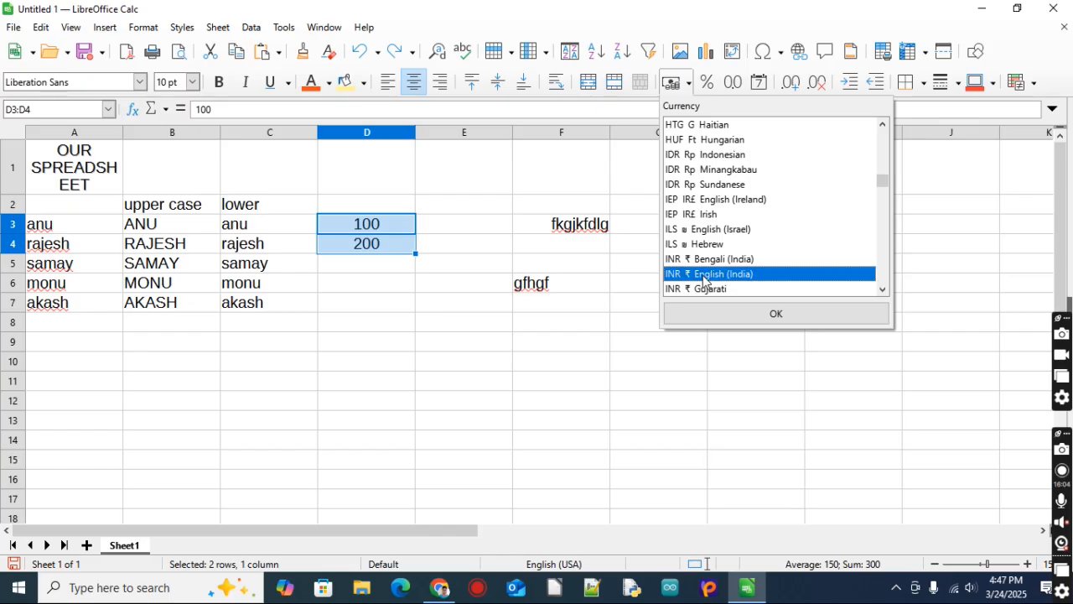
left_click(757, 312)
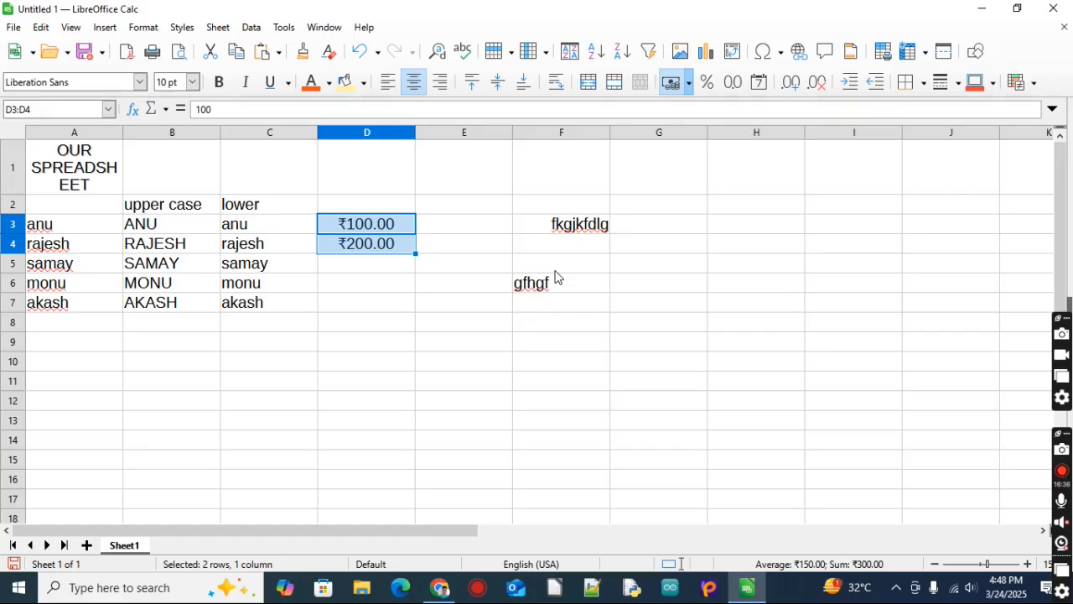
left_click(818, 84)
left_click(818, 83)
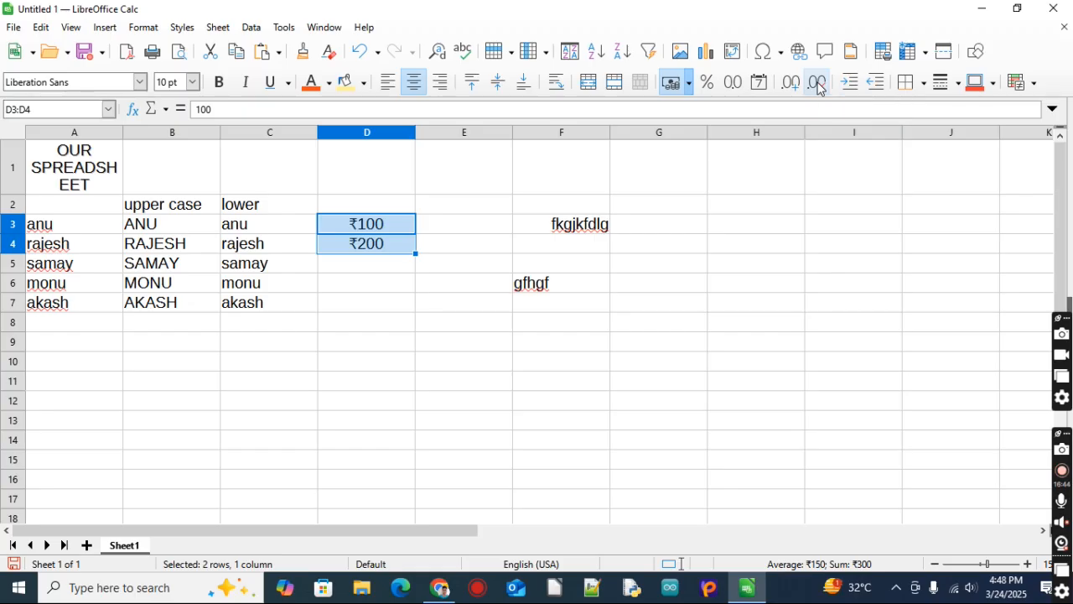
- Try the percent format on D3:D4 and switch the cells to the number format with two decimals
left_click(689, 81)
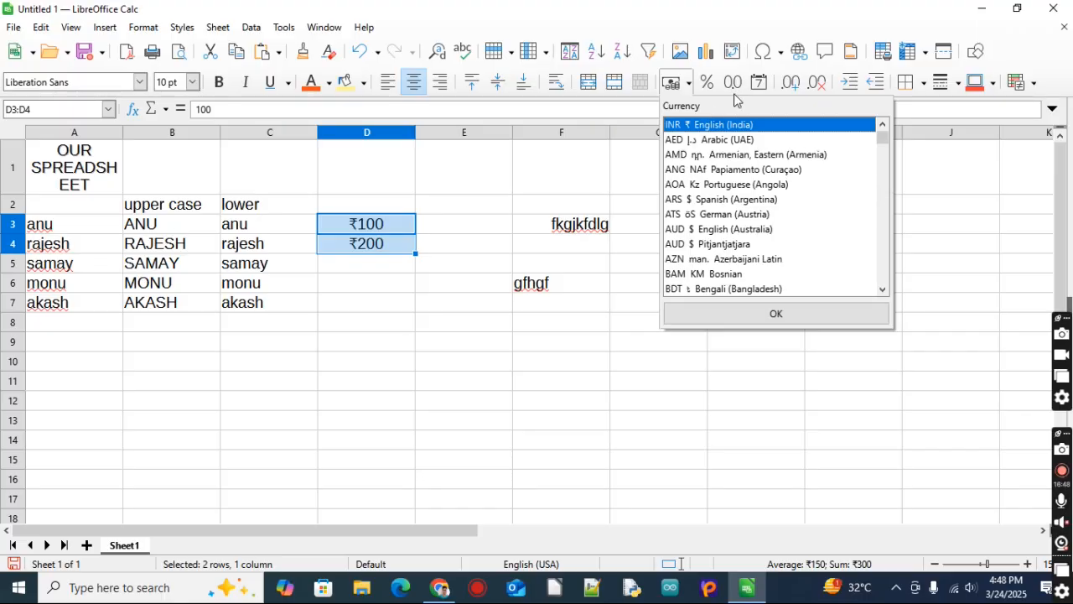
left_click(711, 89)
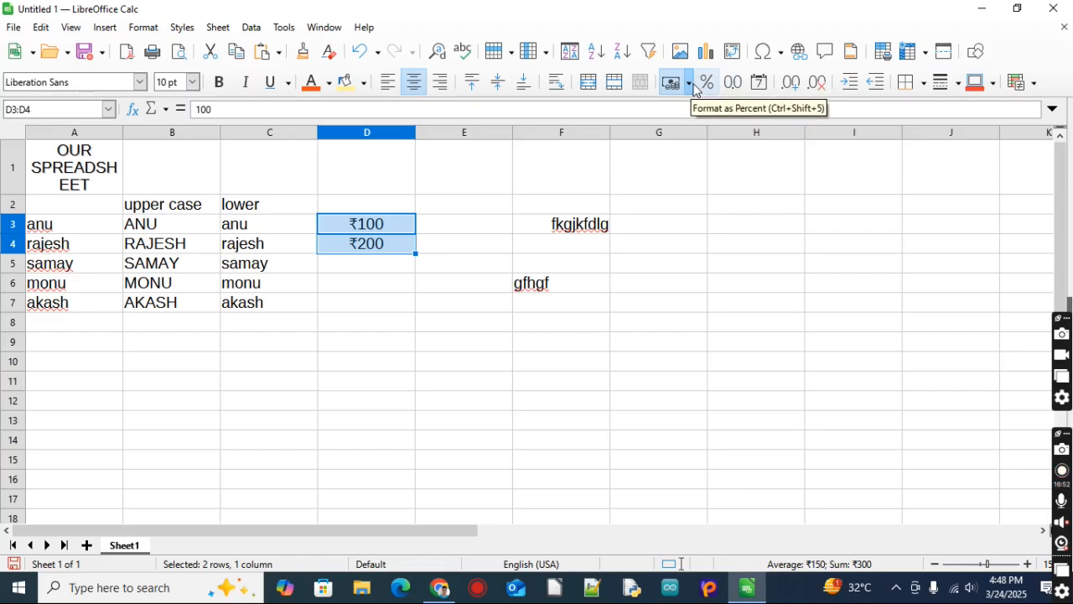
left_click(707, 82)
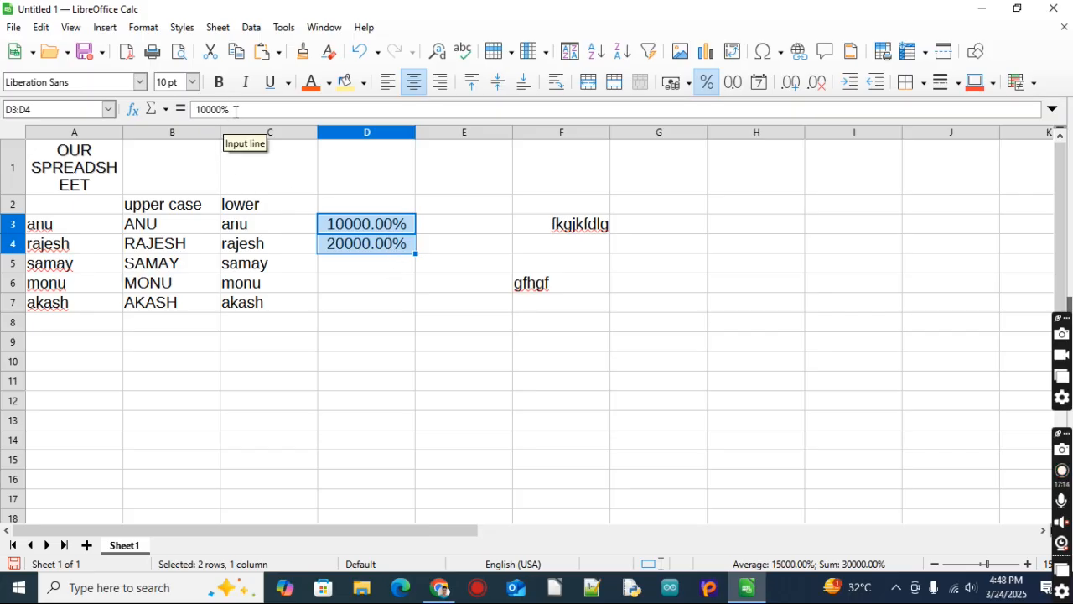
left_click(733, 82)
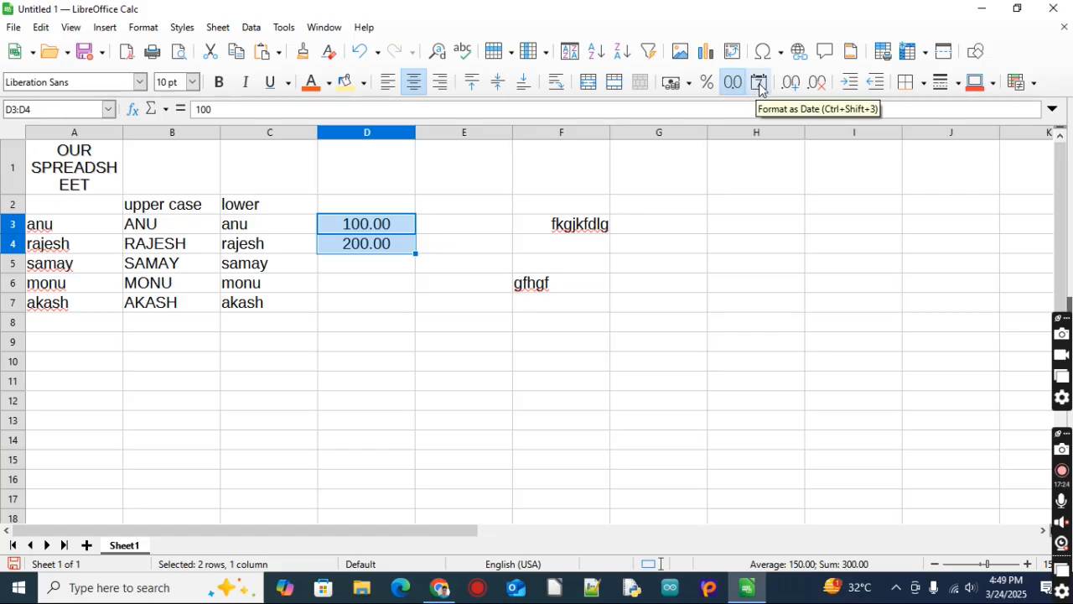
- Try the date format on D3:D4 and switch the cells back to the number format
left_click(760, 82)
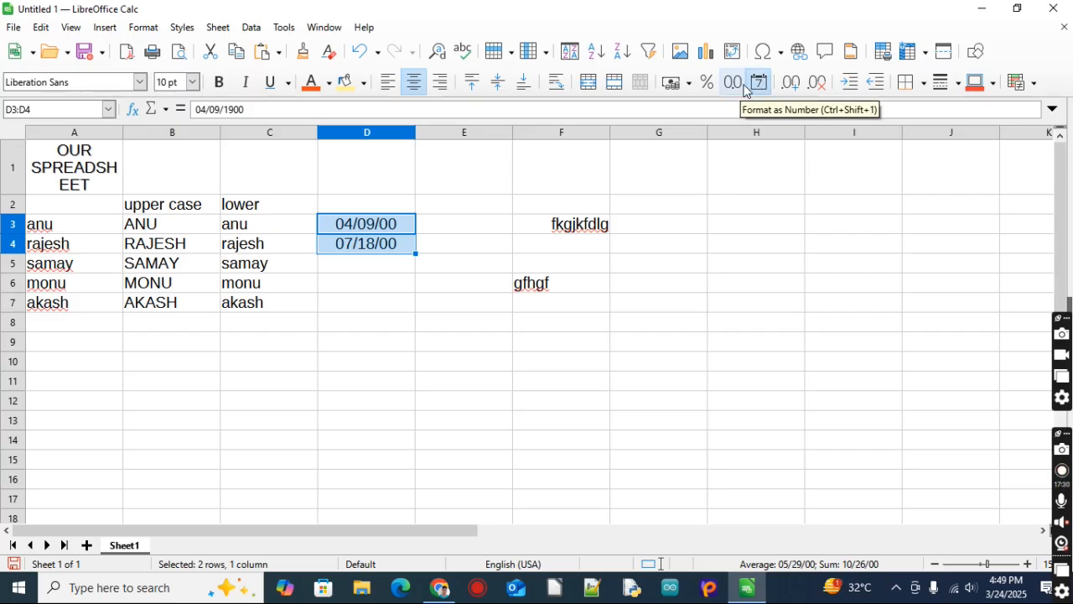
left_click(734, 83)
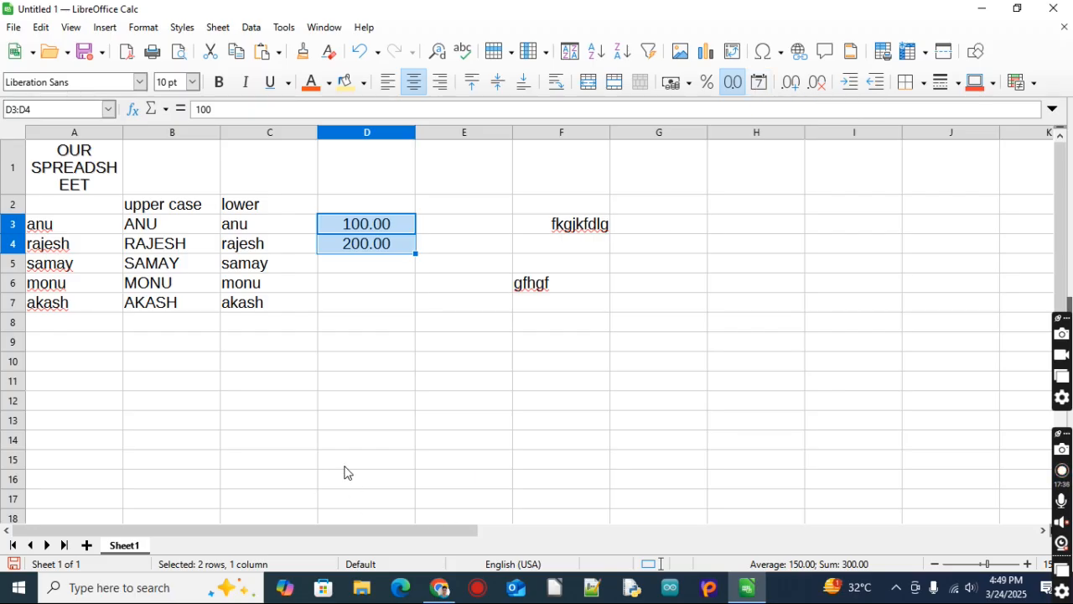
left_click(369, 345)
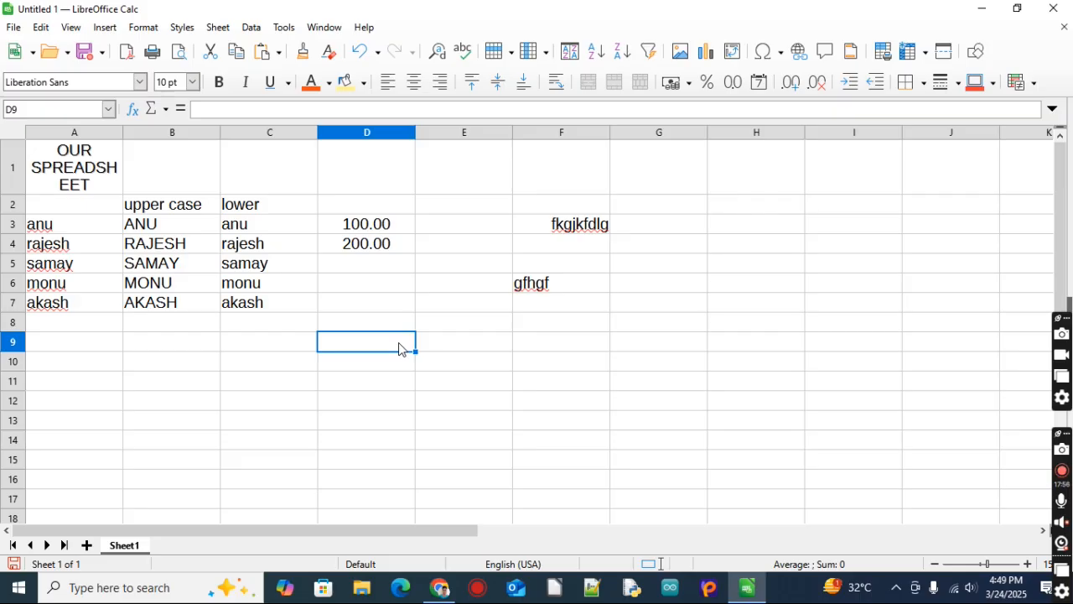
- Format the cells D3:D14 as dates
left_click_drag(394, 222, 391, 441)
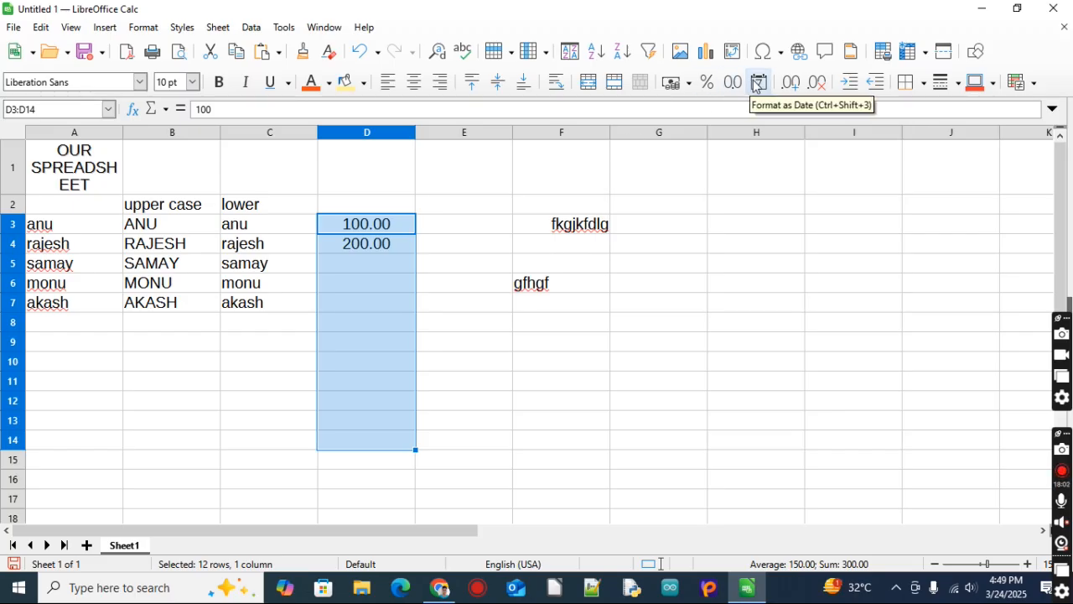
left_click(757, 83)
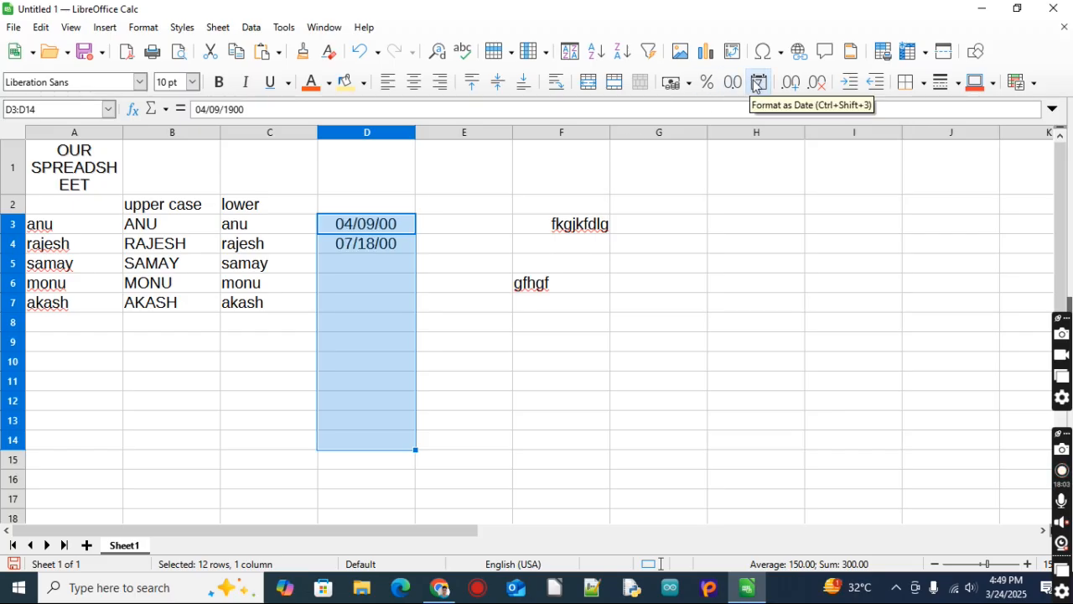
left_click(384, 330)
left_click_drag(395, 232, 376, 478)
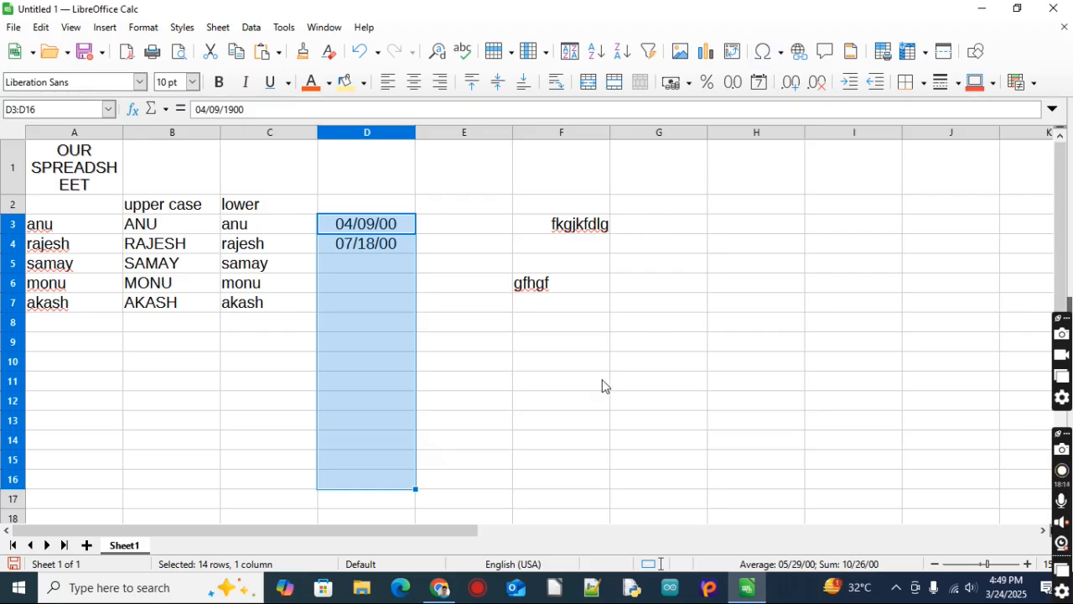
left_click(547, 425)
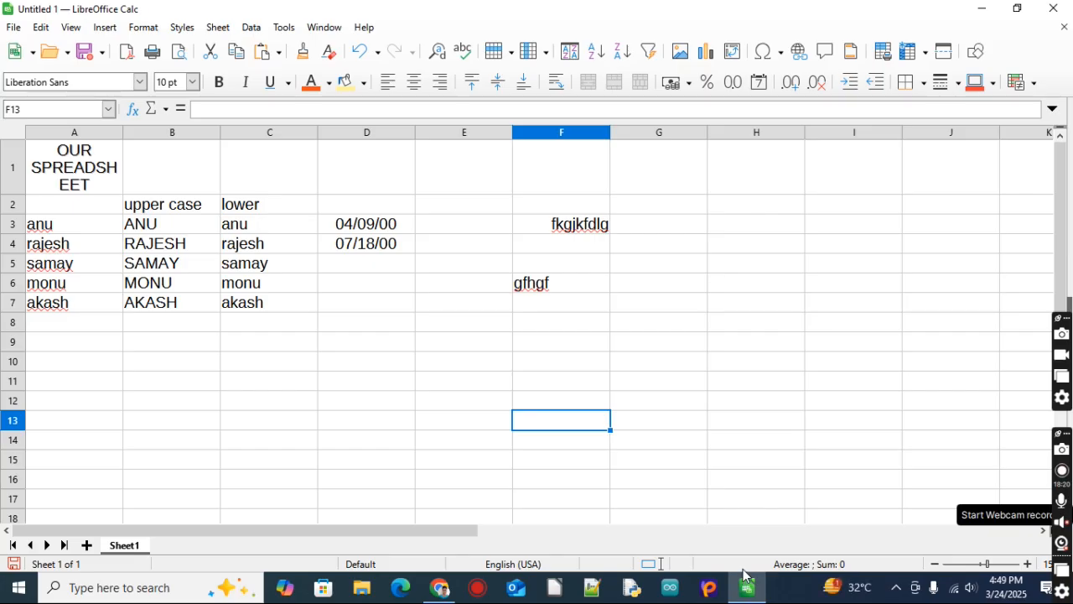
- Open the cell formatting settings for F13 and review the user-defined, number, percent and currency categories
key("ctrl+1")
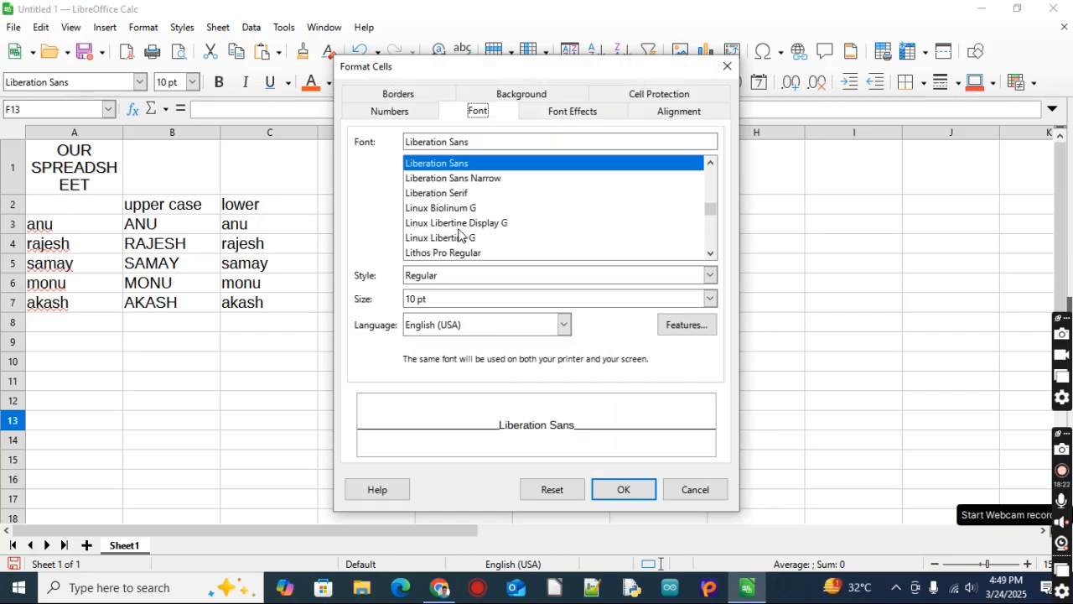
left_click(417, 123)
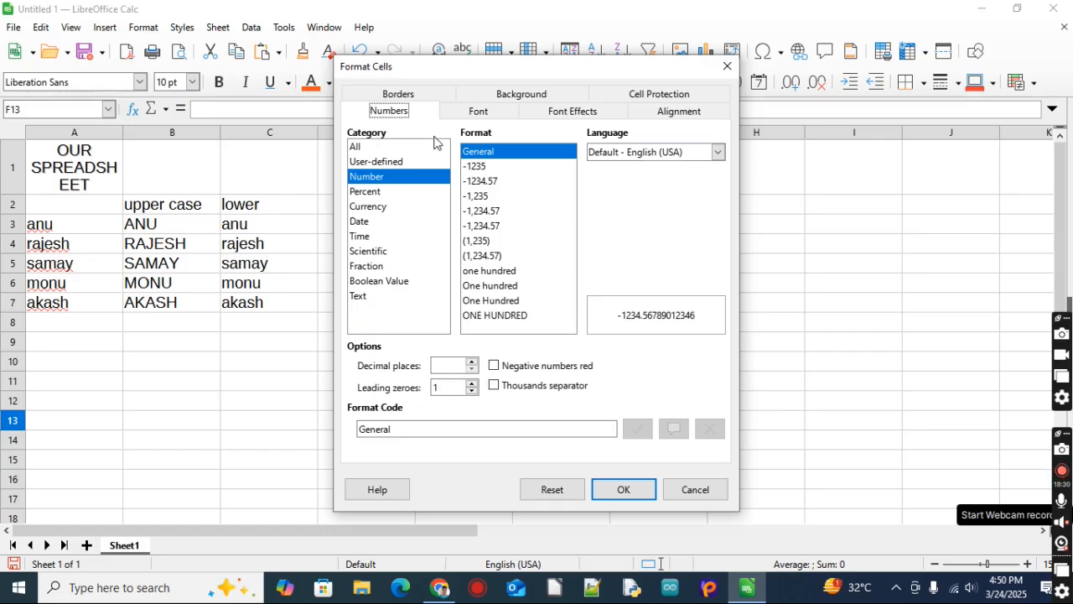
left_click(394, 163)
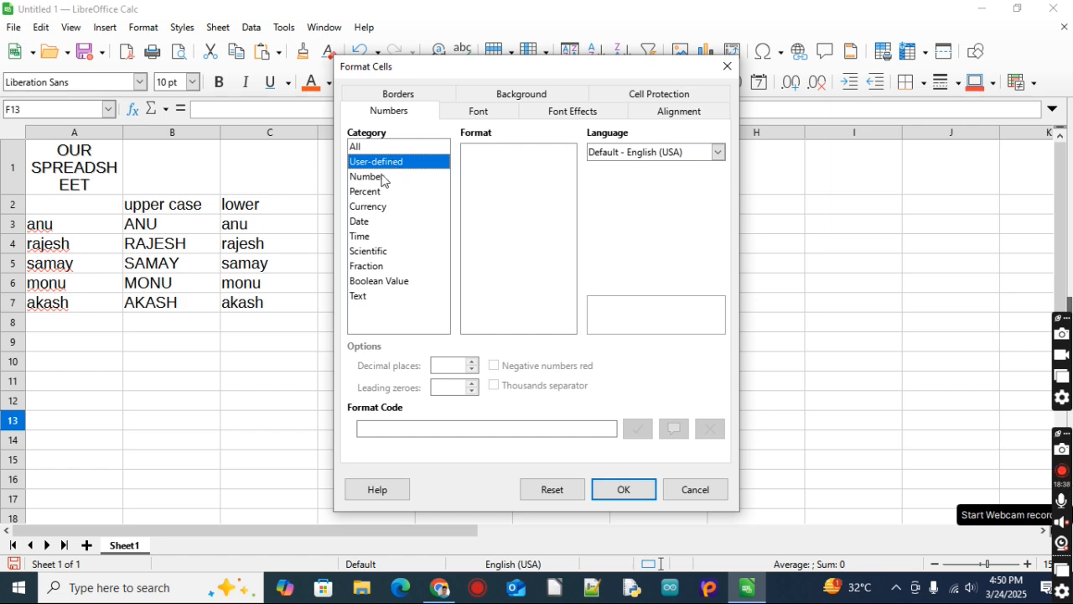
left_click(383, 177)
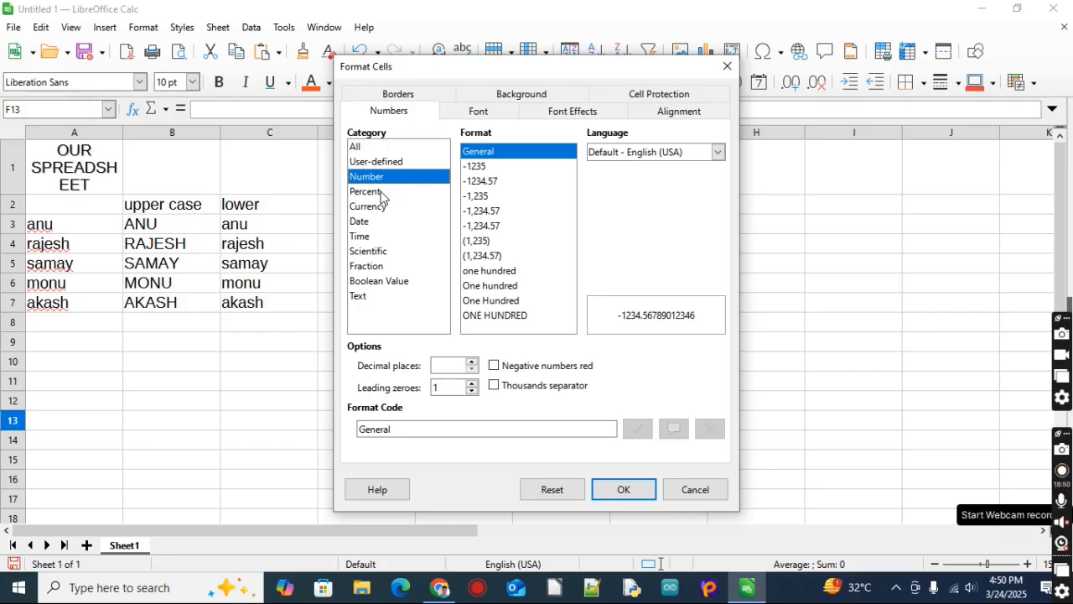
left_click(382, 194)
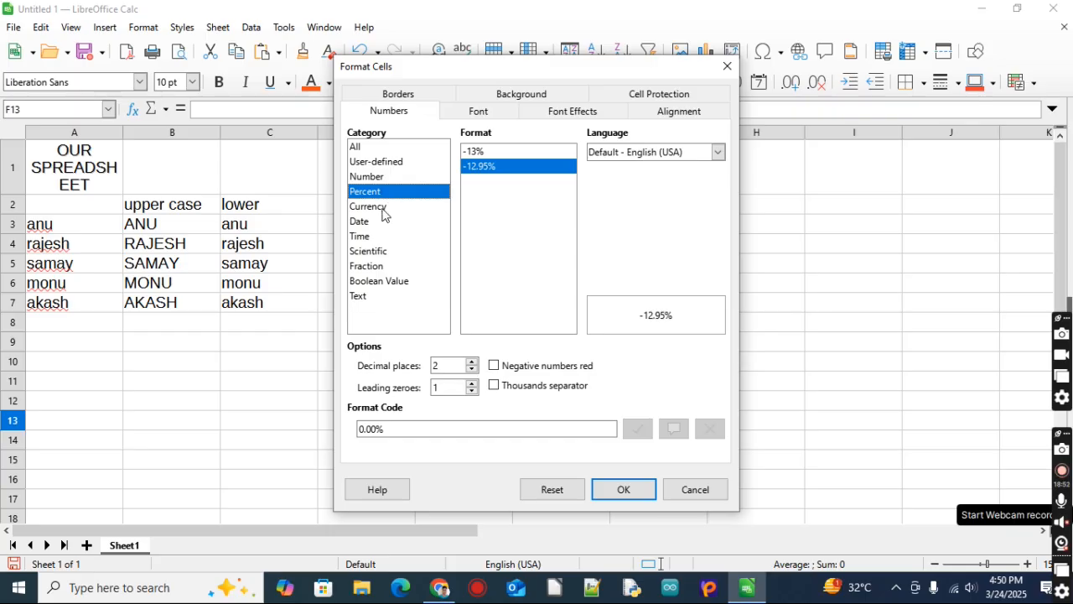
left_click(383, 208)
- Review the date, time, scientific, fraction and text categories among the number formats for F13
left_click(373, 223)
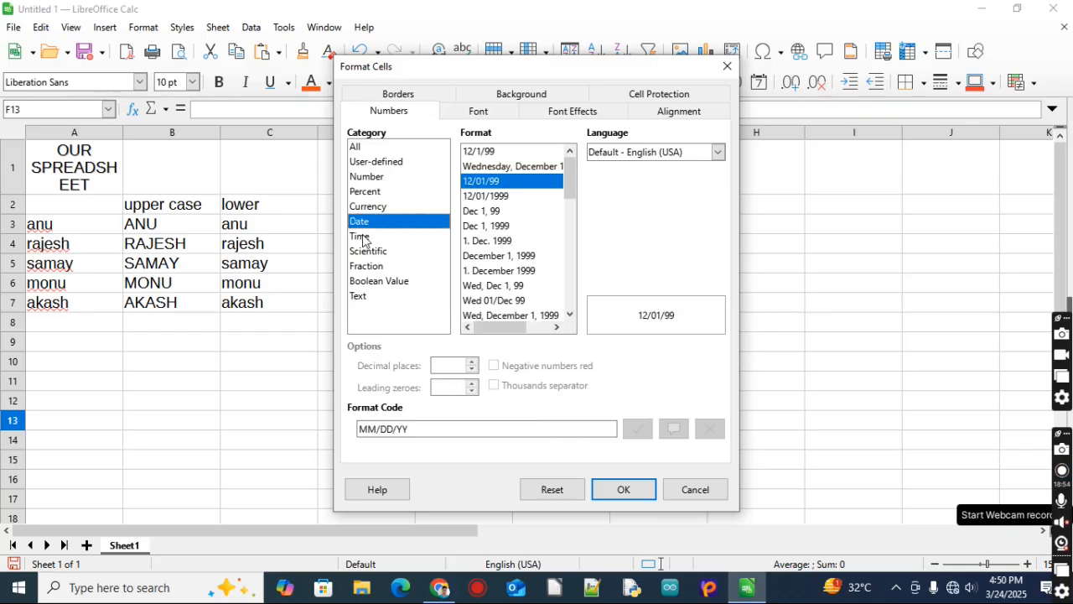
left_click(365, 236)
left_click(363, 223)
left_click_drag(582, 77, 706, 70)
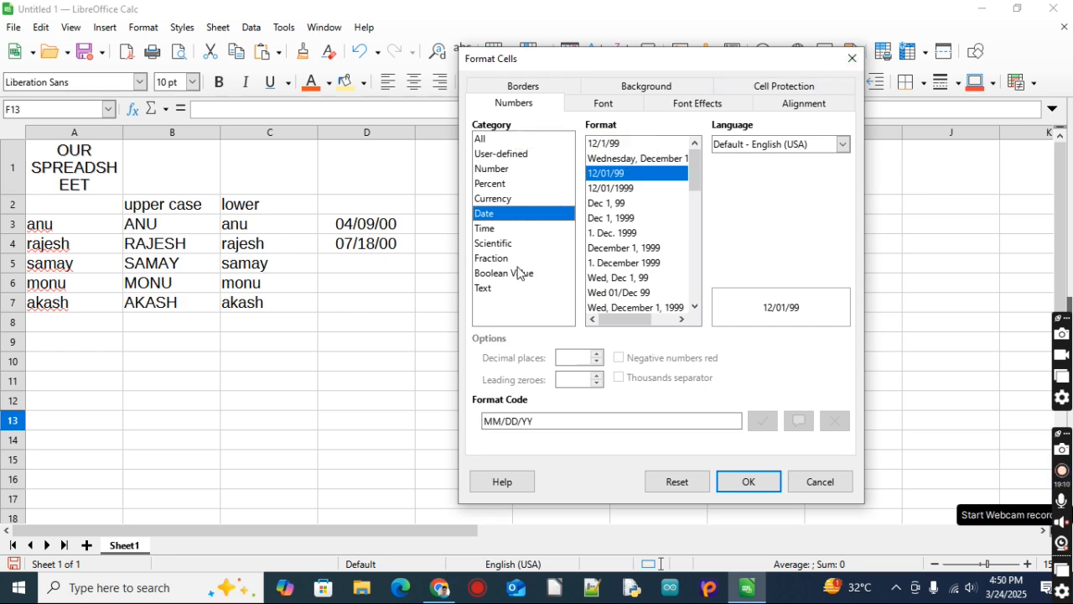
left_click(484, 232)
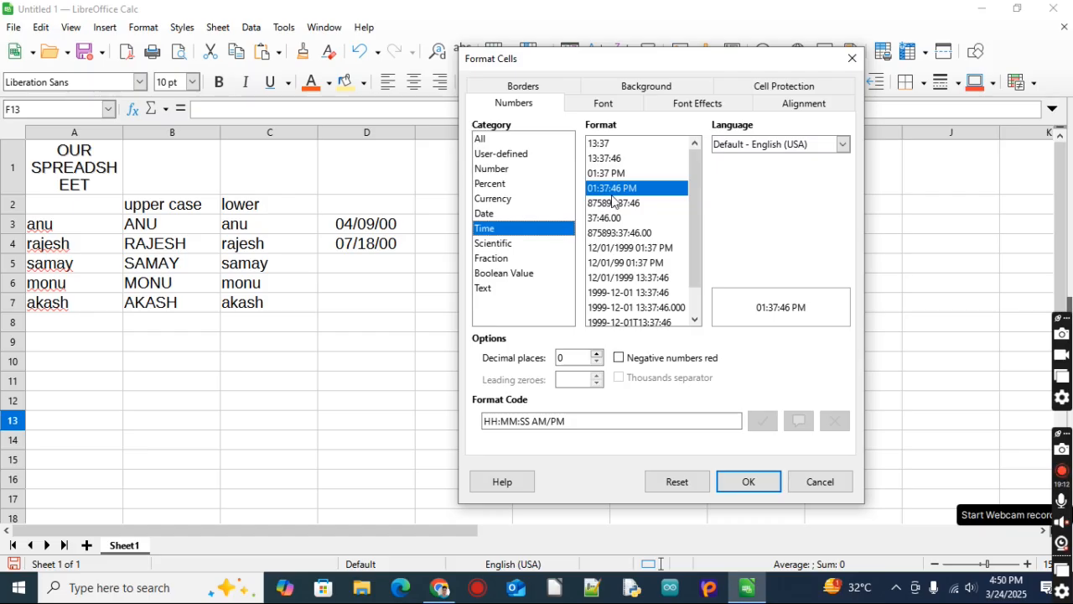
left_click(503, 244)
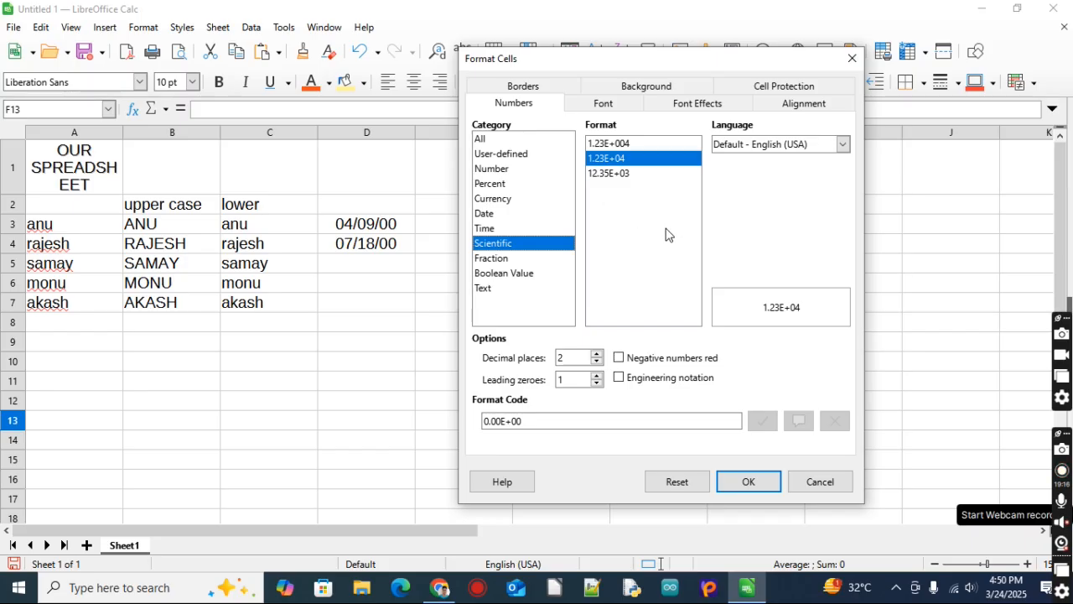
left_click(508, 259)
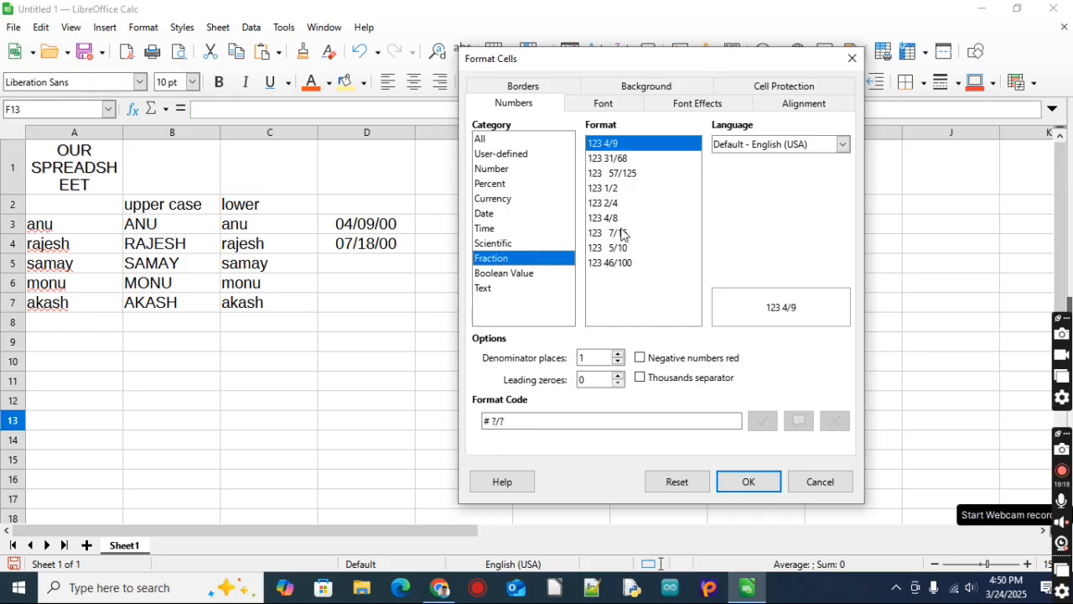
left_click(483, 287)
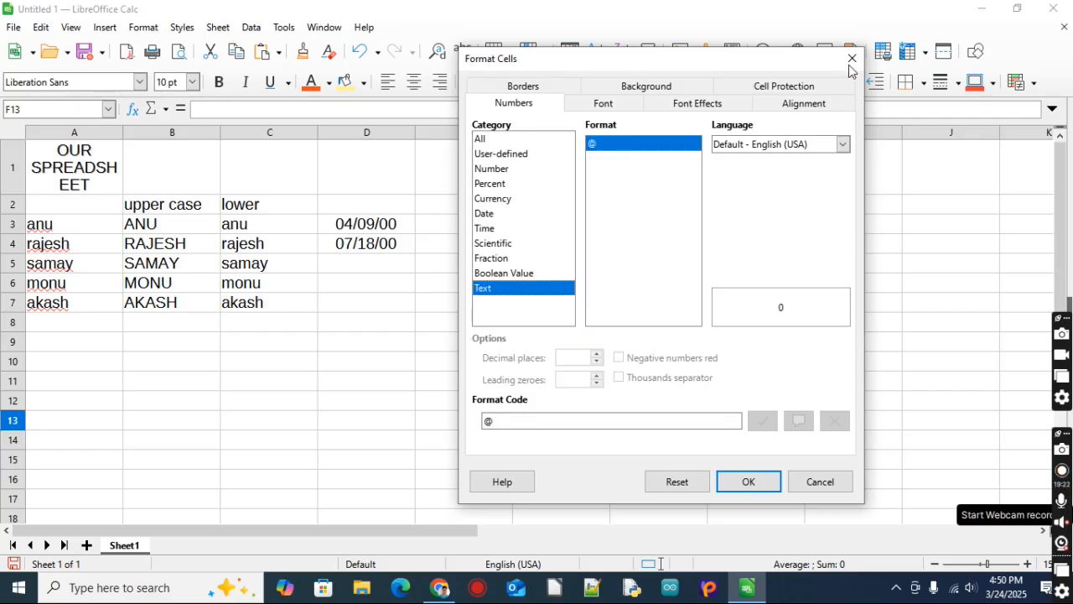
- Apply the Left and Right Borders Only preset to cell F13
left_click(522, 86)
left_click_drag(643, 65, 655, 186)
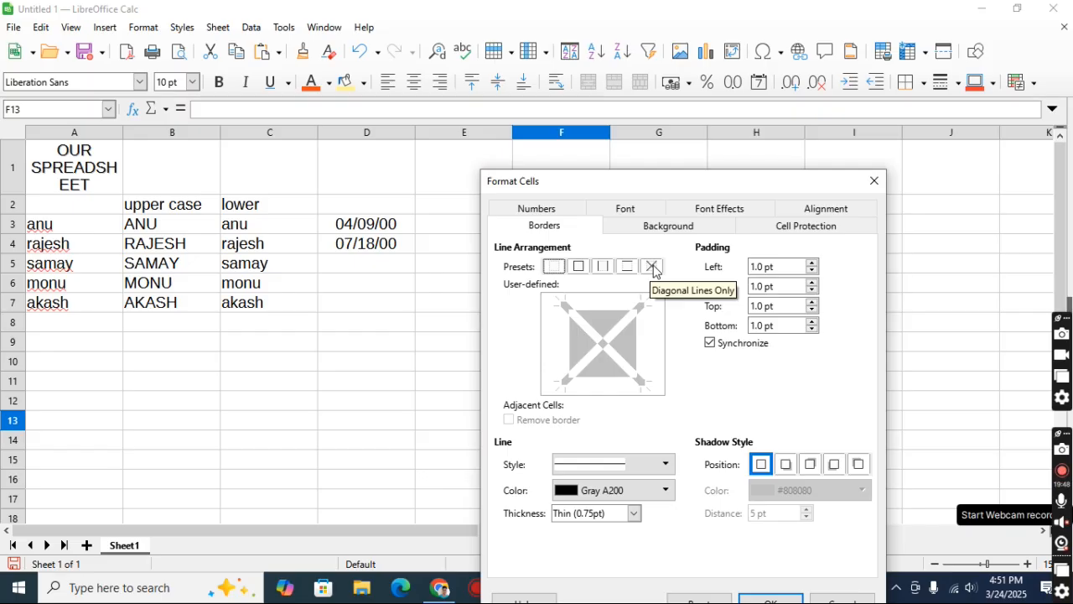
left_click(603, 266)
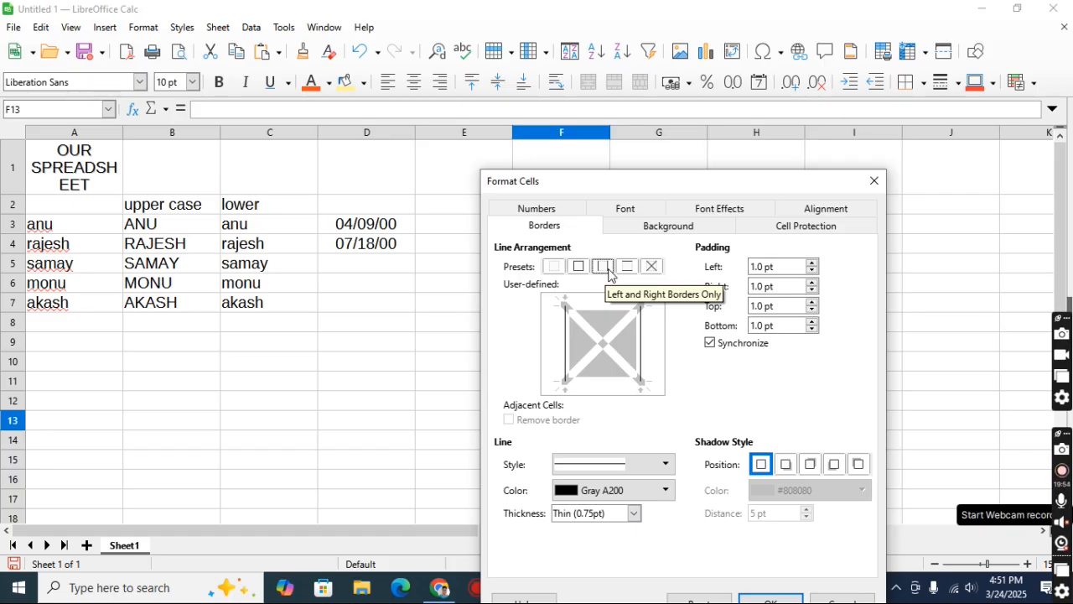
left_click(754, 600)
left_click(434, 402)
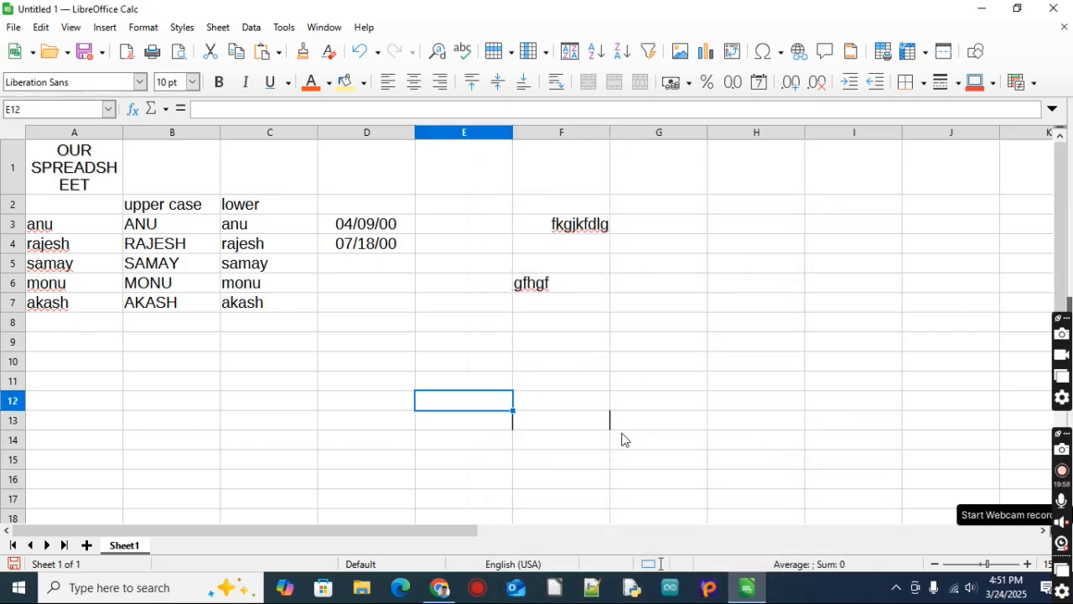
left_click(563, 432)
left_click(639, 307)
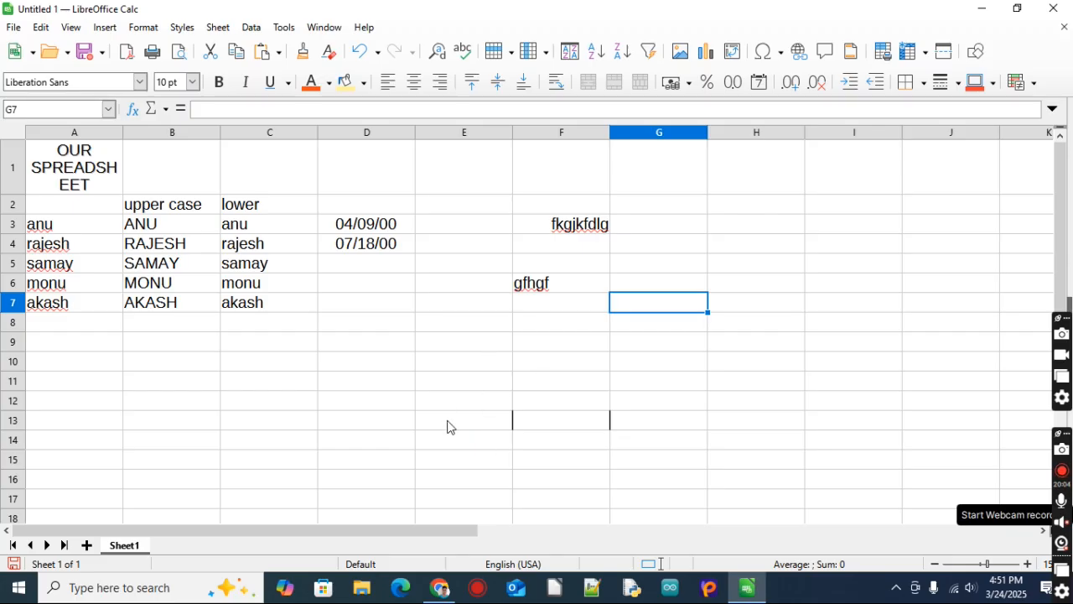
- Clone the formatting of cell F13 onto the range A3:D7
left_click(297, 360)
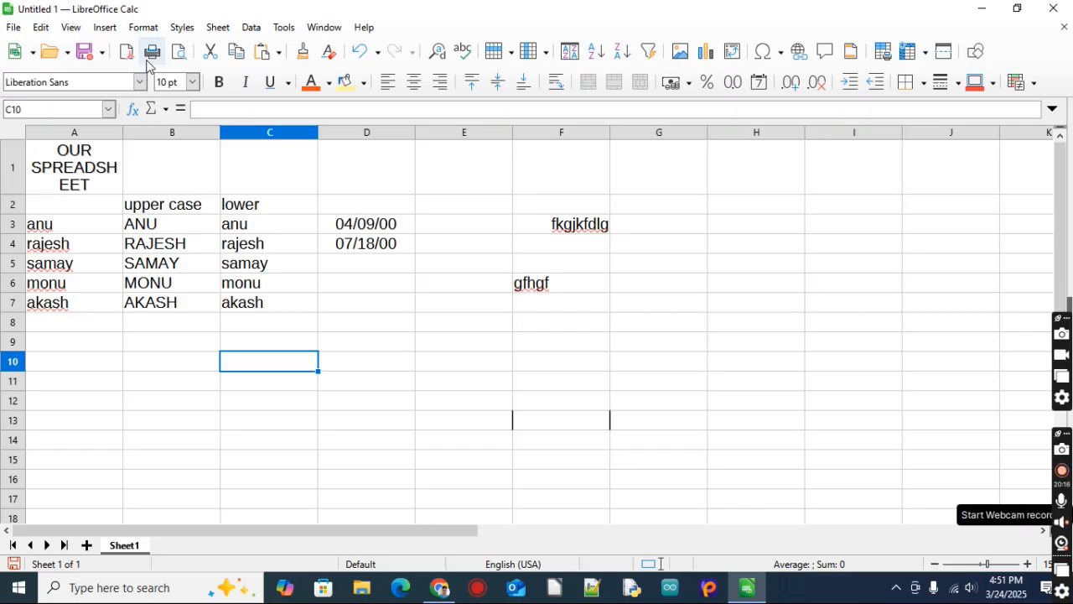
left_click(144, 28)
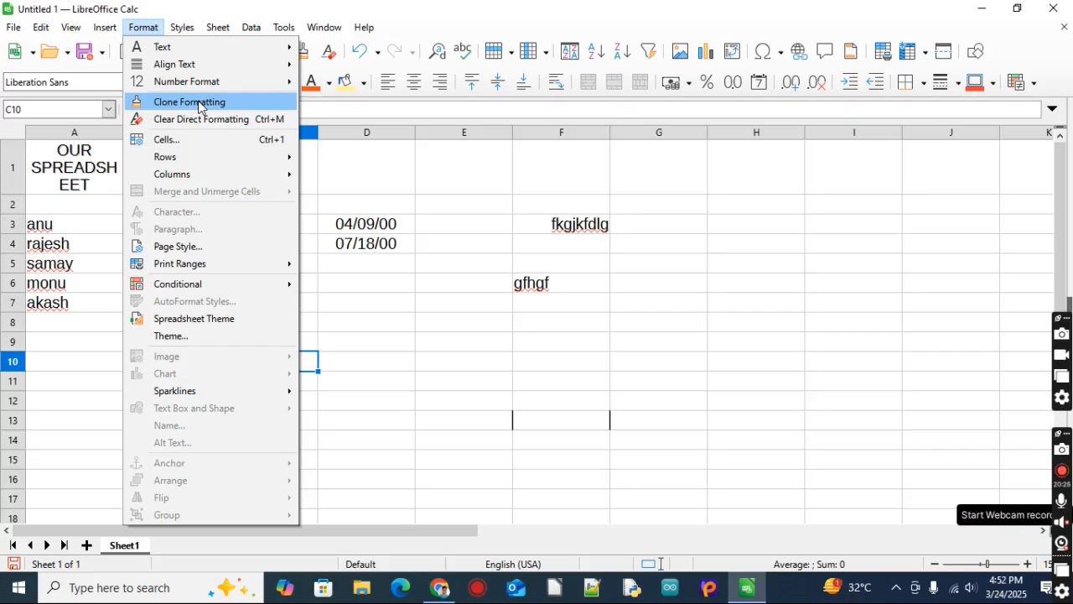
left_click(461, 427)
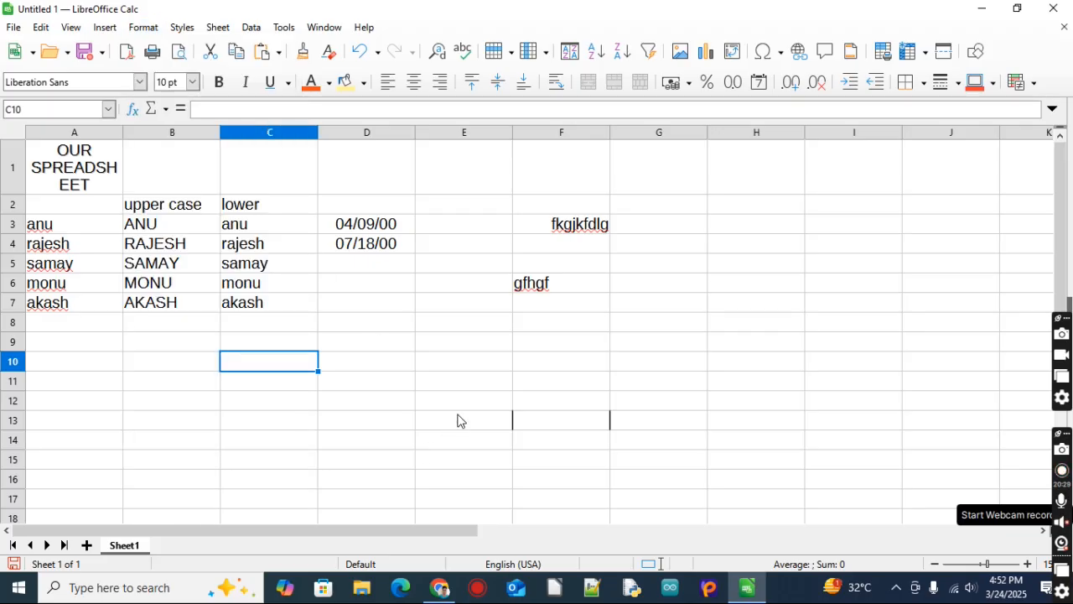
left_click(559, 420)
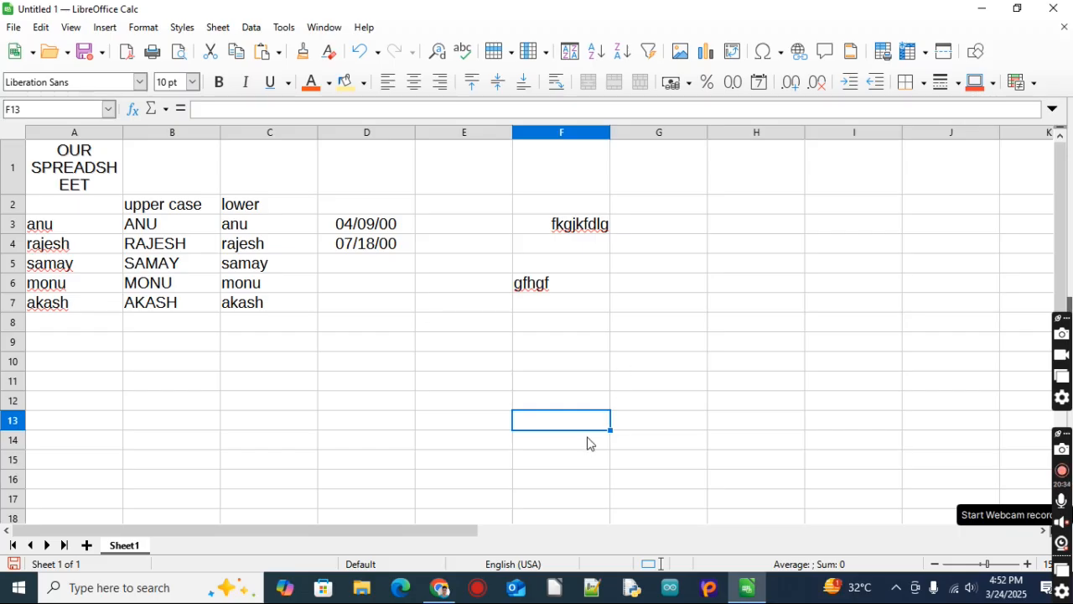
left_click(304, 52)
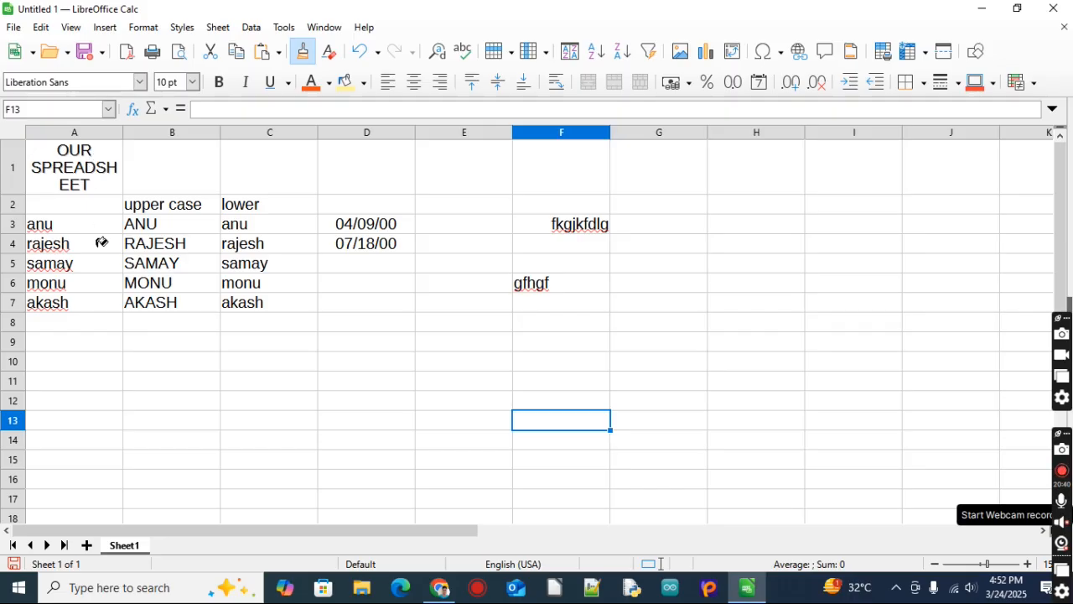
left_click_drag(86, 222, 353, 291)
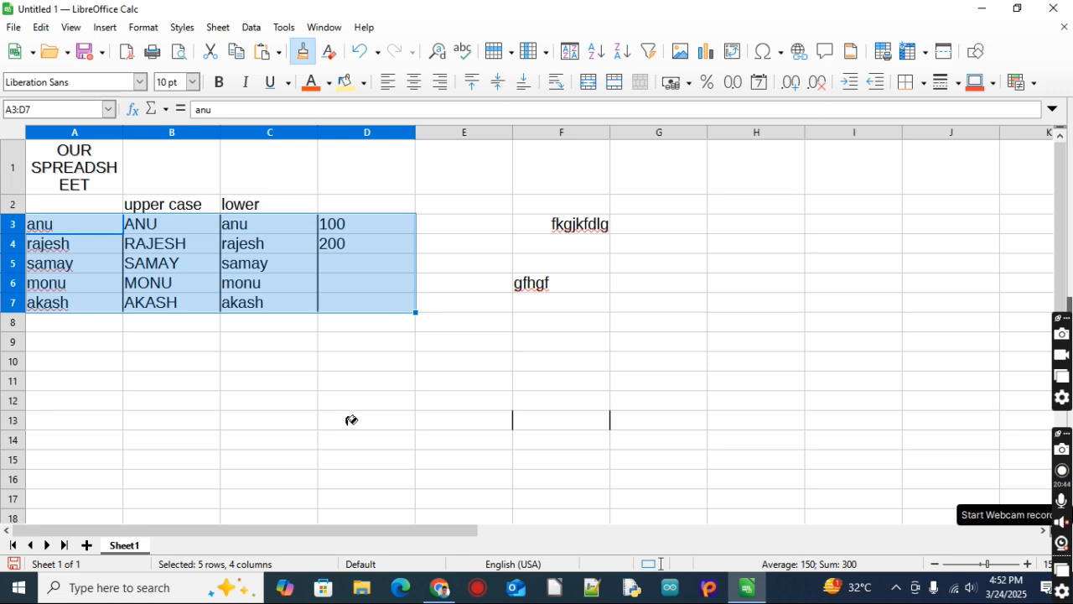
left_click(337, 440)
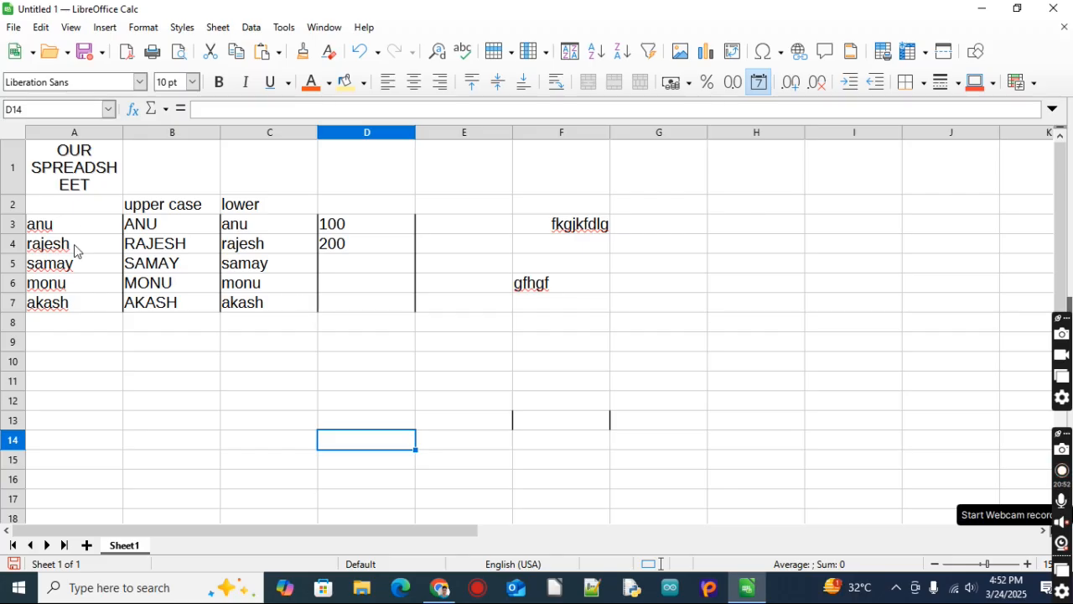
- Add borders around and between all cells of the range A3:D7
left_click_drag(84, 227, 364, 308)
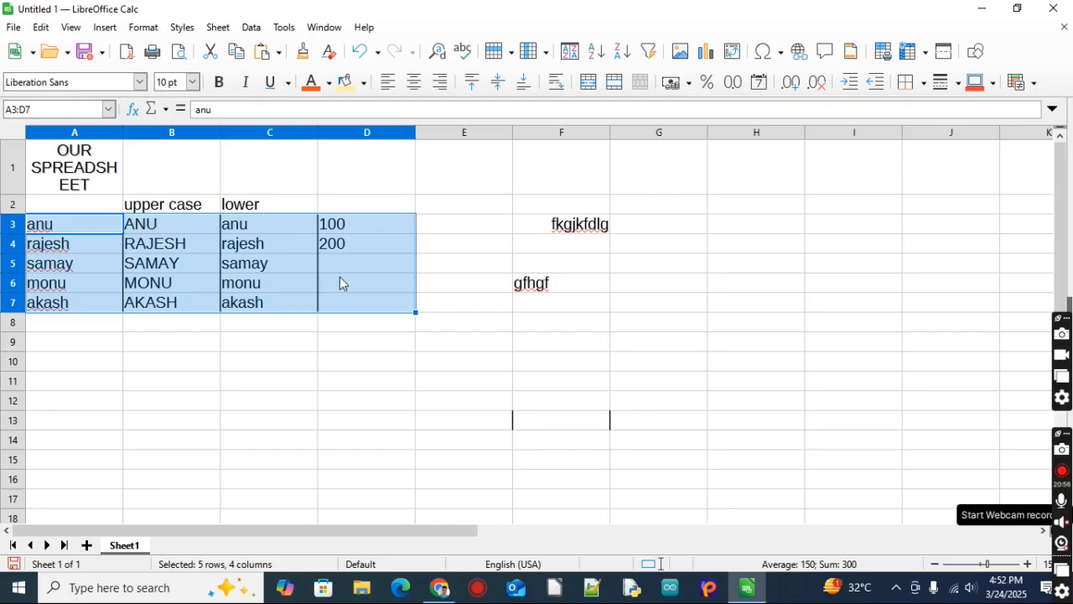
left_click(925, 83)
left_click(970, 176)
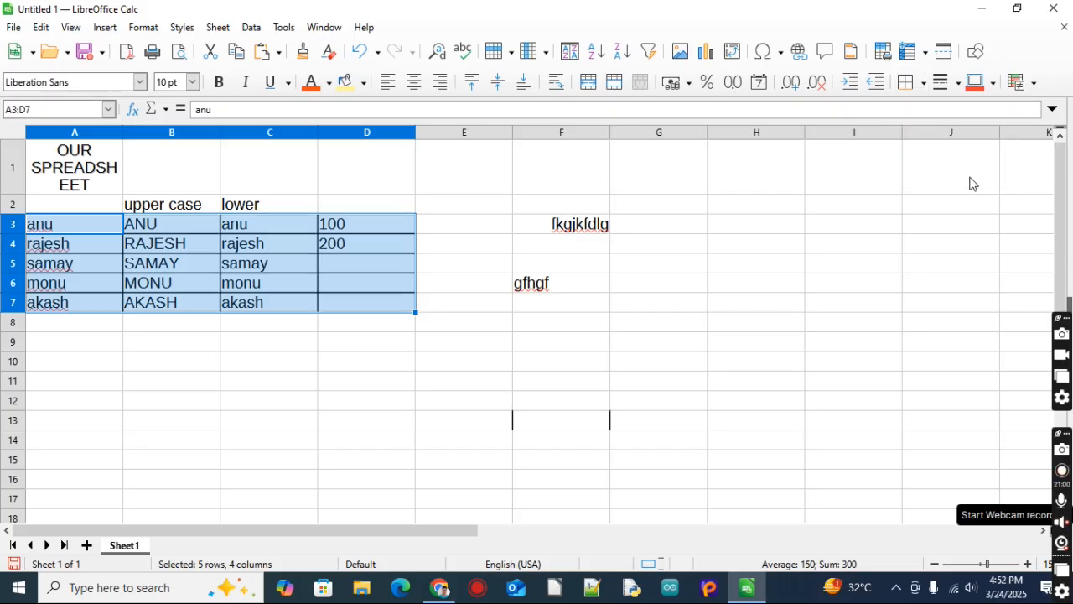
left_click(311, 478)
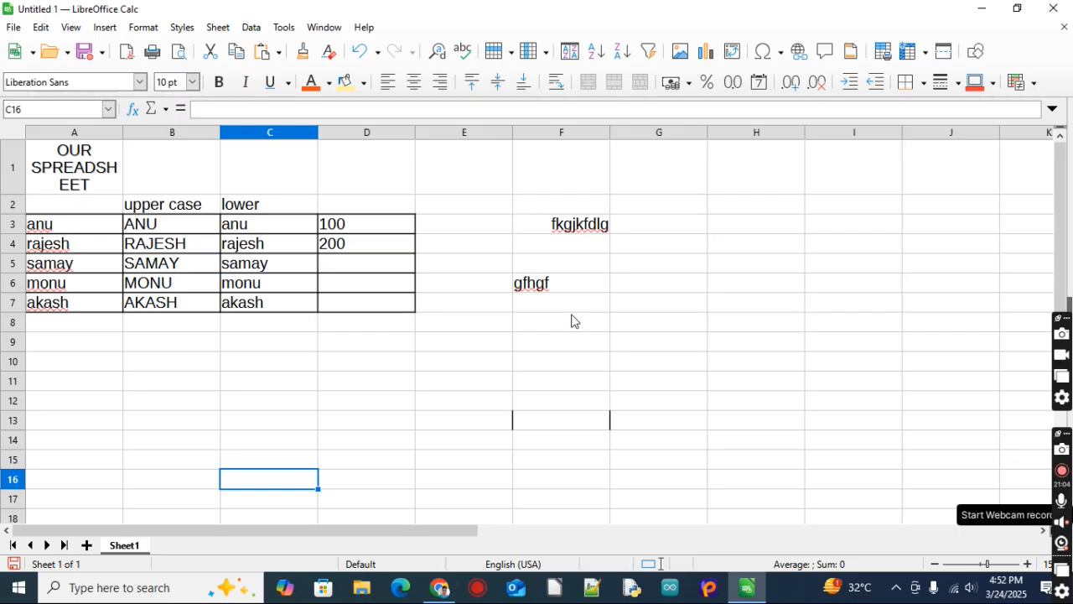
- Clone the bordered formatting of cell D6 onto the range F2:F7
left_click_drag(92, 224, 343, 306)
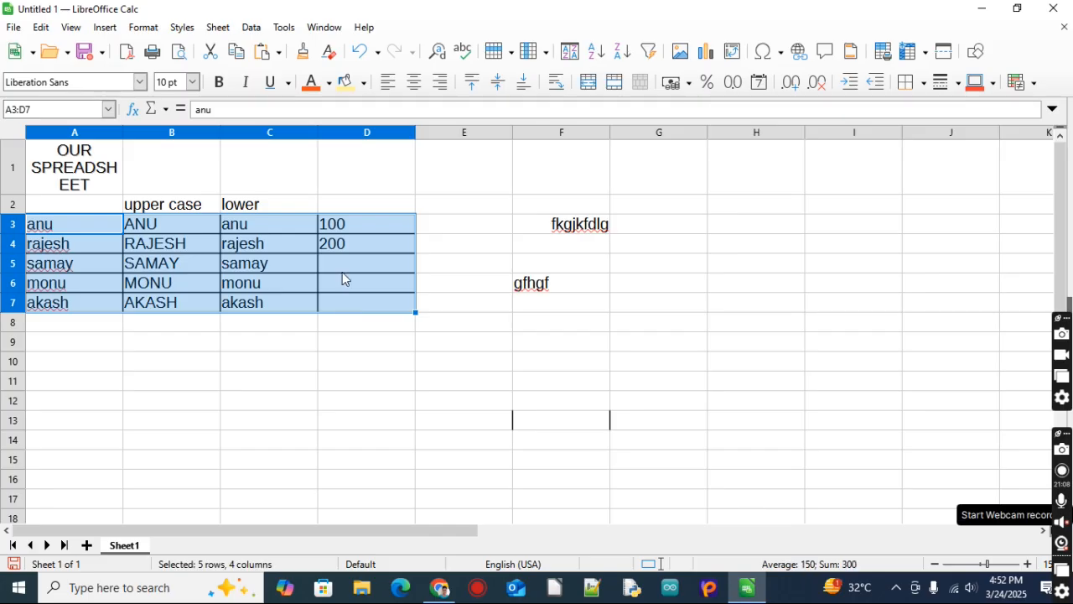
left_click(343, 279)
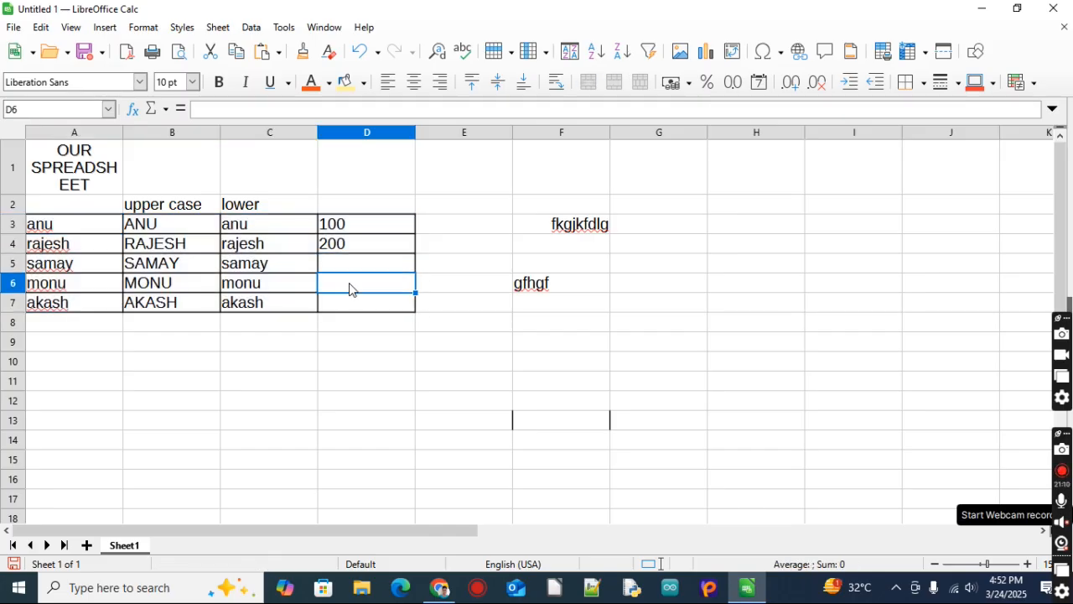
left_click(303, 52)
mouse_move(546, 206)
left_mouse_down()
mouse_move(556, 228)
mouse_move(542, 299)
left_mouse_up()
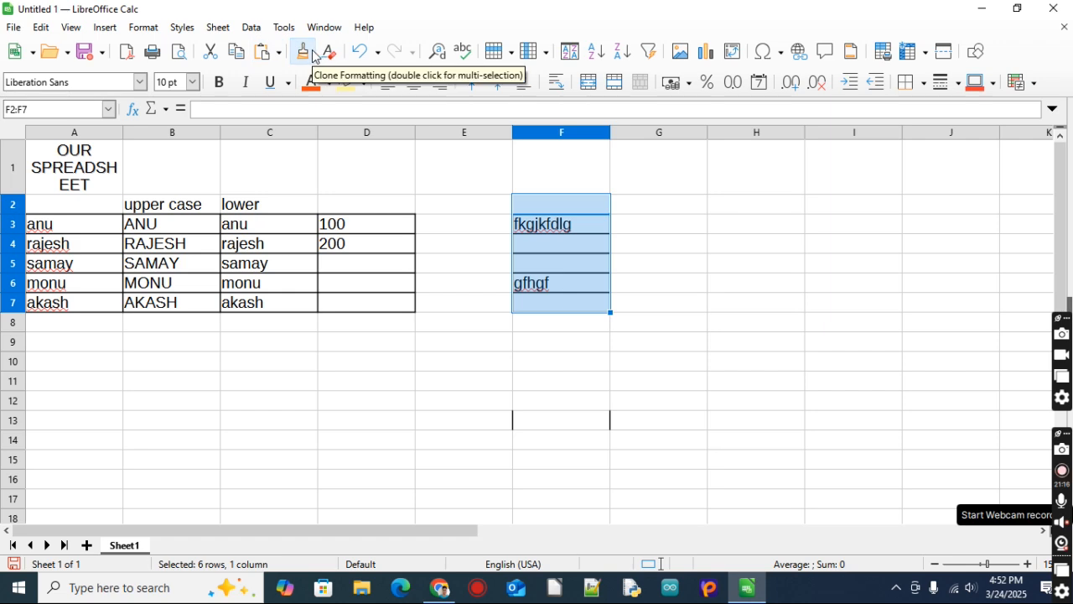
left_click(845, 340)
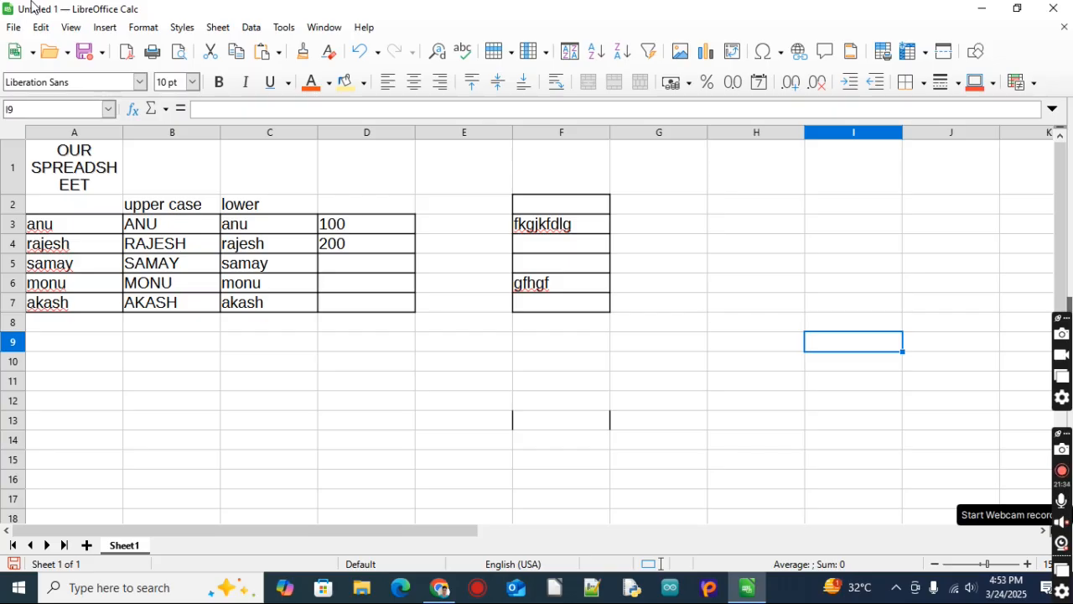
left_click(319, 519)
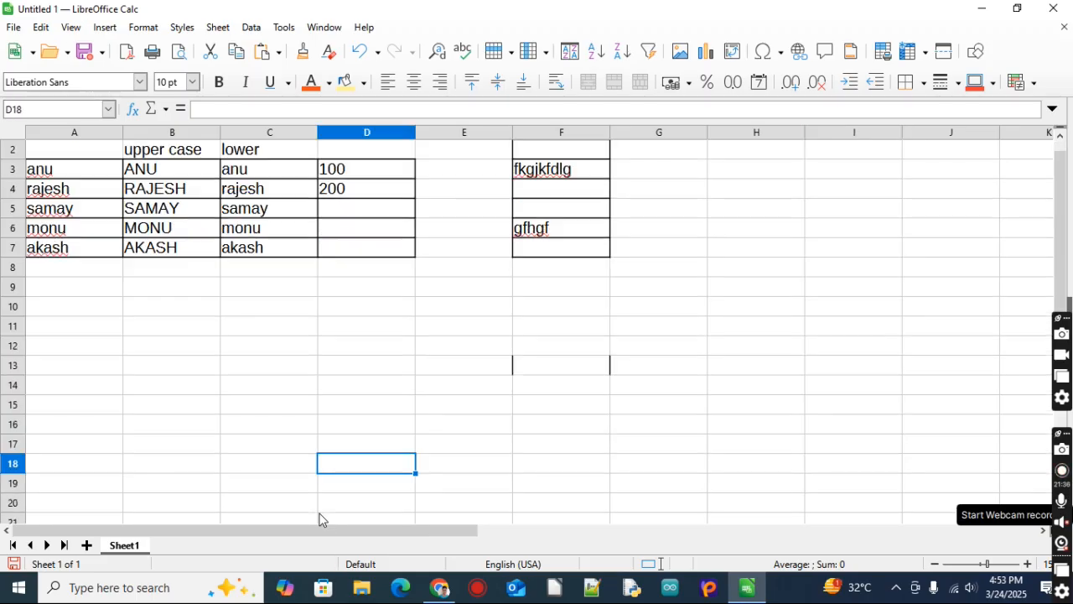
scroll(310, 503, "up", 1)
left_click(225, 438)
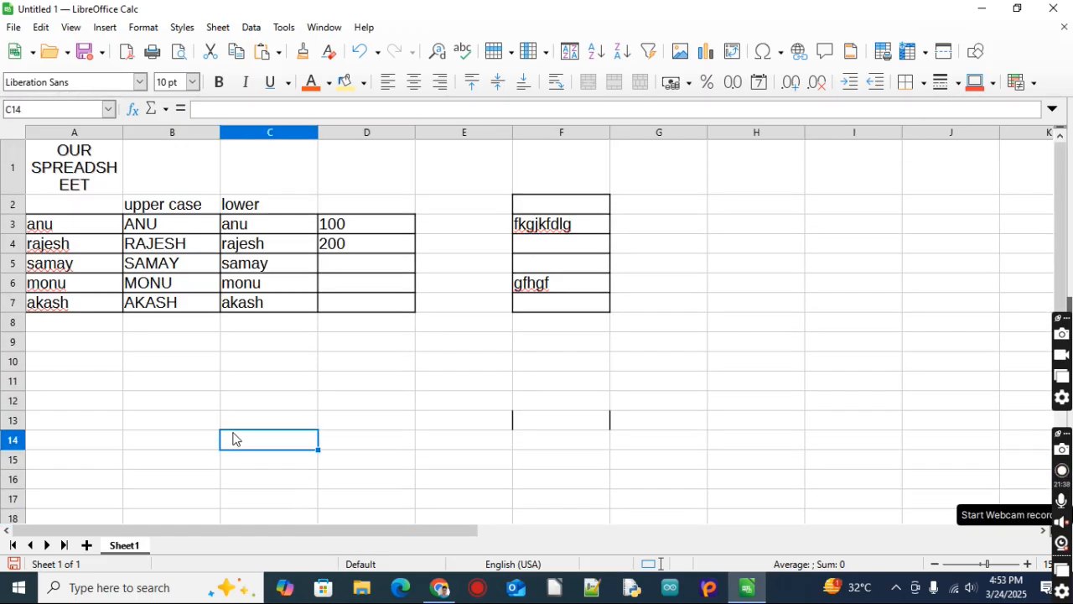
- Clear the direct formatting from the range F2:F7
left_click(140, 28)
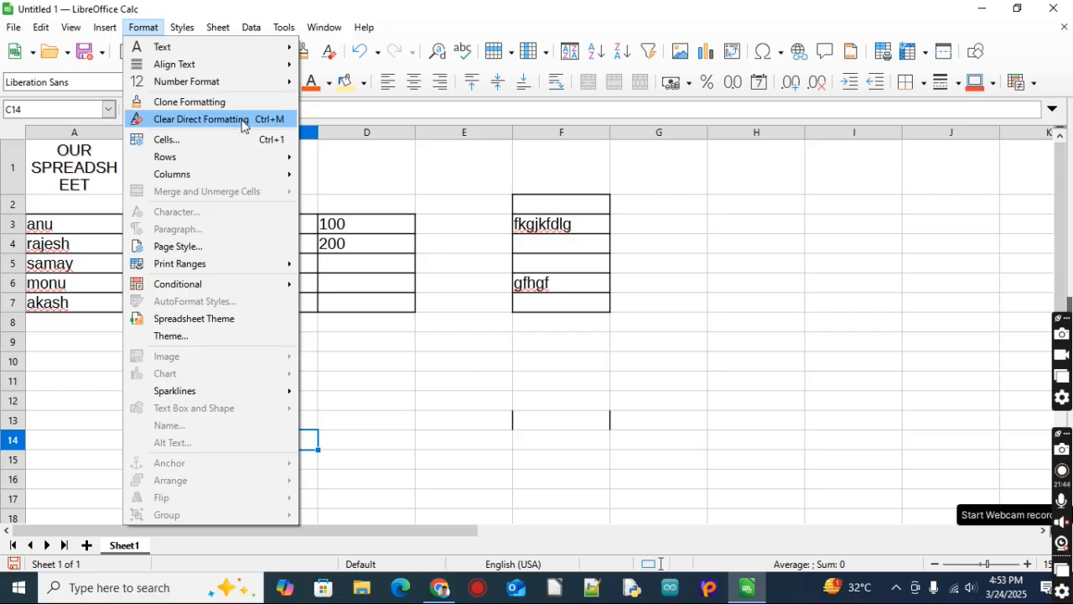
left_click(436, 369)
left_click_drag(562, 205, 563, 307)
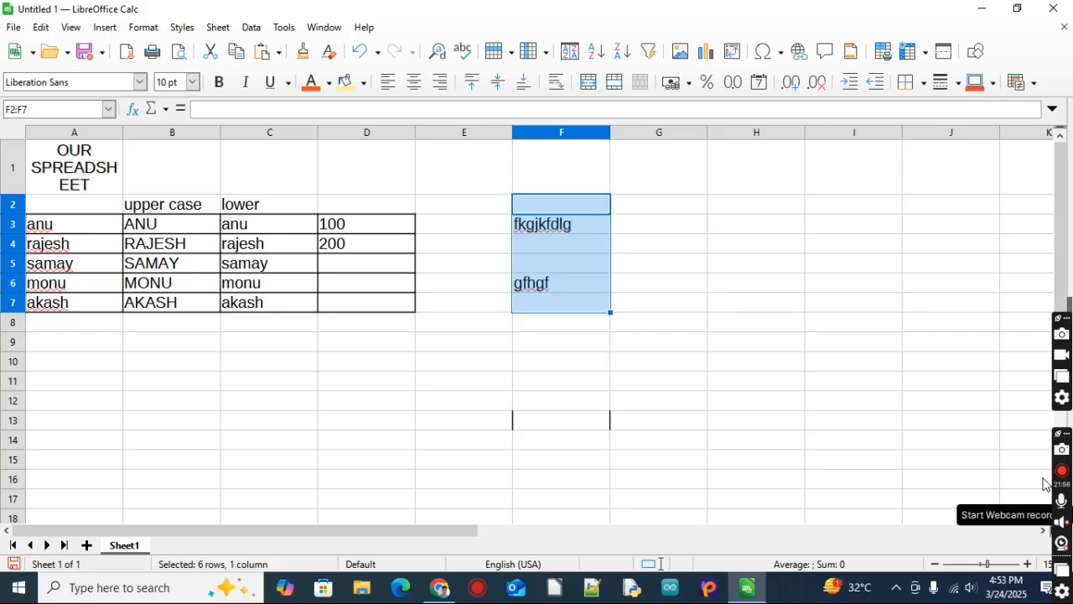
left_click(771, 361)
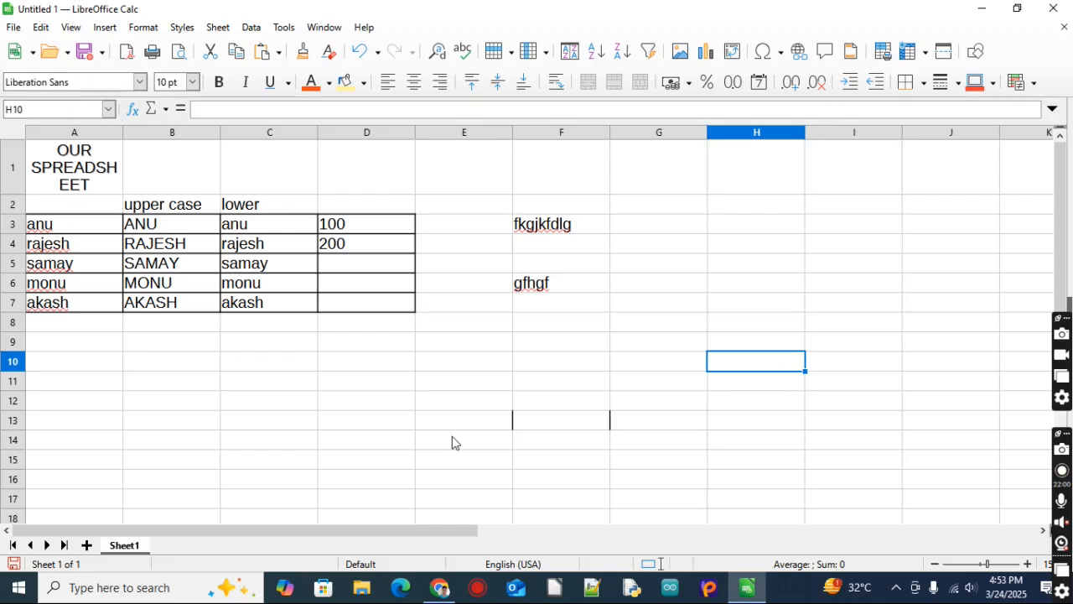
- Clear the direct formatting, including the borders, from the range A3:D7
left_click(82, 387)
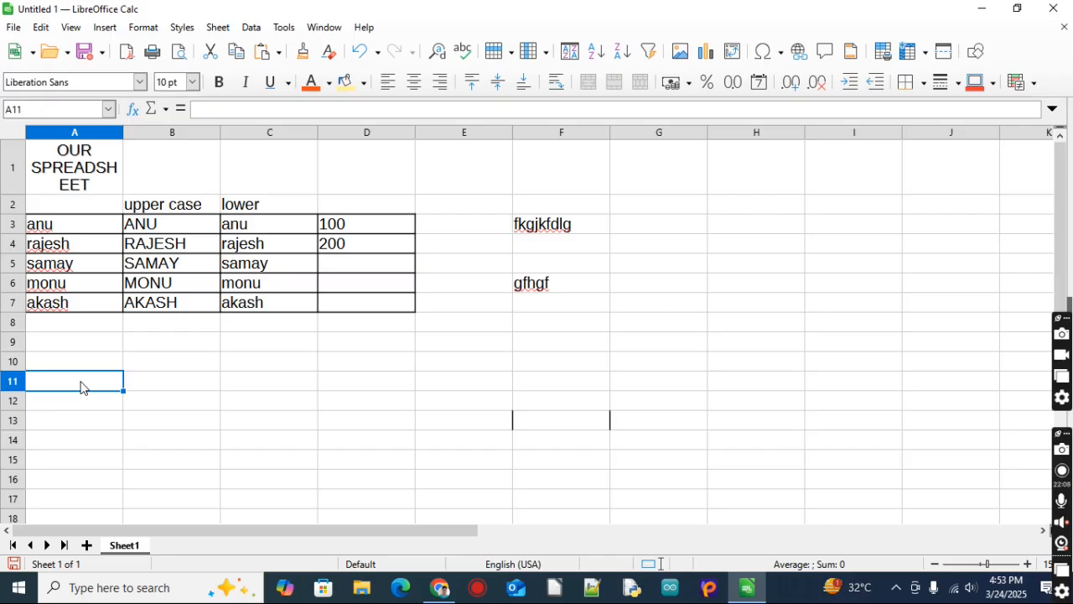
left_click_drag(79, 226, 388, 314)
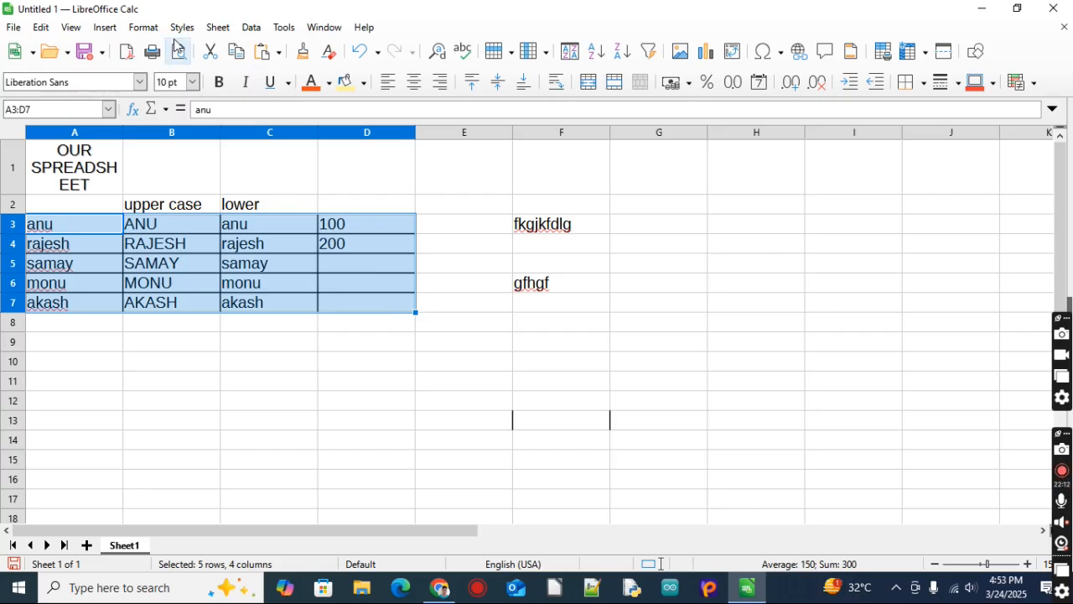
left_click(143, 27)
left_click(173, 118)
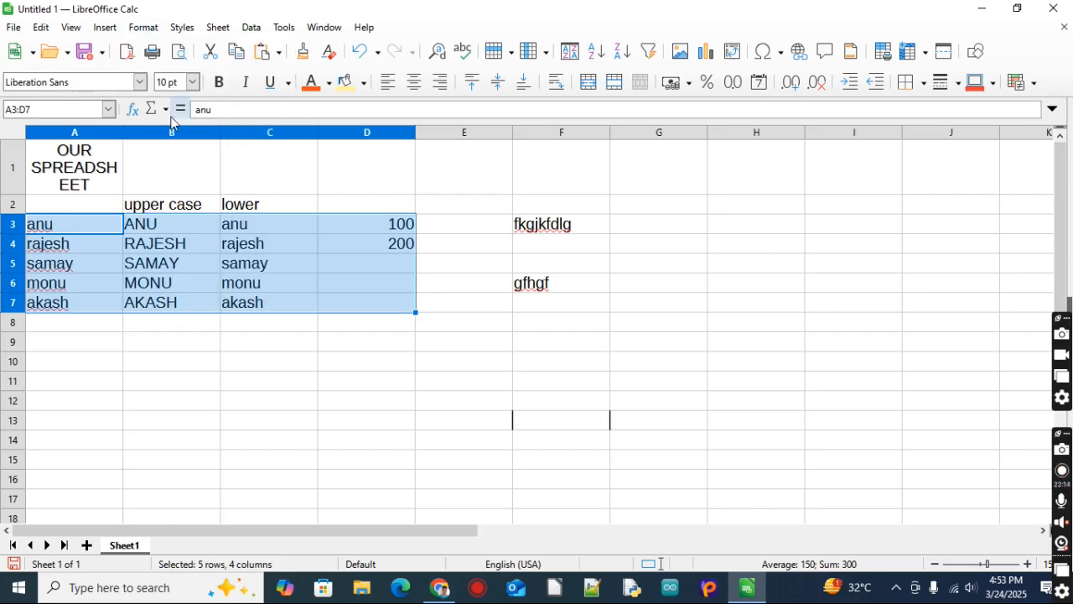
left_click(155, 459)
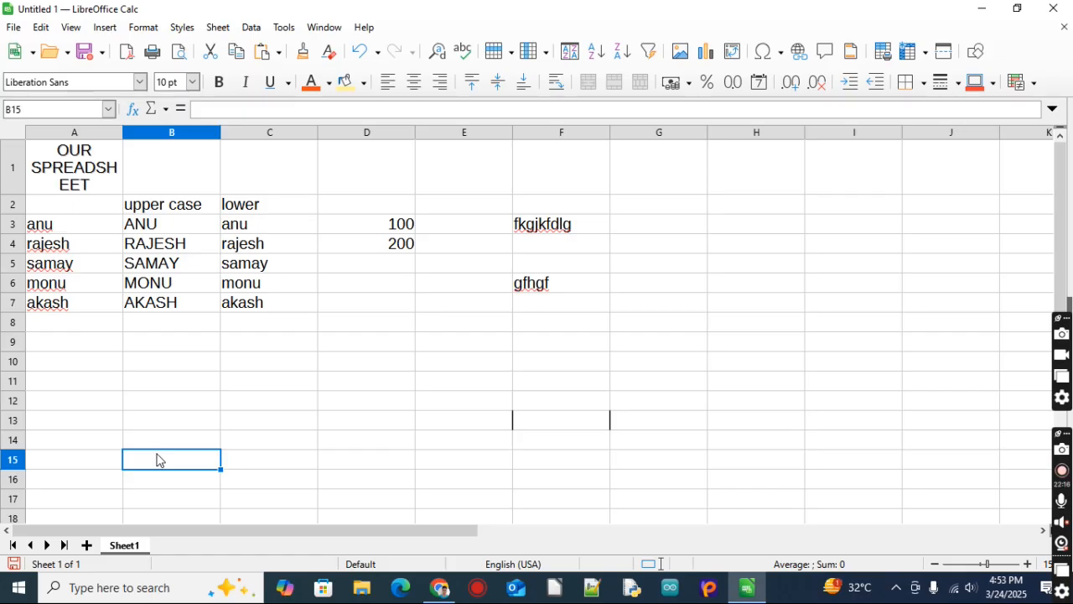
- Review the background, cell protection and alignment settings in the Format Cells dialog for cell A10, leaving them unapplied
left_click(72, 372)
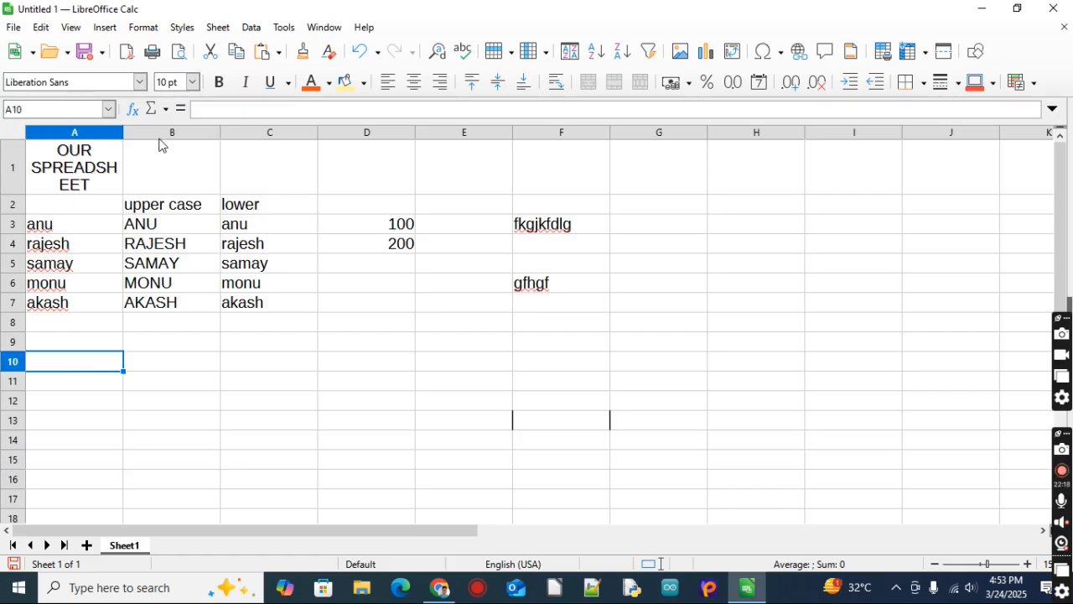
left_click(145, 28)
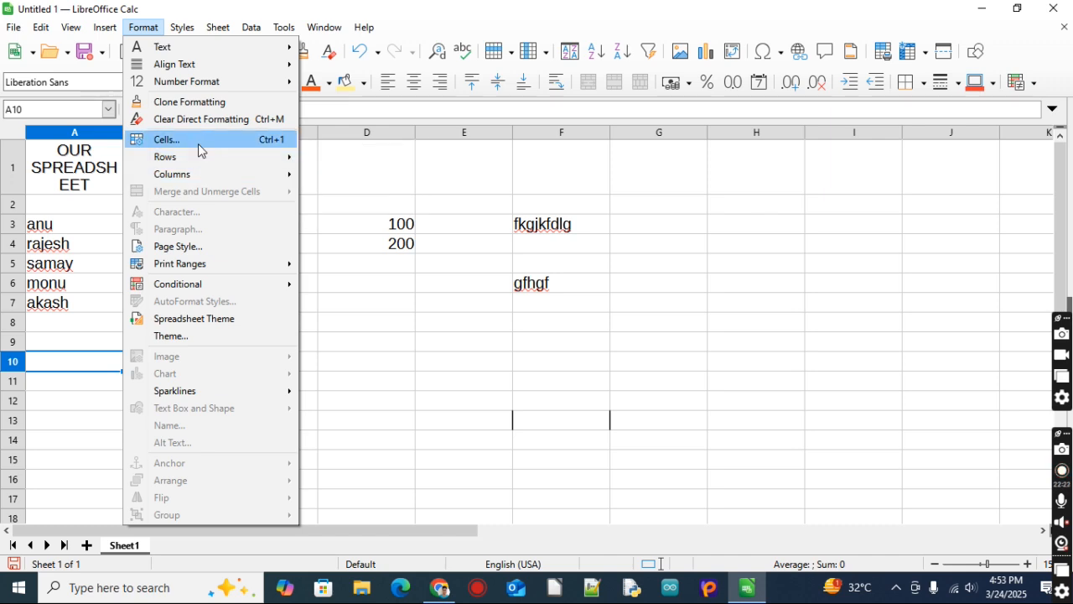
left_click(261, 141)
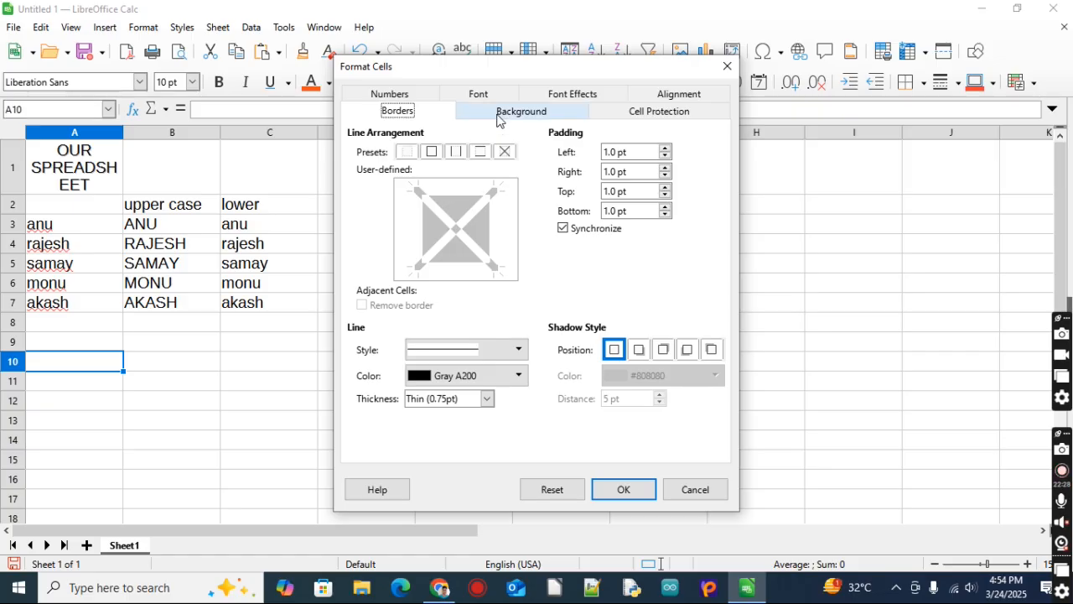
left_click(497, 116)
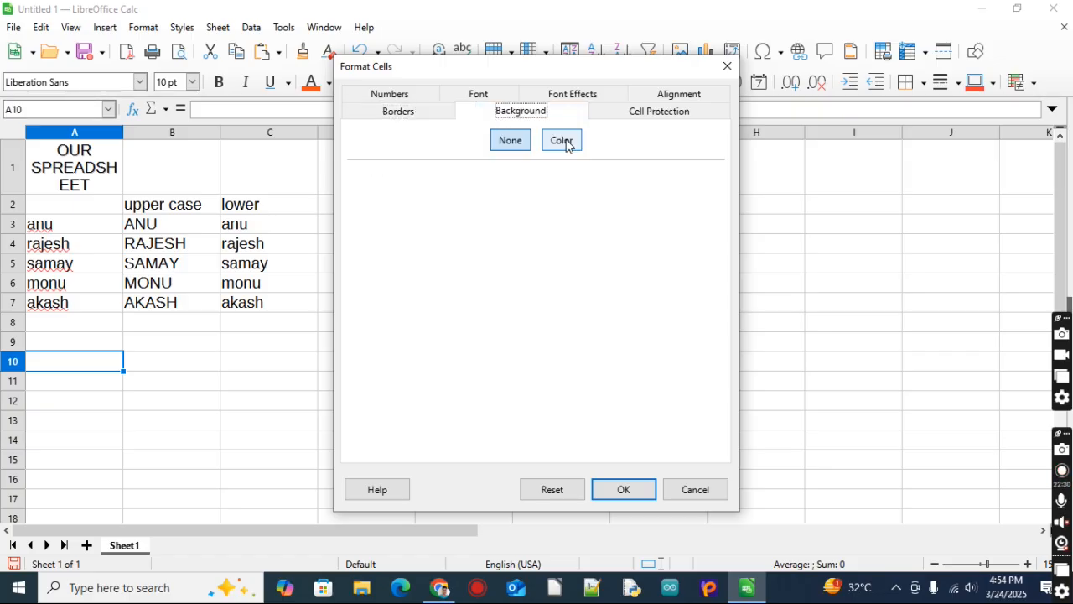
left_click(625, 116)
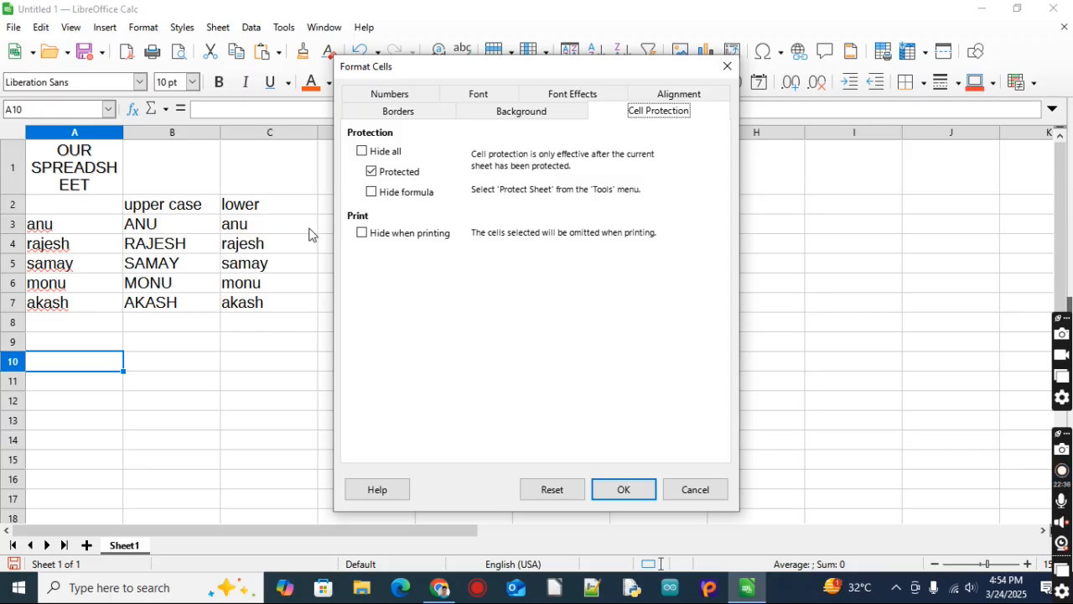
left_click(655, 95)
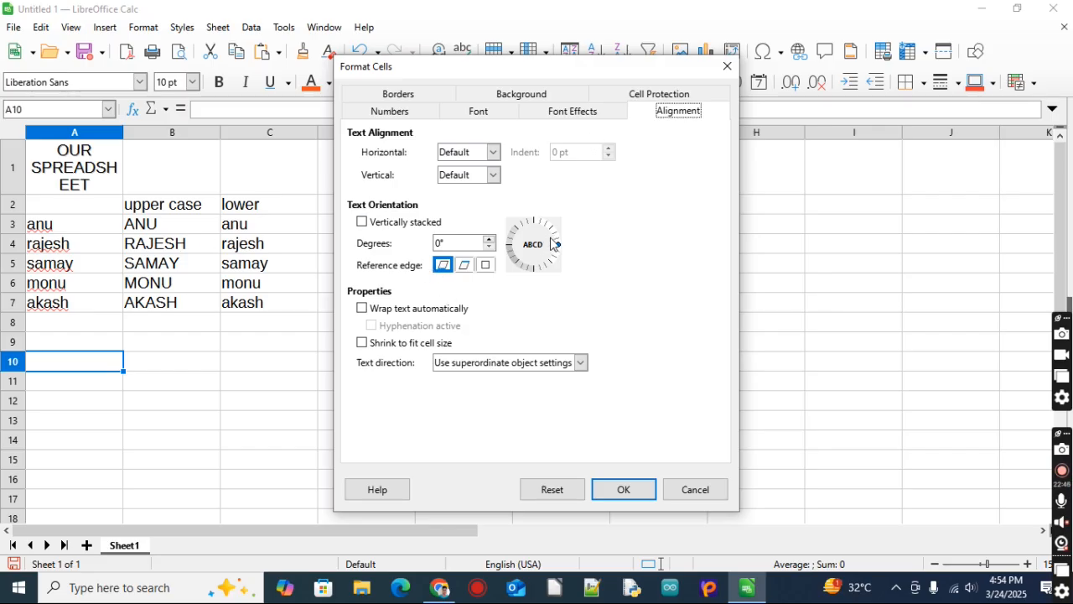
left_click(727, 67)
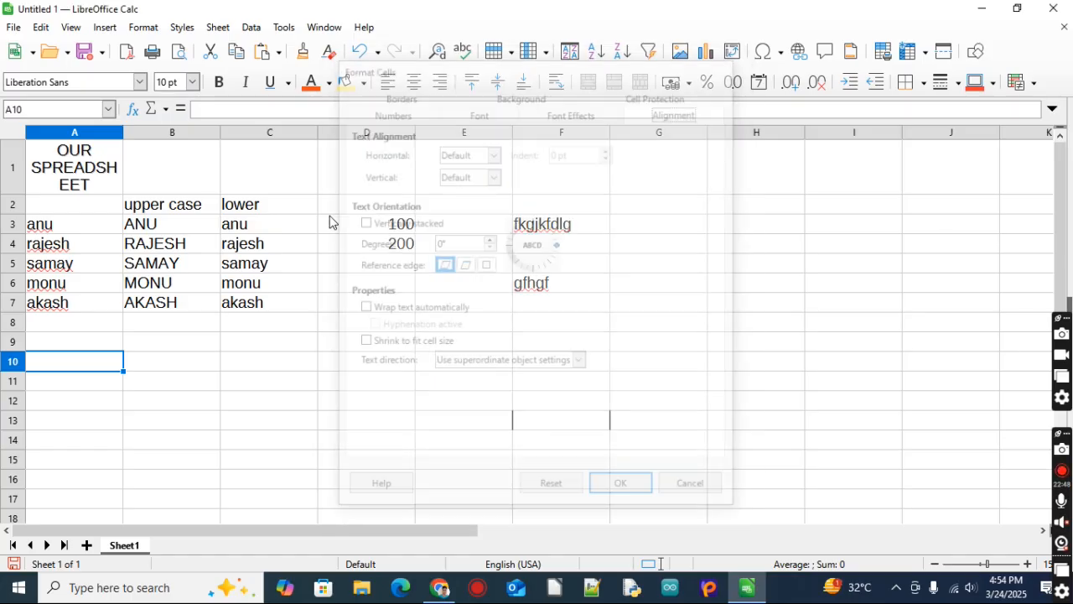
- Rotate the title text in cell A1 to 9 degrees
left_click(76, 183)
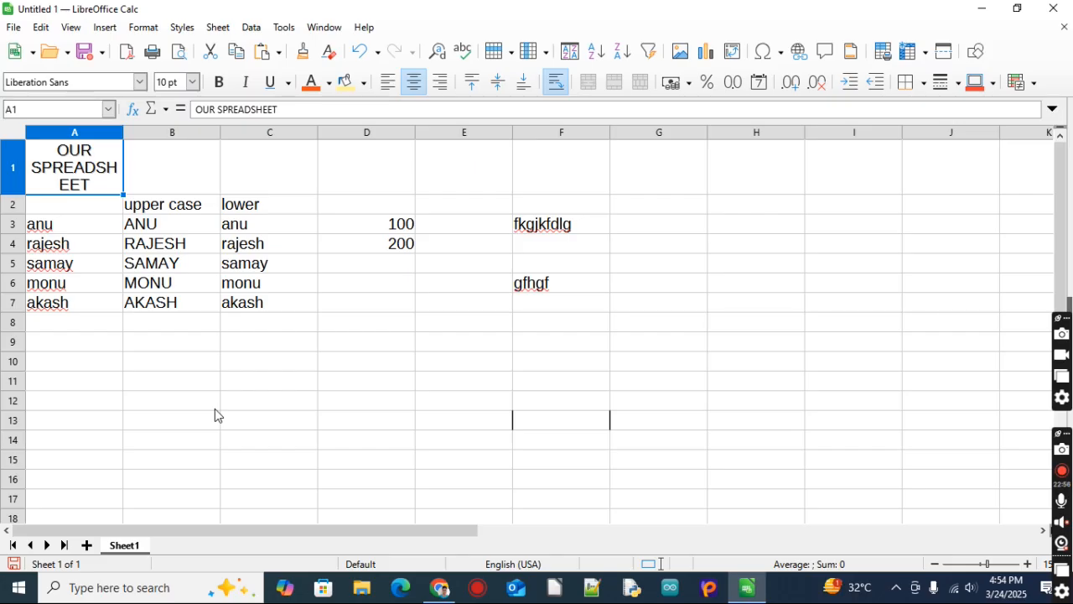
key("ctrl+1")
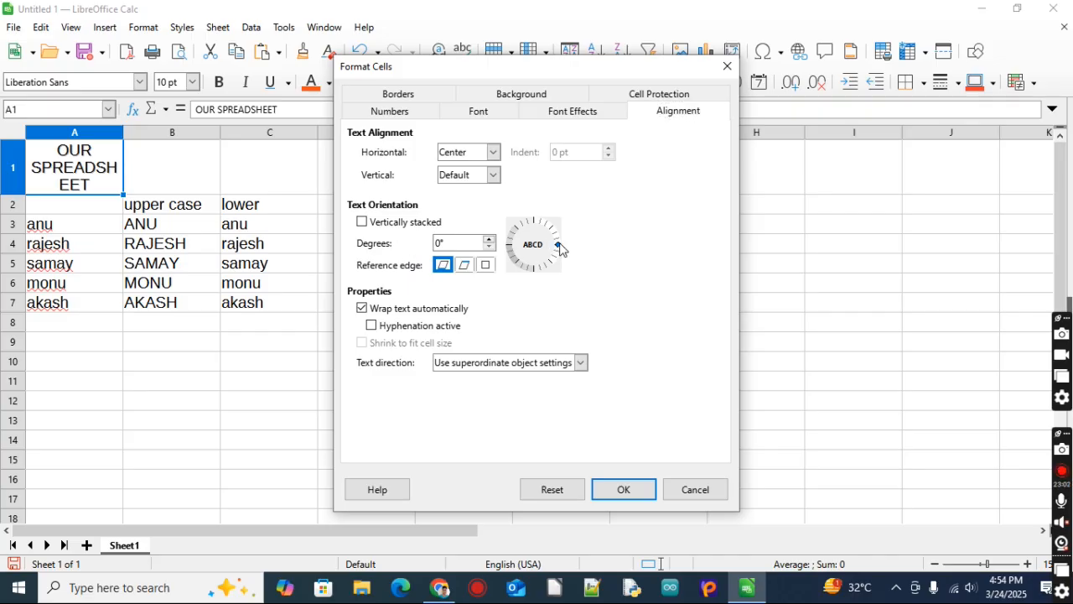
left_click_drag(560, 249, 560, 241)
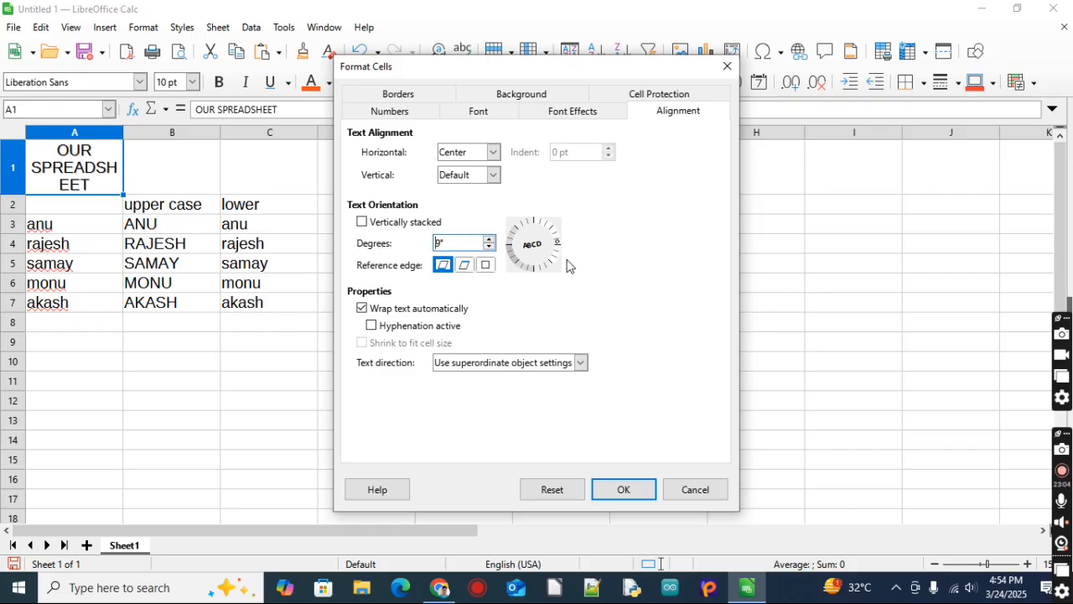
left_click(642, 495)
left_click(469, 451)
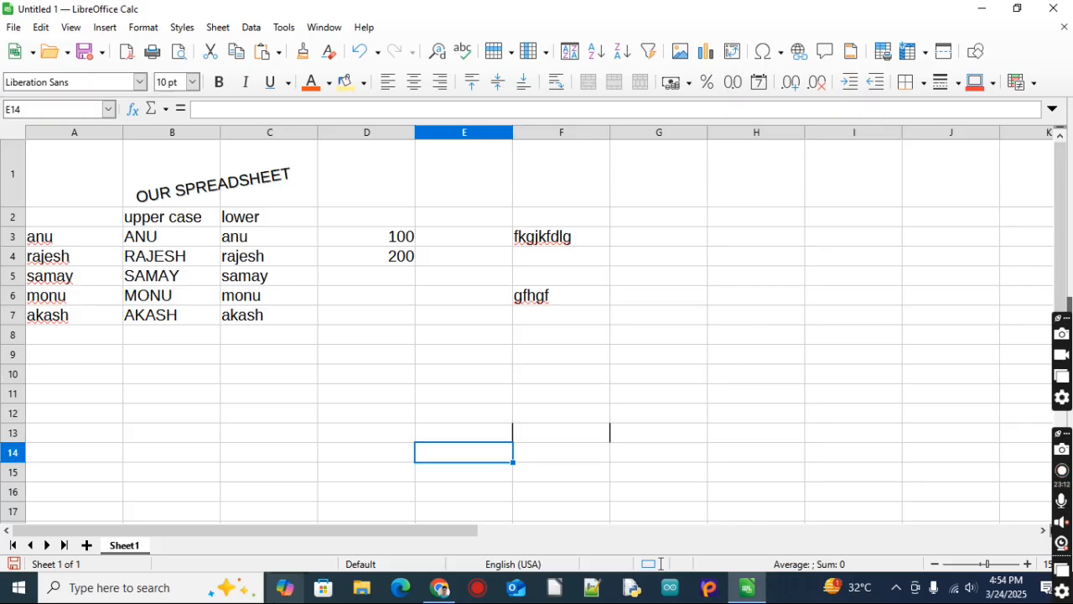
- Undo the rotation of the title text in cell A1 and view the cell's alignment settings
key("ctrl+z")
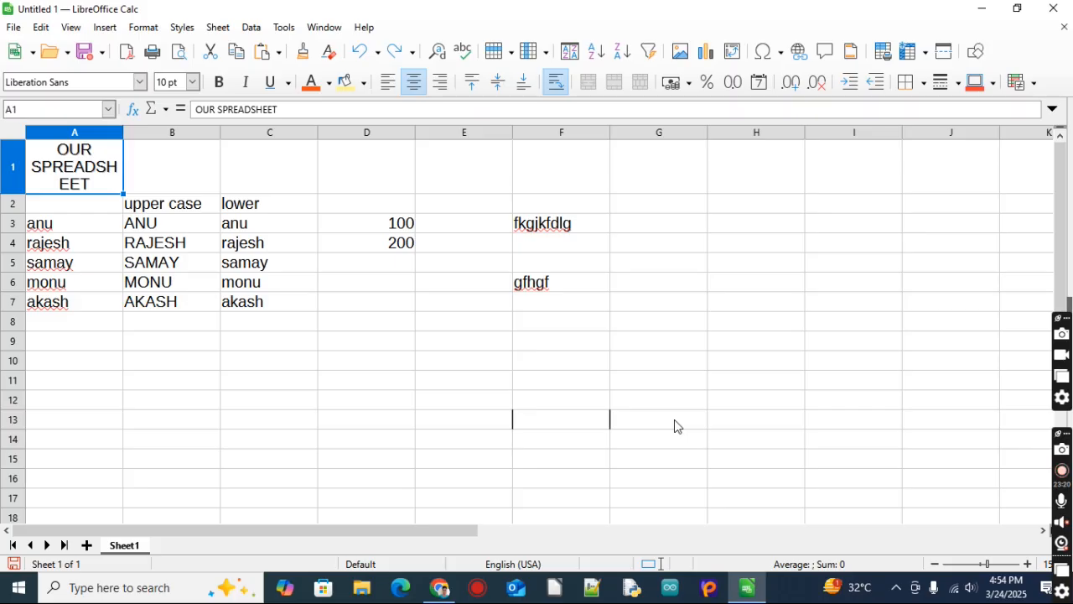
key("ctrl+1")
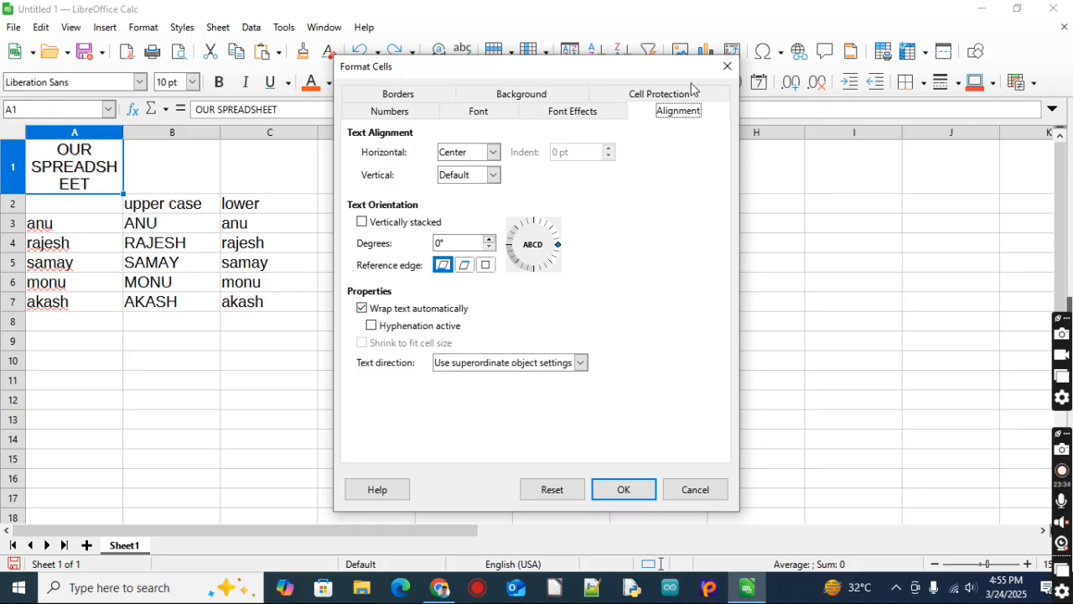
left_click(727, 65)
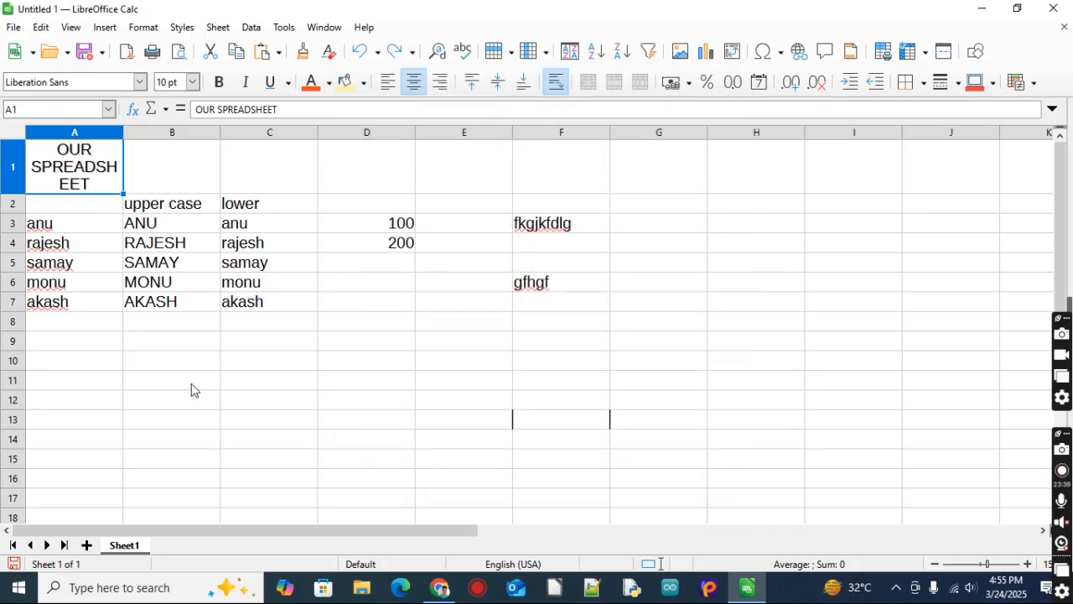
- Turn on automatic text wrapping for the empty cell A10
left_click(76, 362)
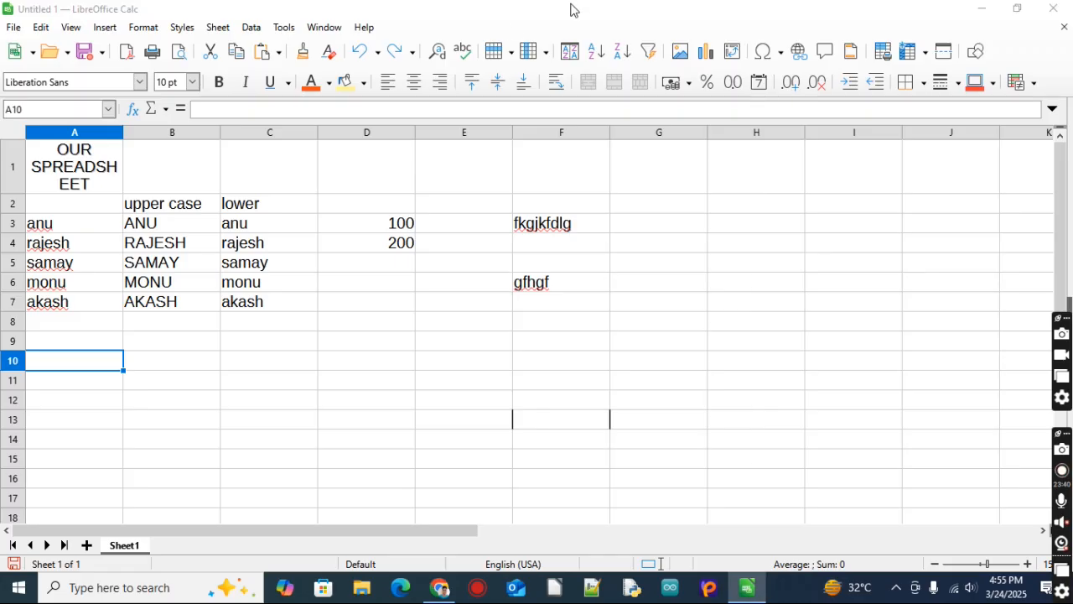
key("ctrl+1")
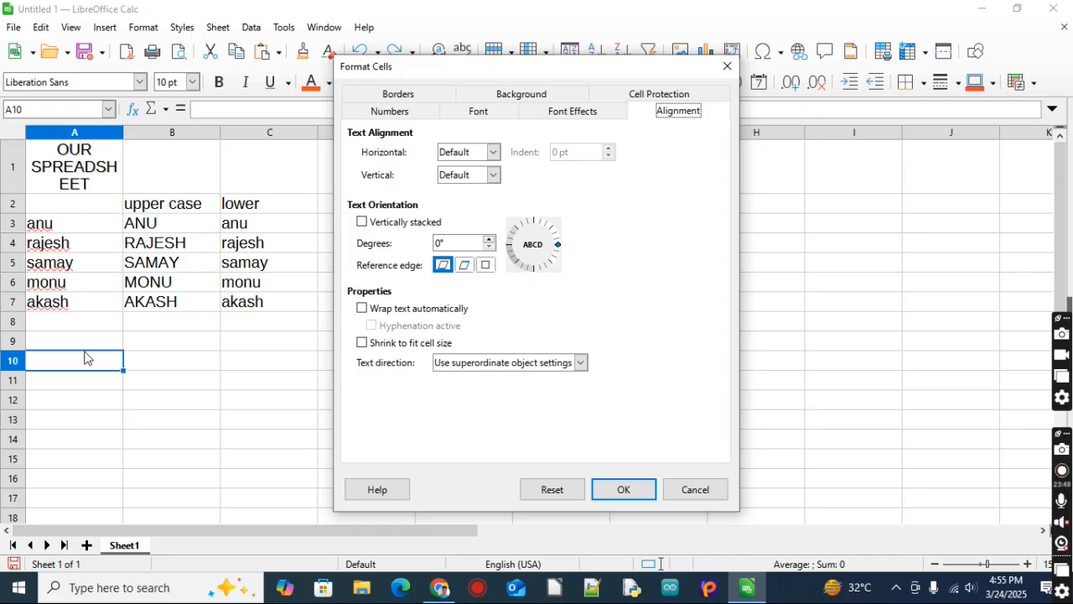
left_click(362, 309)
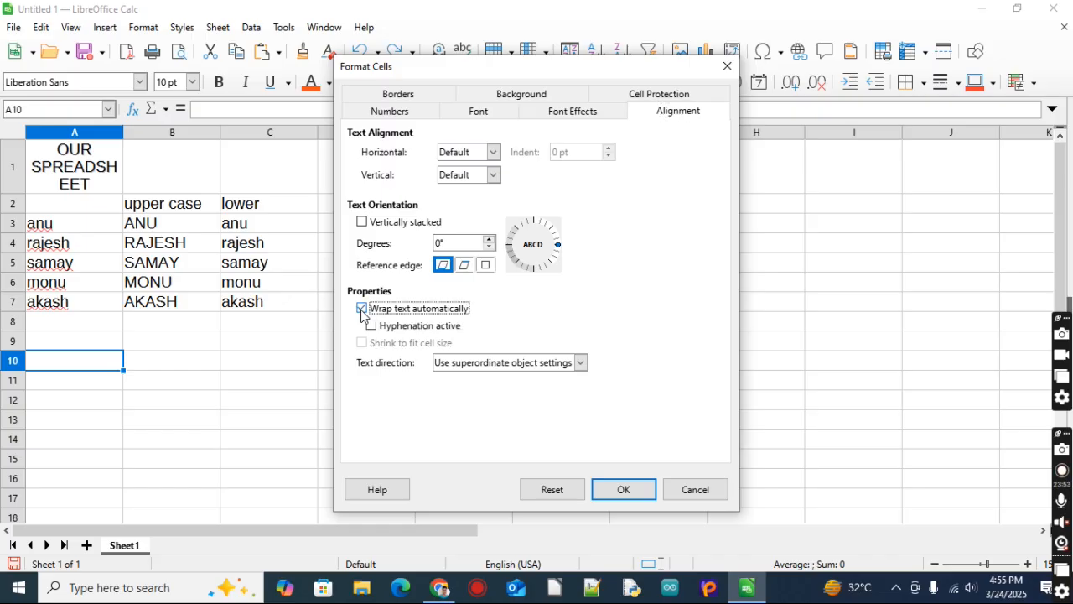
left_click(622, 494)
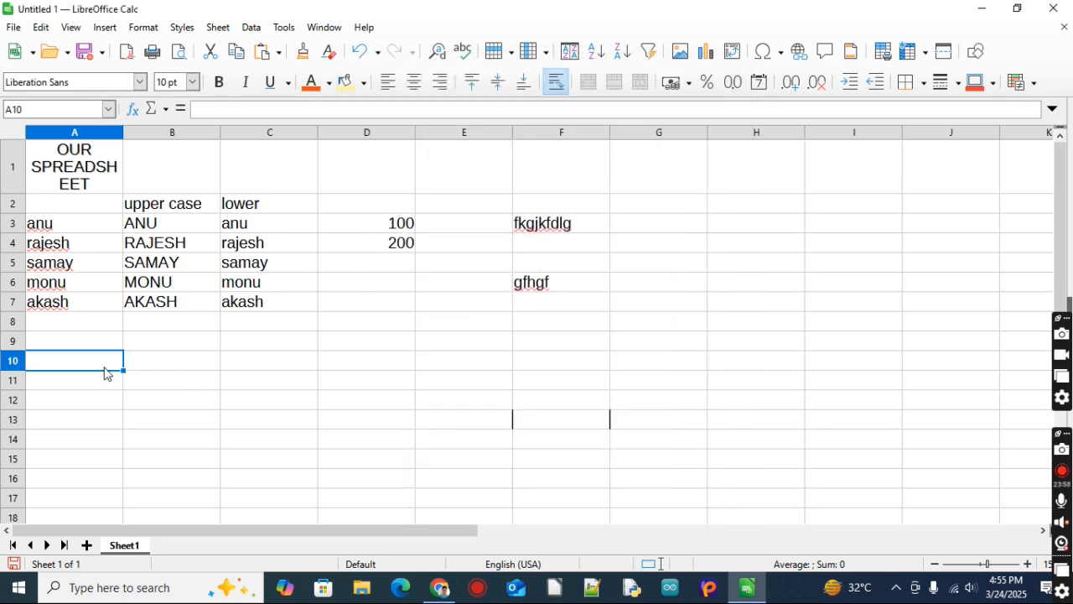
- Enter the long sample text "hjgjhvgvkjvhkjxchvkjxchvkjxchvjkcxhvxjkhcxvjkhxckjvxh" in cell A10
type("hjgjhvgvkjvhkj")
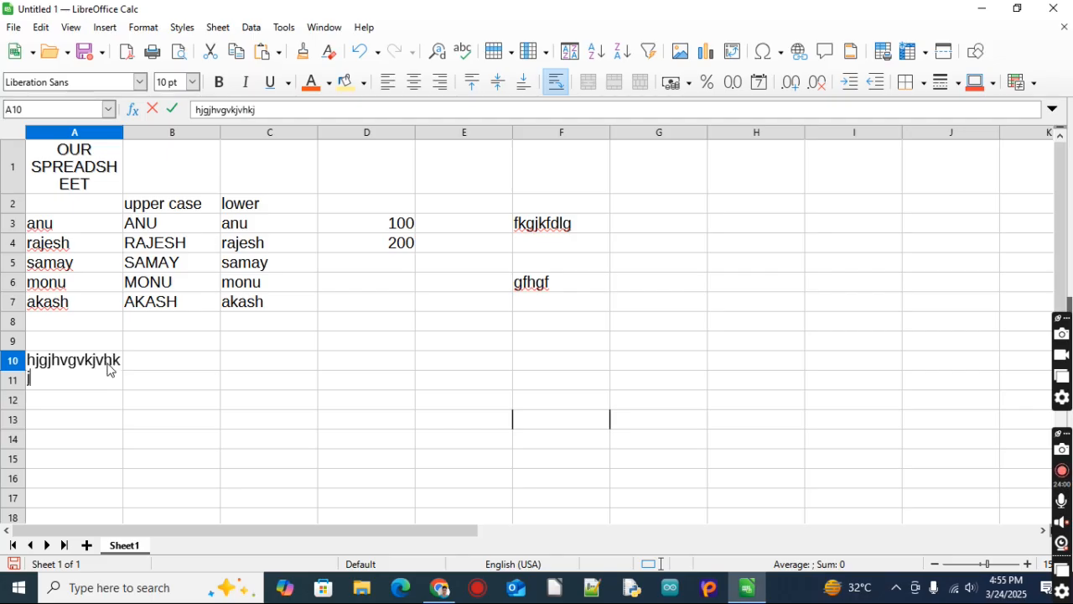
type("xchvkjxchvkjxchvjkcxhvxjkhcxvjkhxckjvxh")
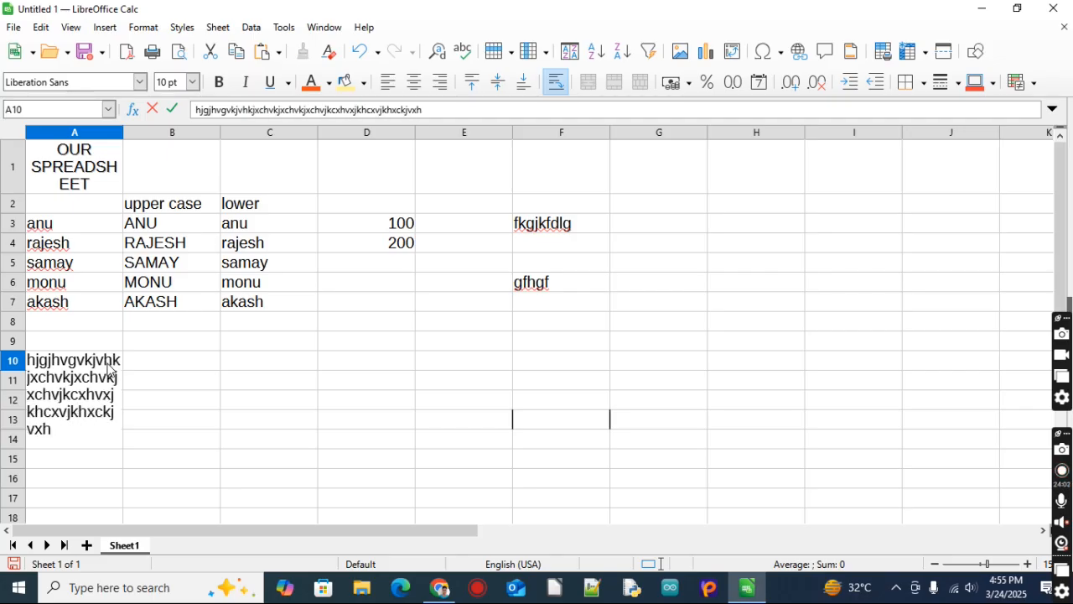
left_click(328, 341)
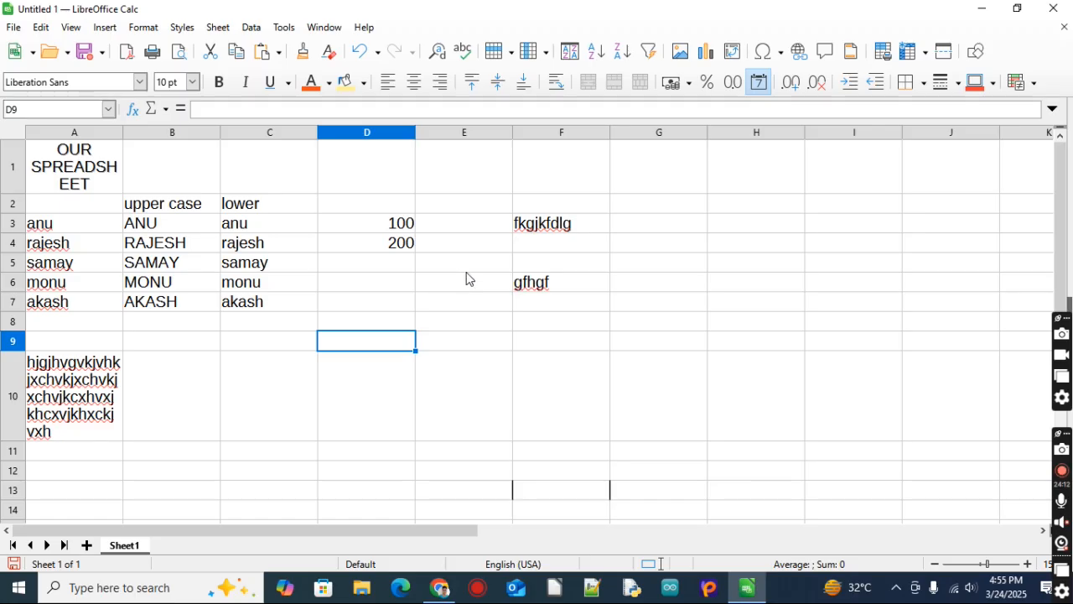
- Look through the formatting options for rows and columns, including width, optimal width, hide and show
left_click(74, 494)
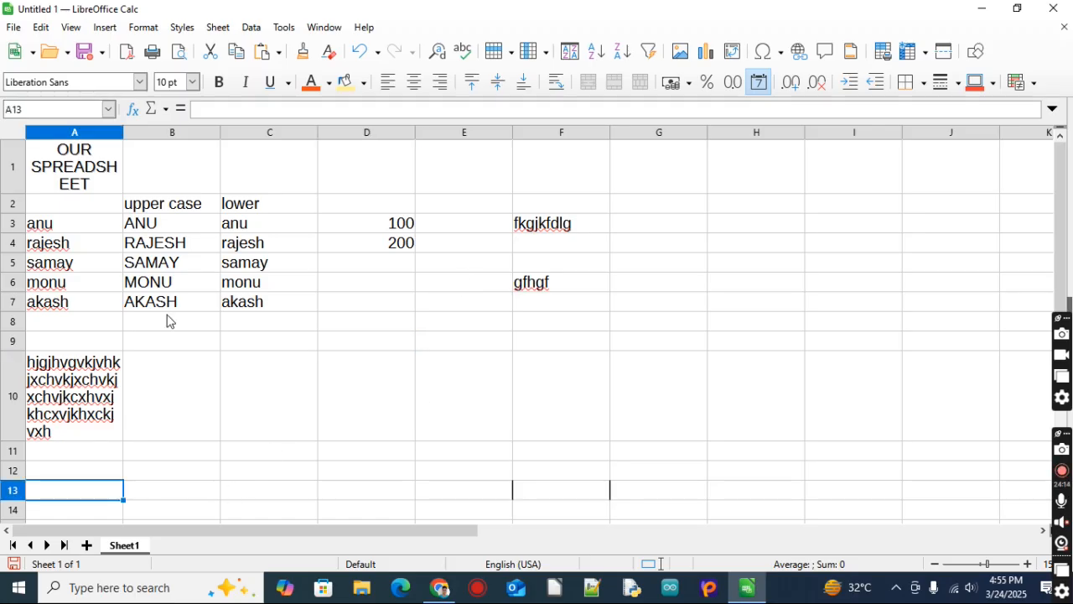
left_click(150, 30)
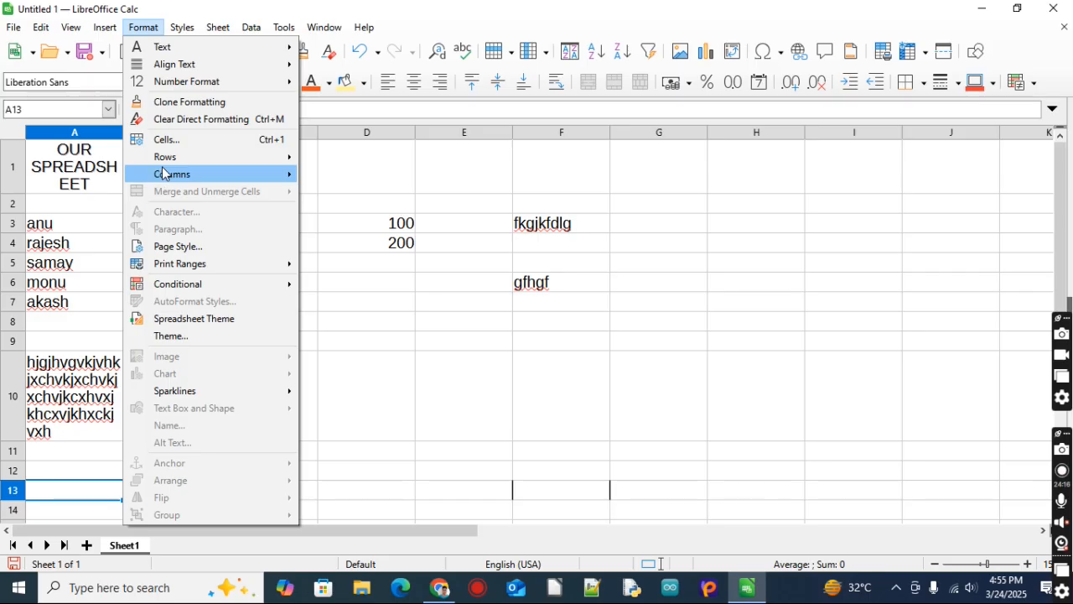
mouse_move(209, 157)
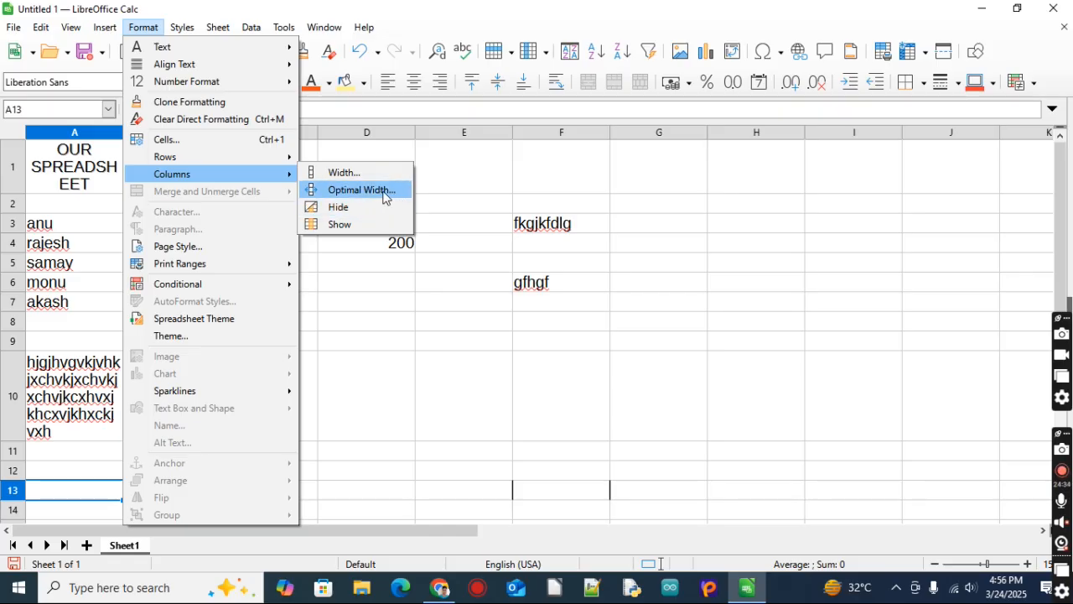
left_click(412, 369)
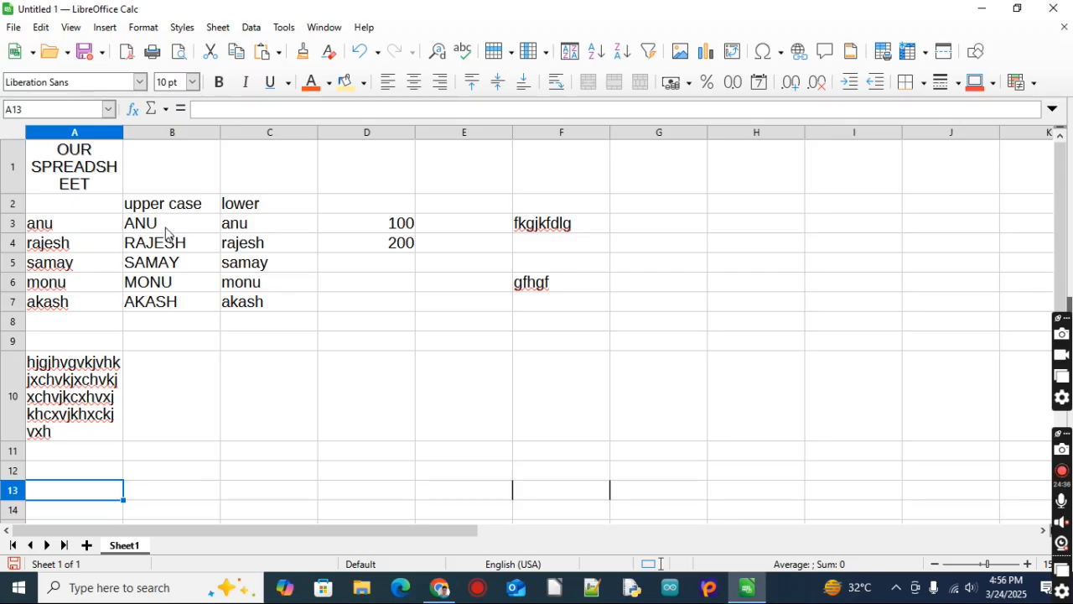
- View the optimal width setting for column F without applying it, and look over the remaining column formatting options
left_click(87, 161)
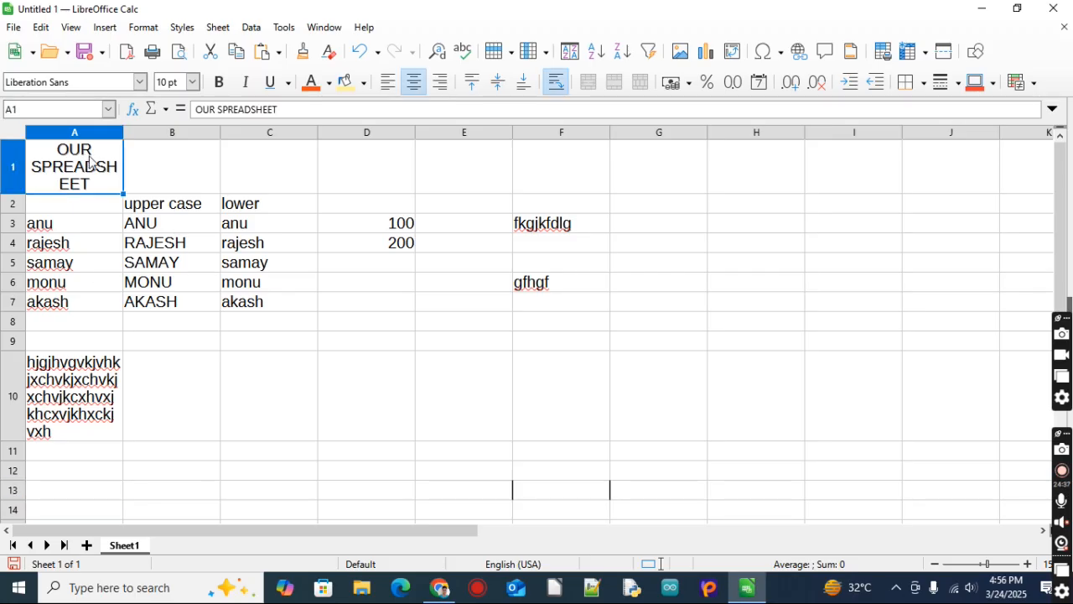
left_click(529, 228)
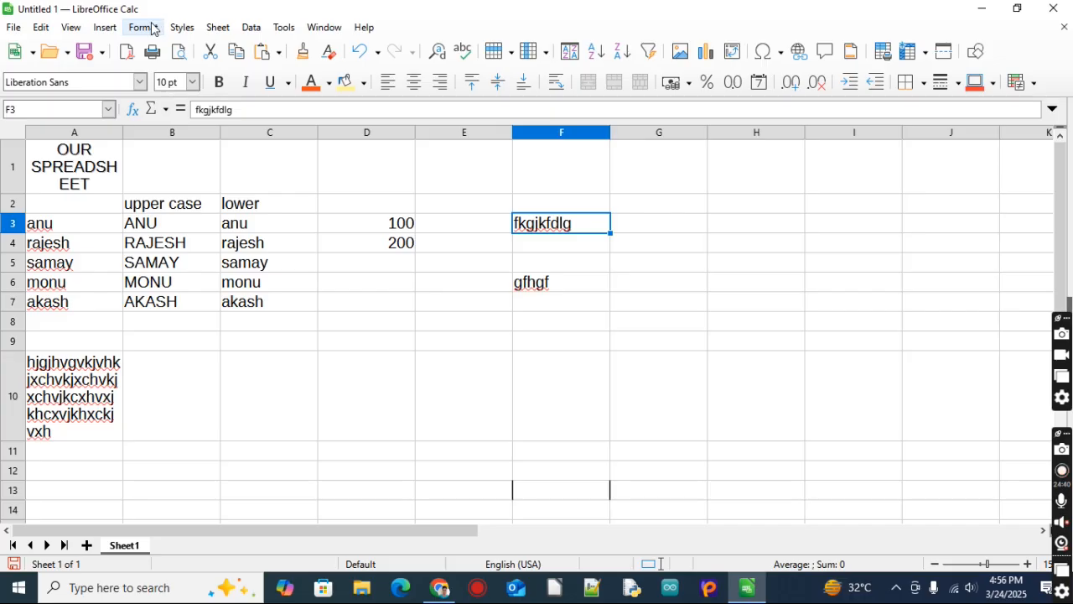
left_click(151, 28)
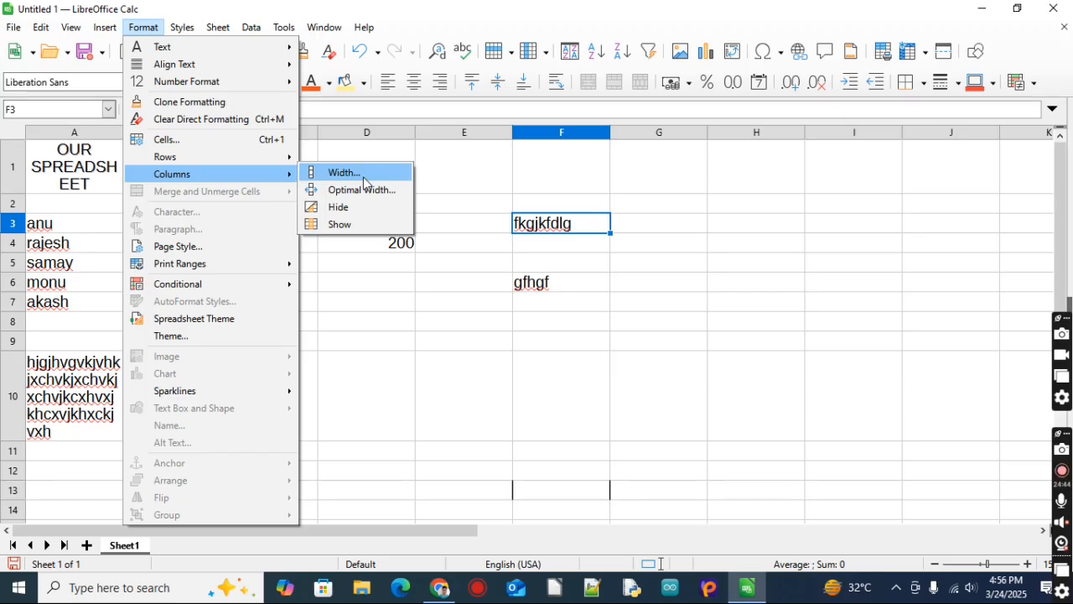
left_click(363, 191)
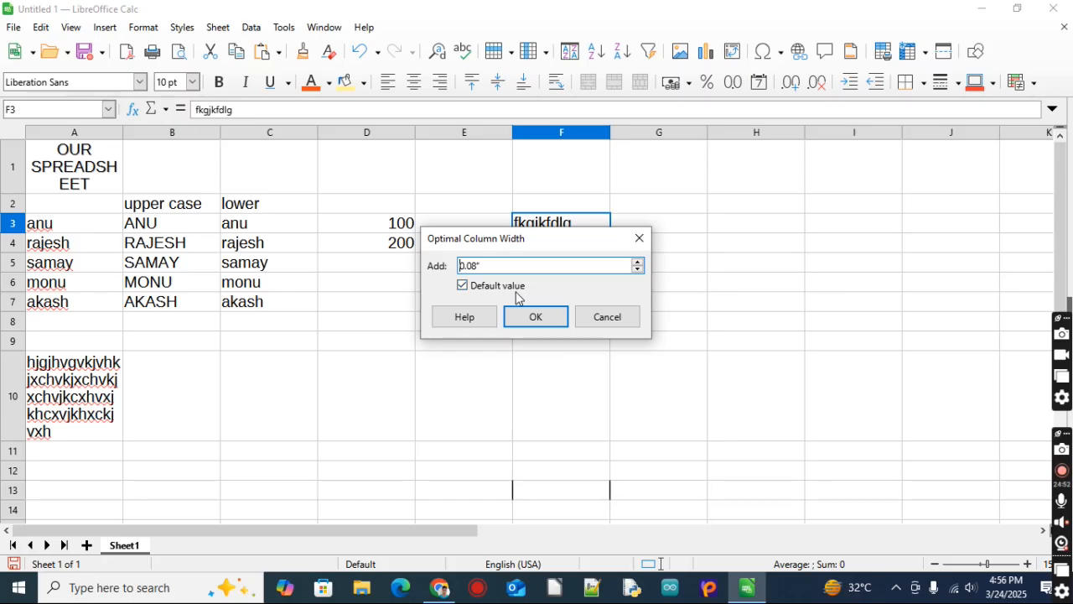
left_click(638, 238)
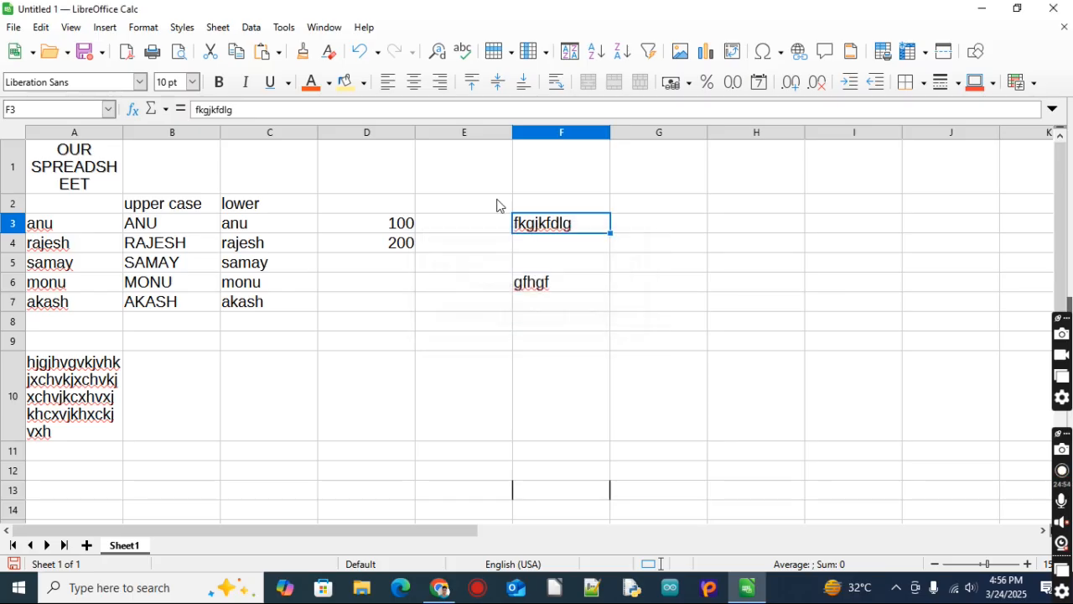
left_click(144, 27)
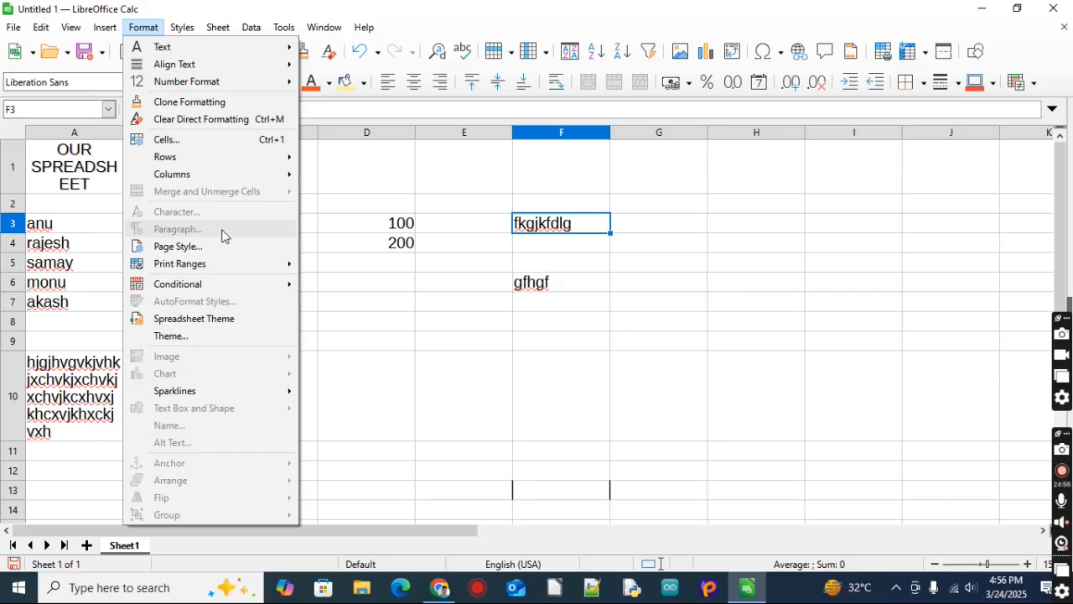
mouse_move(219, 175)
left_click(376, 341)
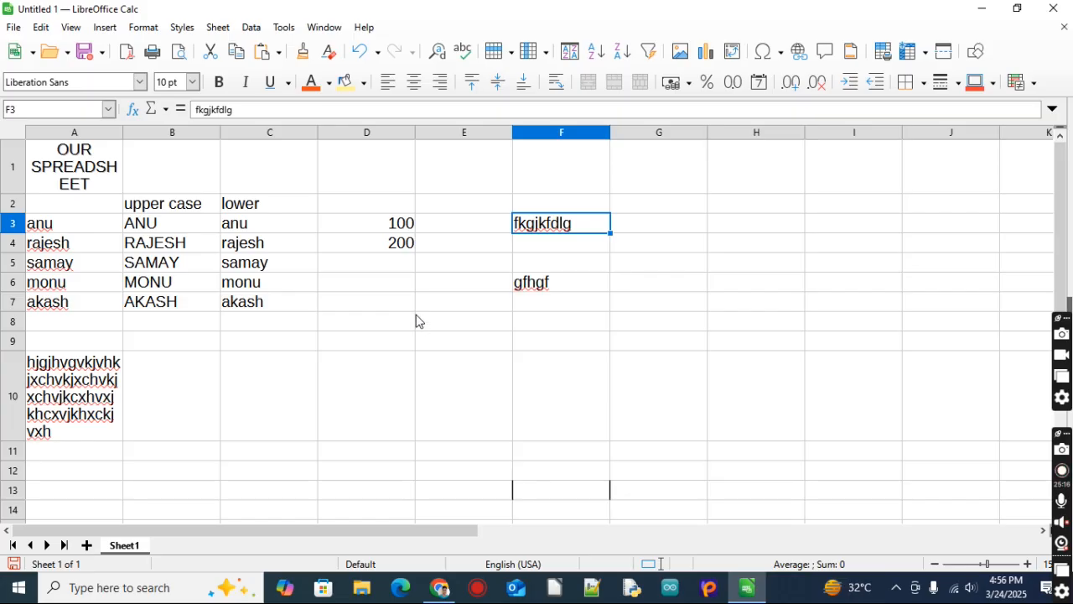
- Merge the empty cells D1:G1 into a single cell
left_click_drag(381, 160, 653, 158)
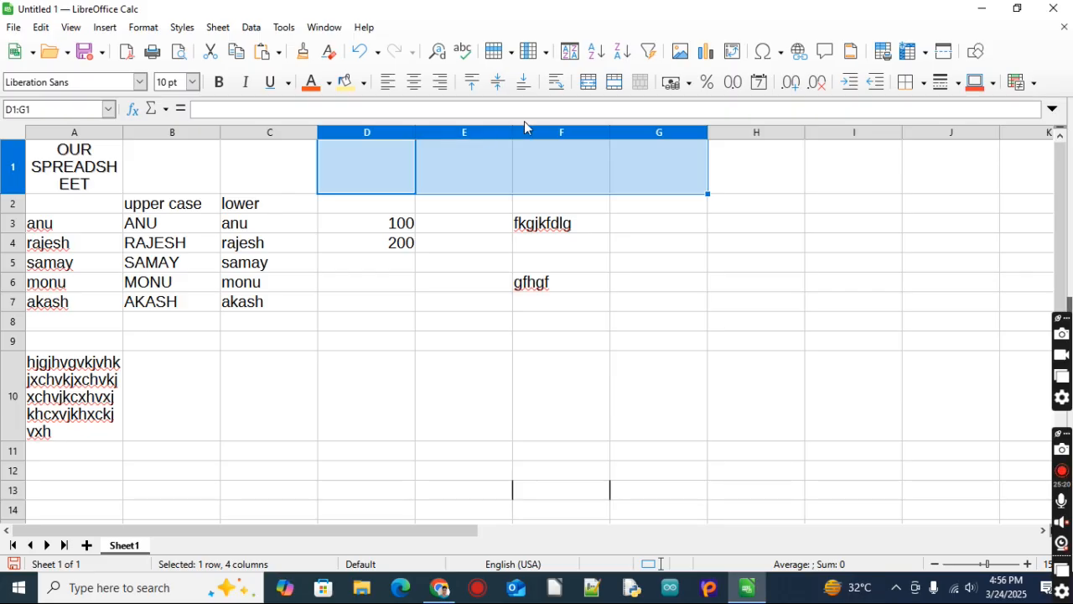
left_click(143, 27)
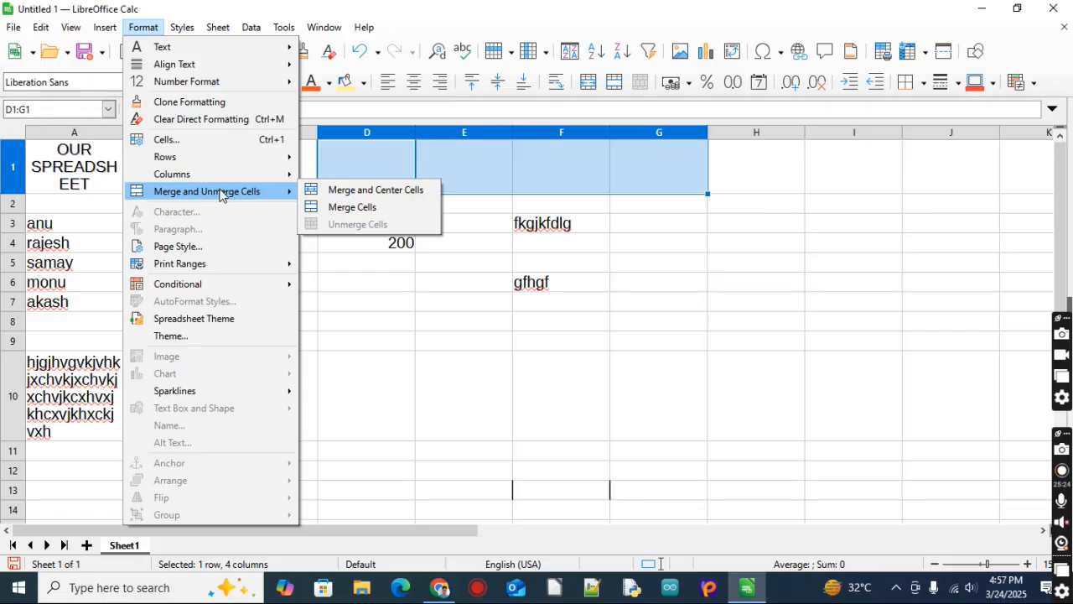
left_click(367, 218)
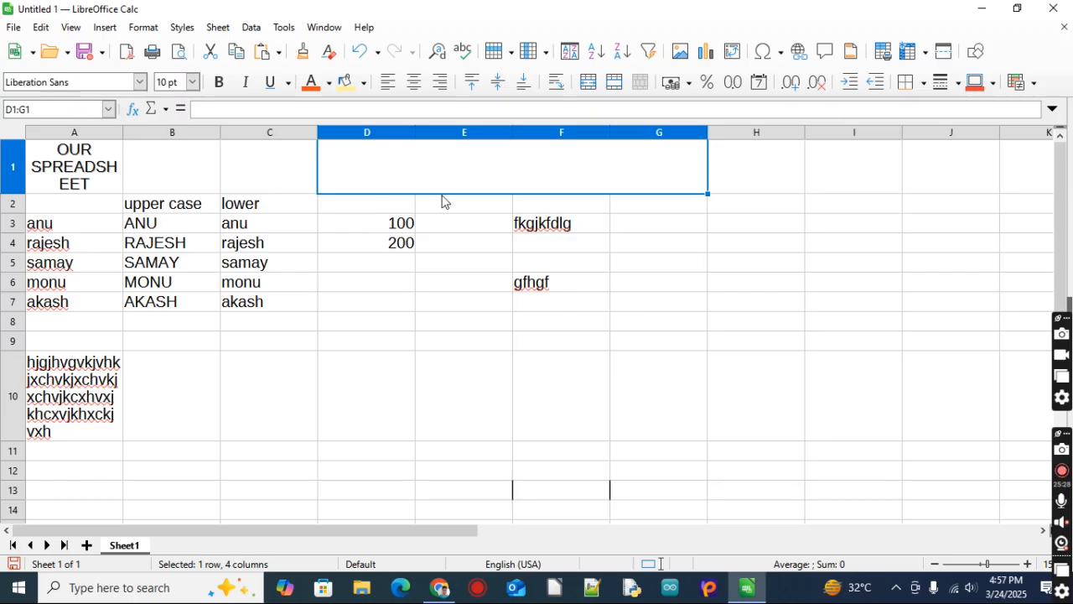
left_click(366, 401)
- Open the page style settings and review the page, borders, background, header, footer and sheet options
left_click(143, 27)
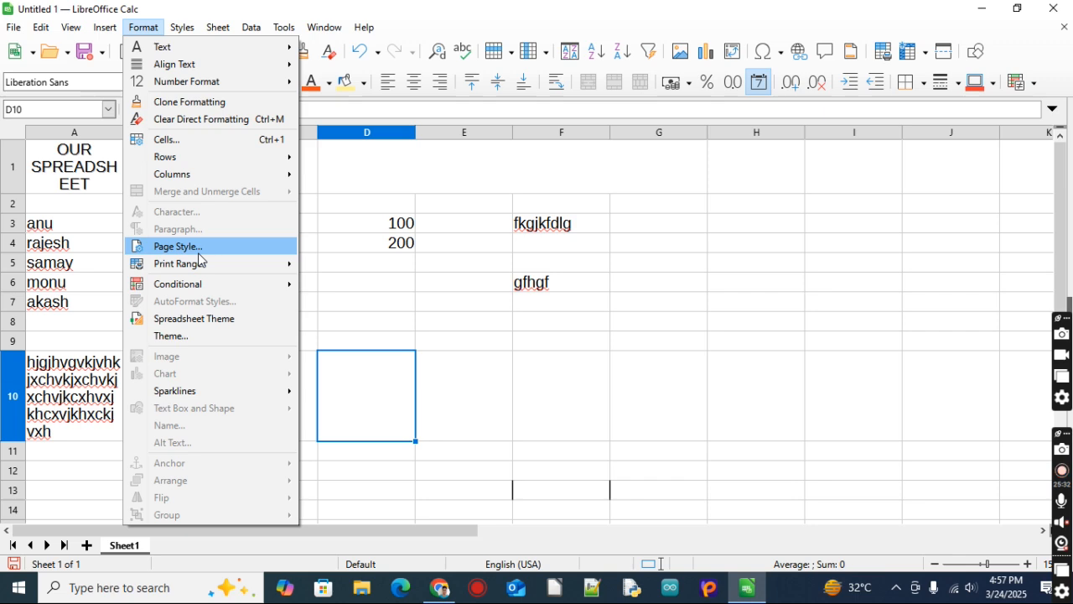
key("Escape")
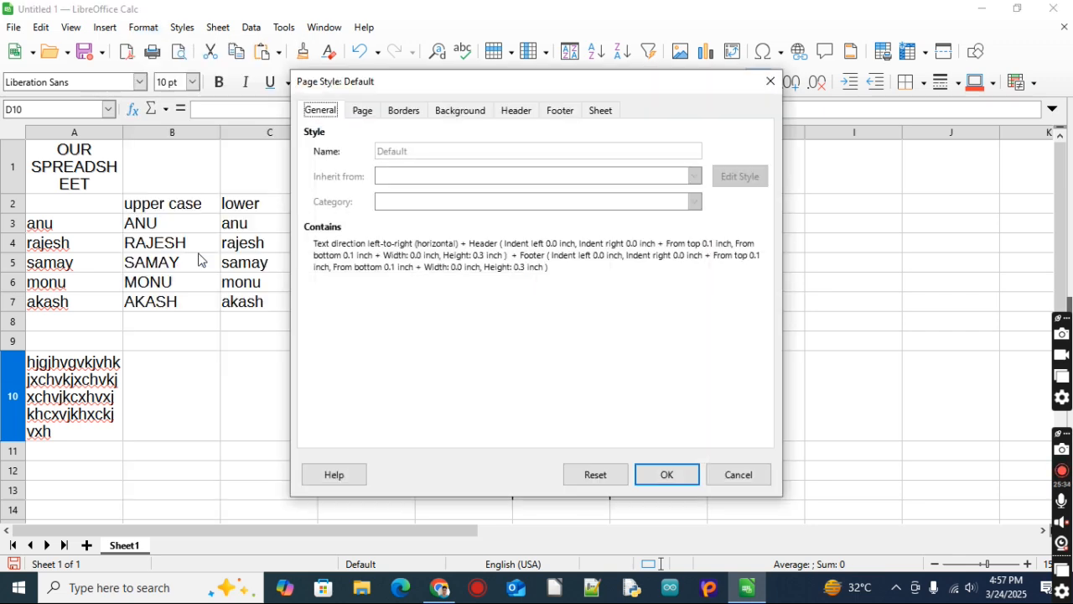
left_click(364, 112)
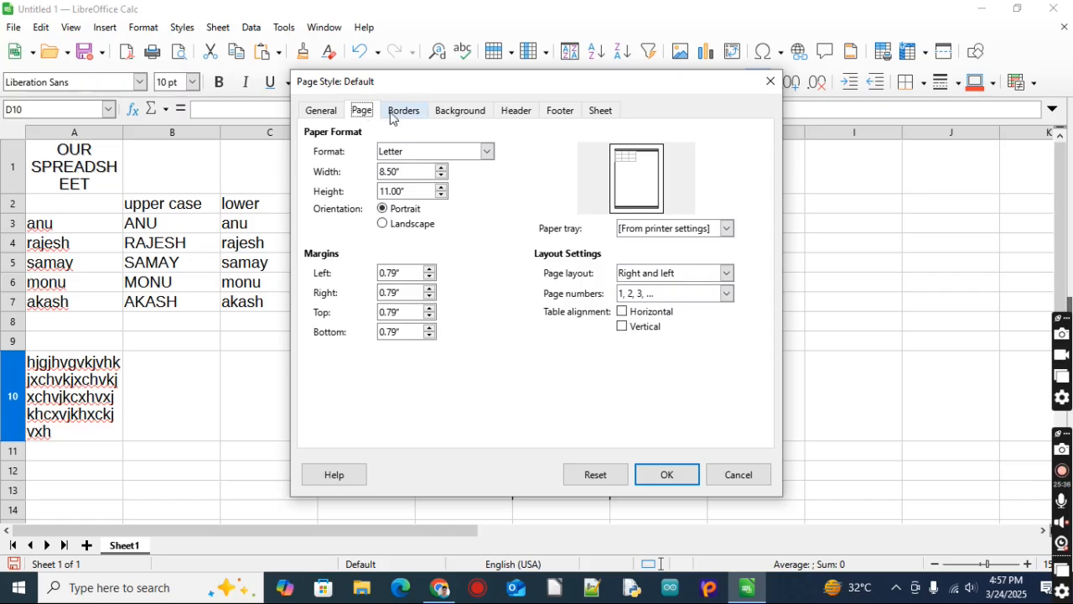
left_click(398, 116)
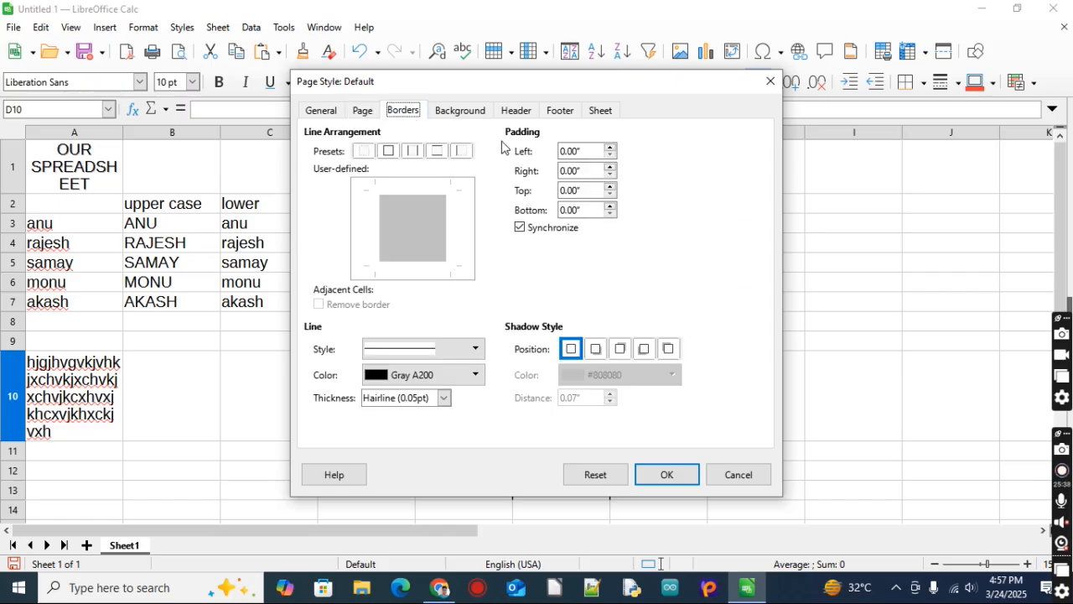
left_click(468, 114)
left_click(513, 113)
left_click(559, 112)
left_click(600, 112)
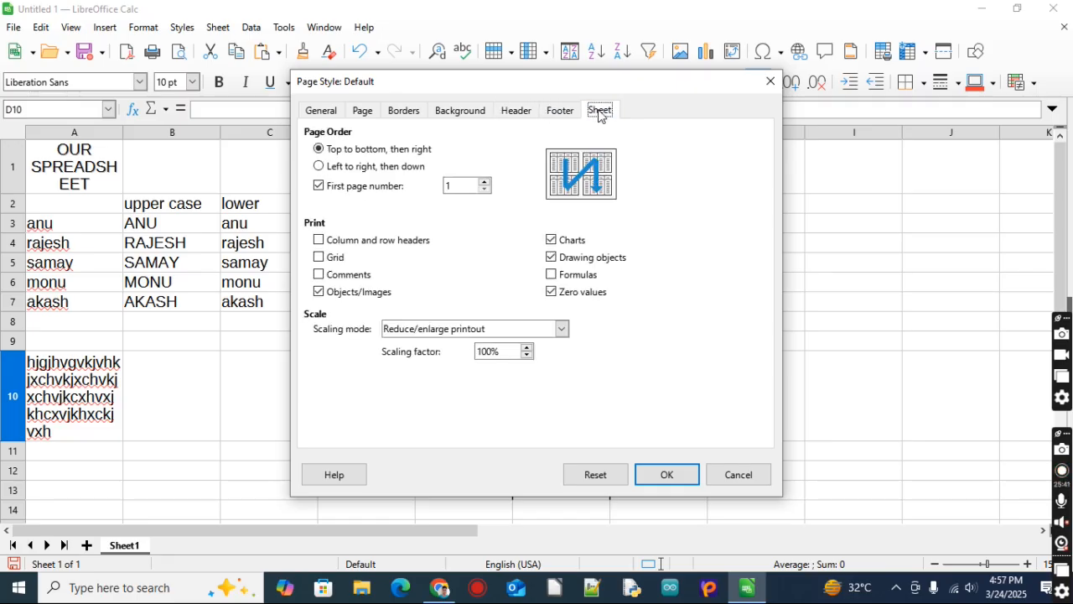
- Try the landscape orientation in the page style, switch back to portrait, and close the page settings without applying them
left_click(368, 114)
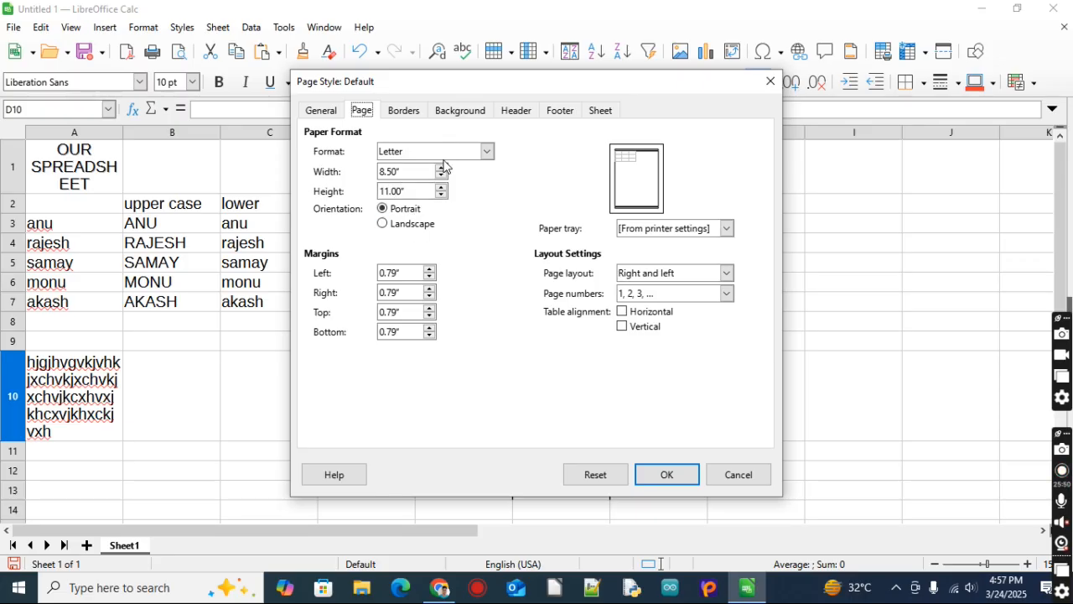
left_click(382, 225)
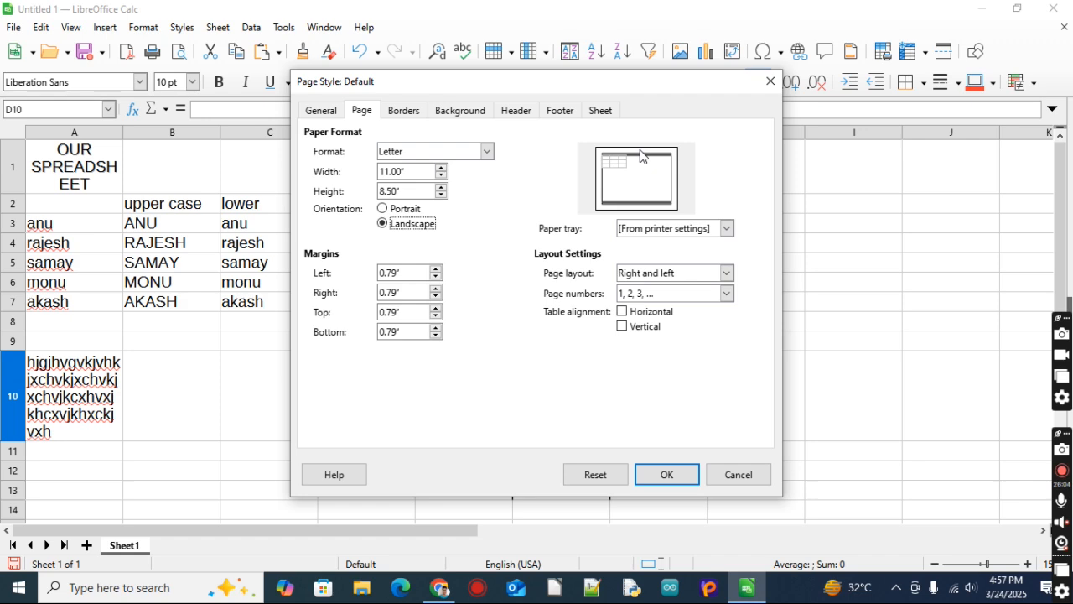
left_click(382, 210)
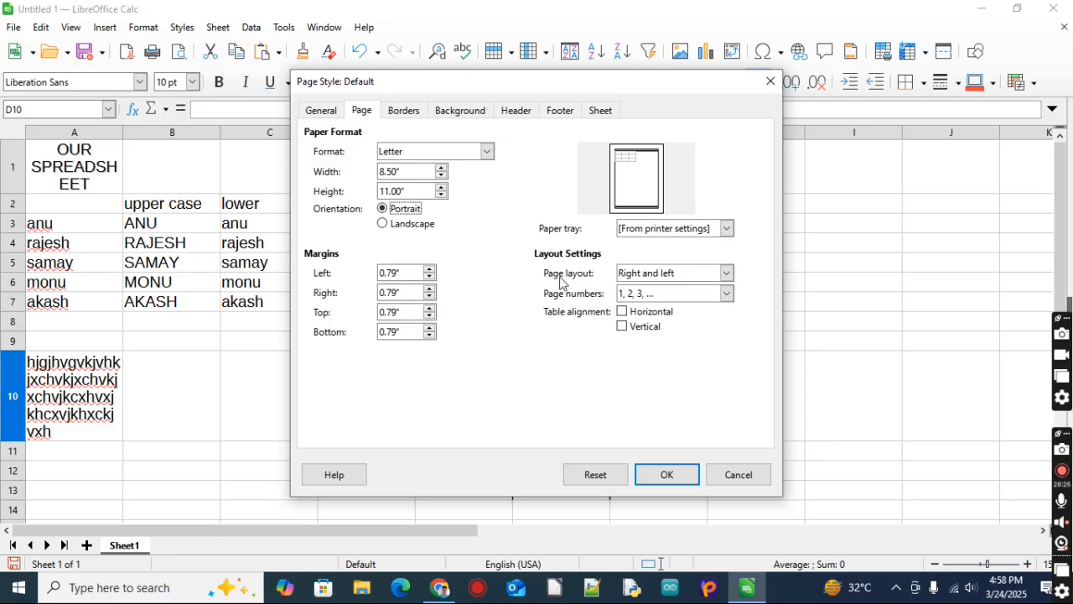
left_click(404, 111)
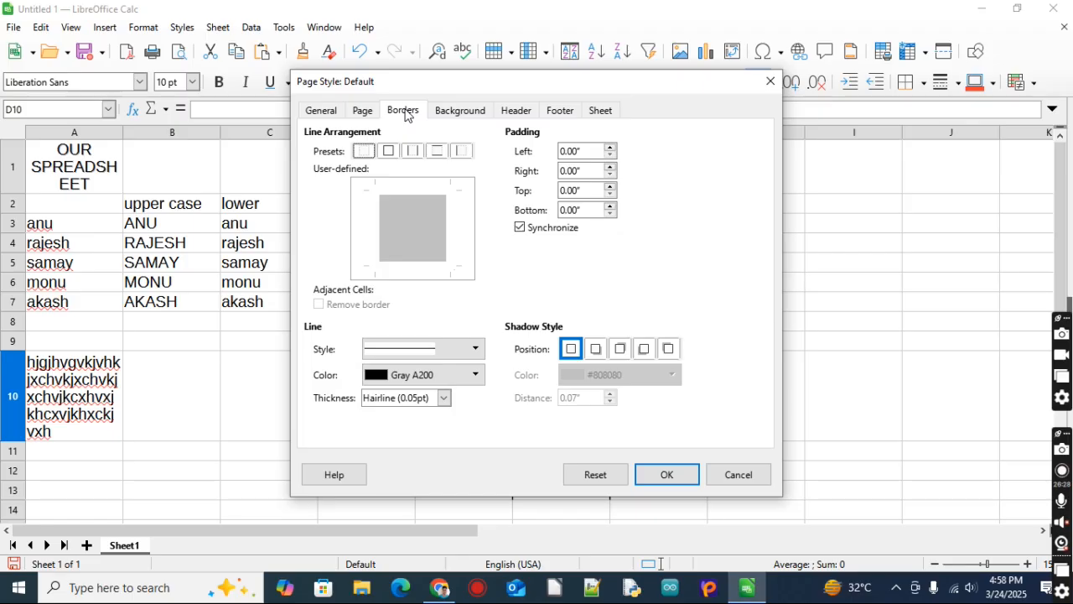
left_click(771, 81)
- Look through the print range options and the conditional formatting options without applying any
left_click(130, 30)
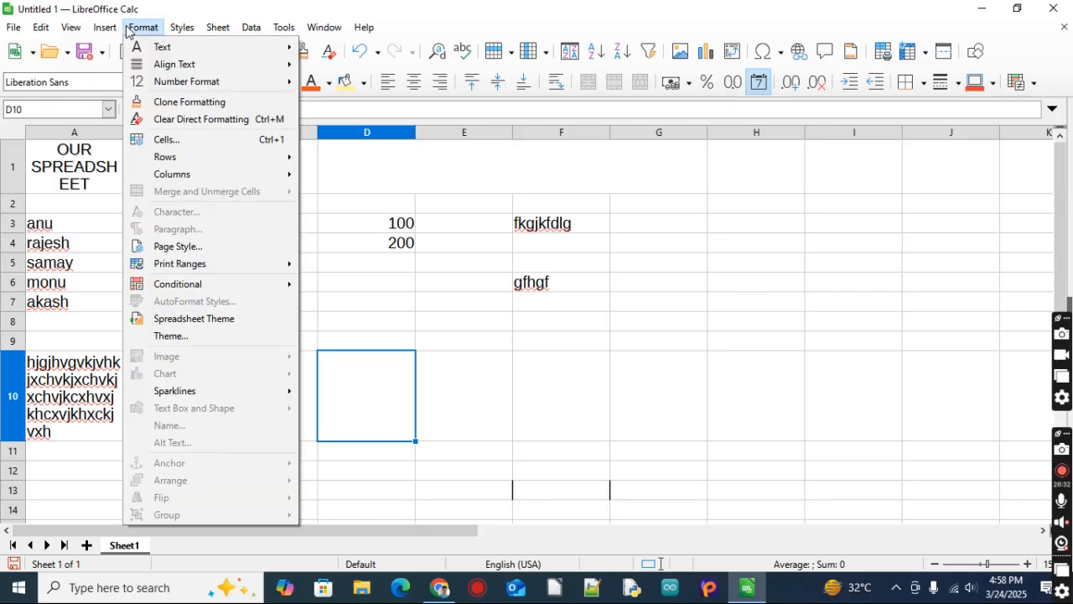
mouse_move(181, 268)
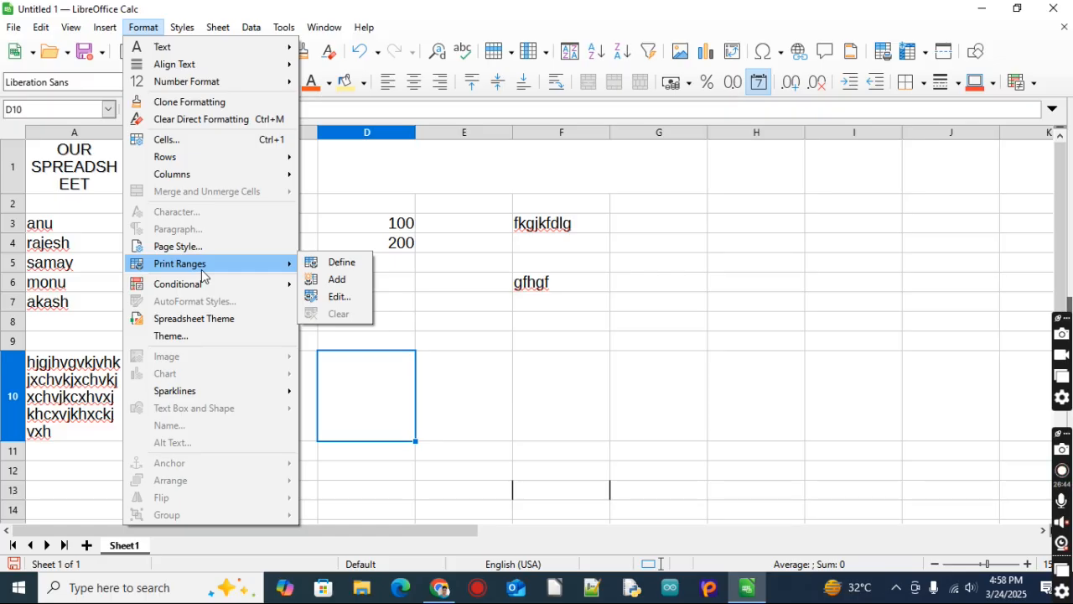
mouse_move(201, 289)
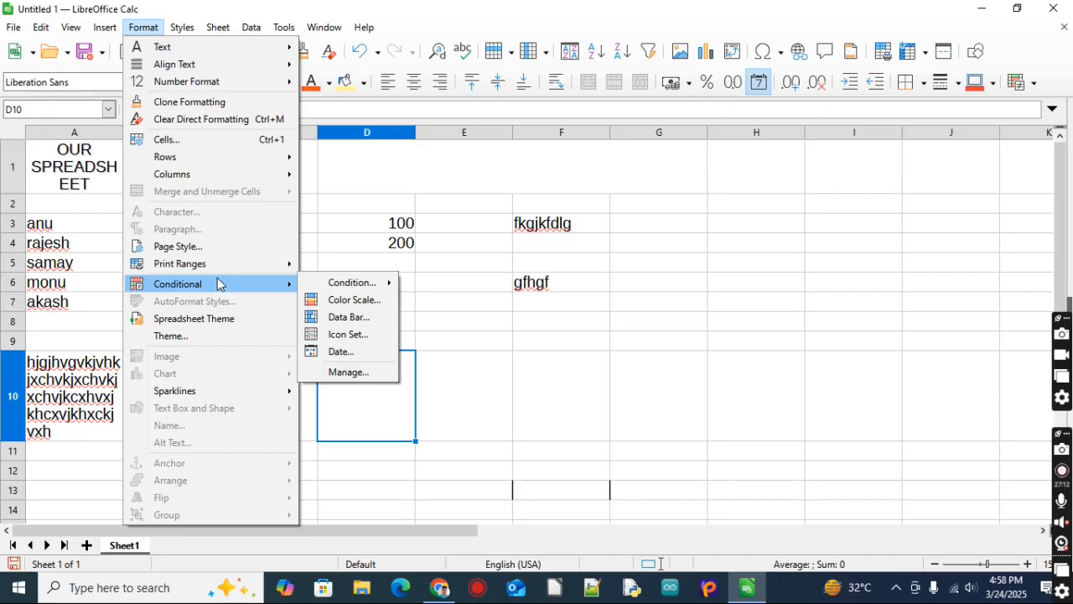
mouse_move(247, 267)
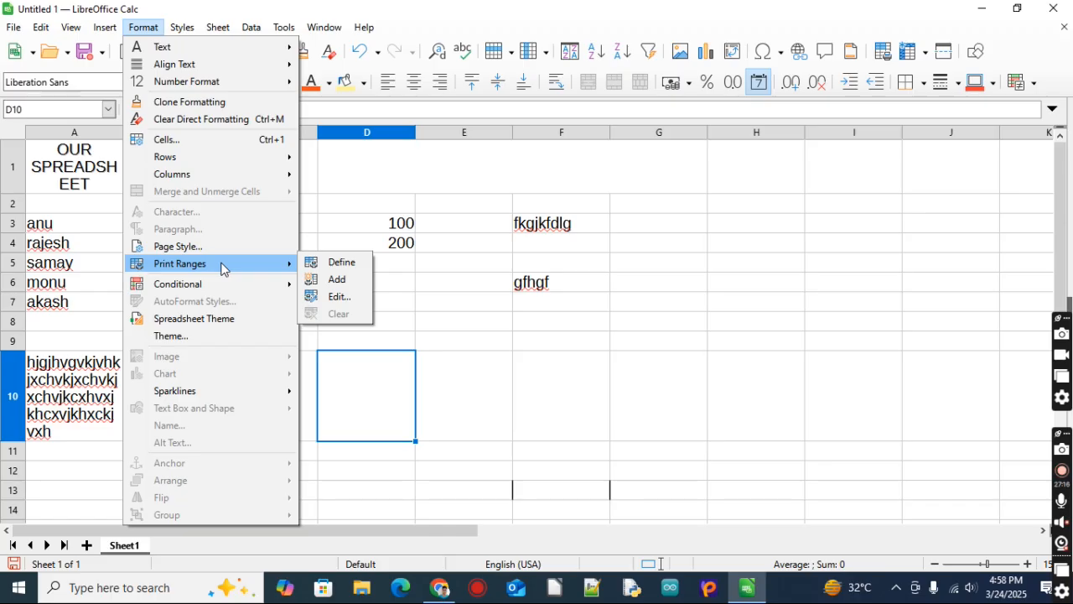
mouse_move(199, 290)
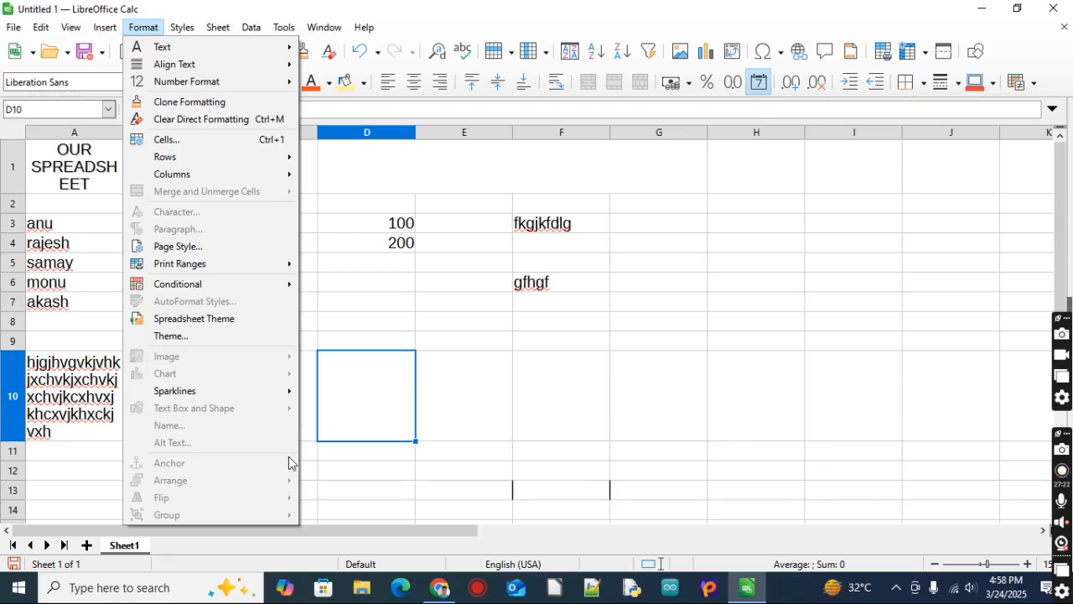
left_click(705, 378)
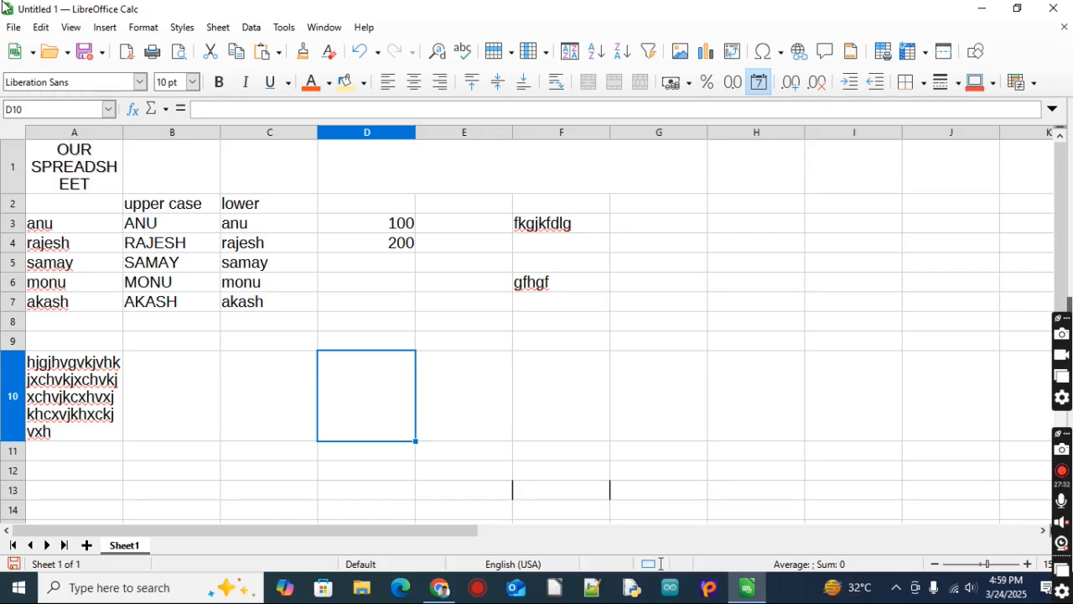
left_click(561, 401)
left_click(677, 399)
left_click(754, 396)
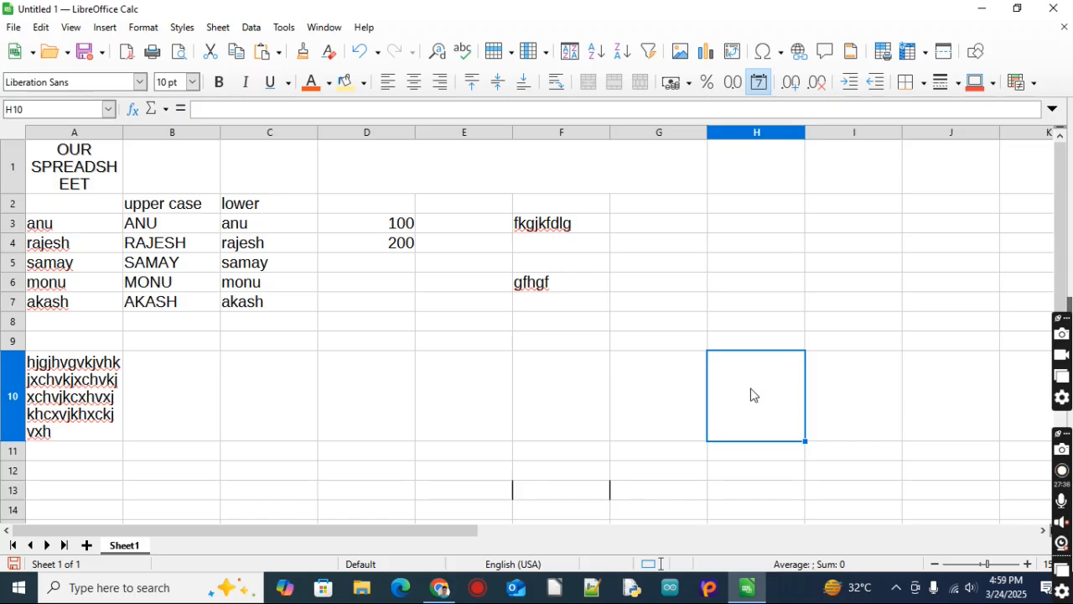